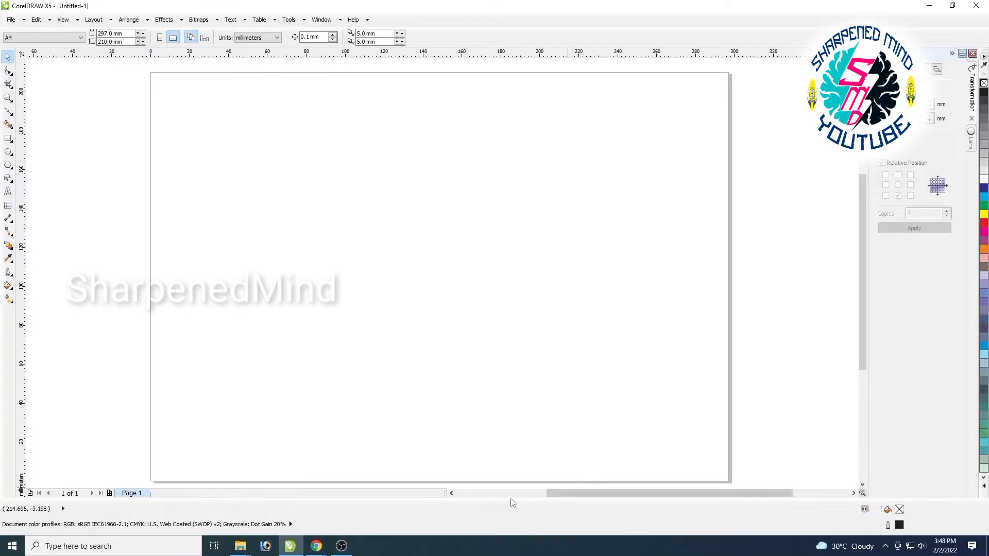
Draw a six-sided polygon in the upper middle of the page and set its size to 50 × 50 mm.
left_click(9, 165)
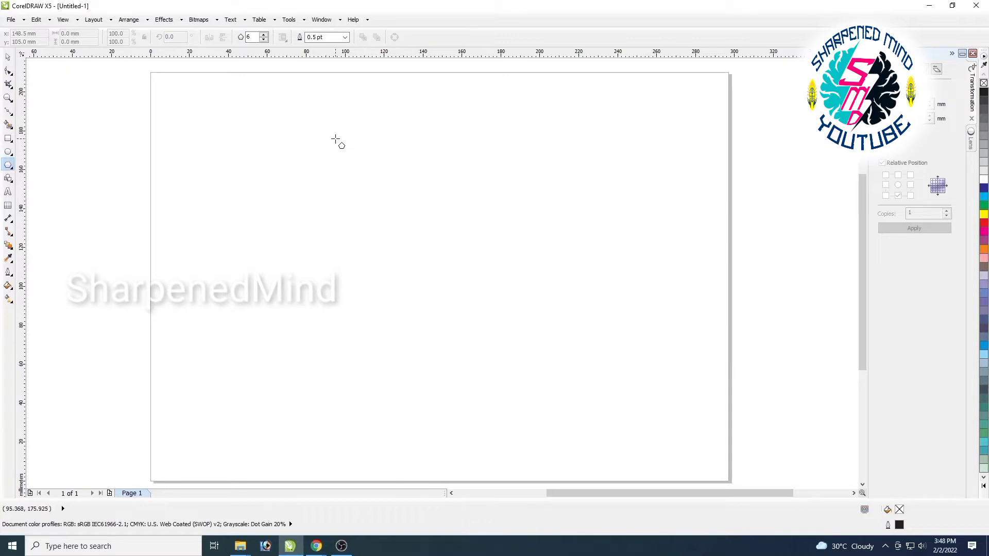
left_click_drag(337, 140, 467, 264)
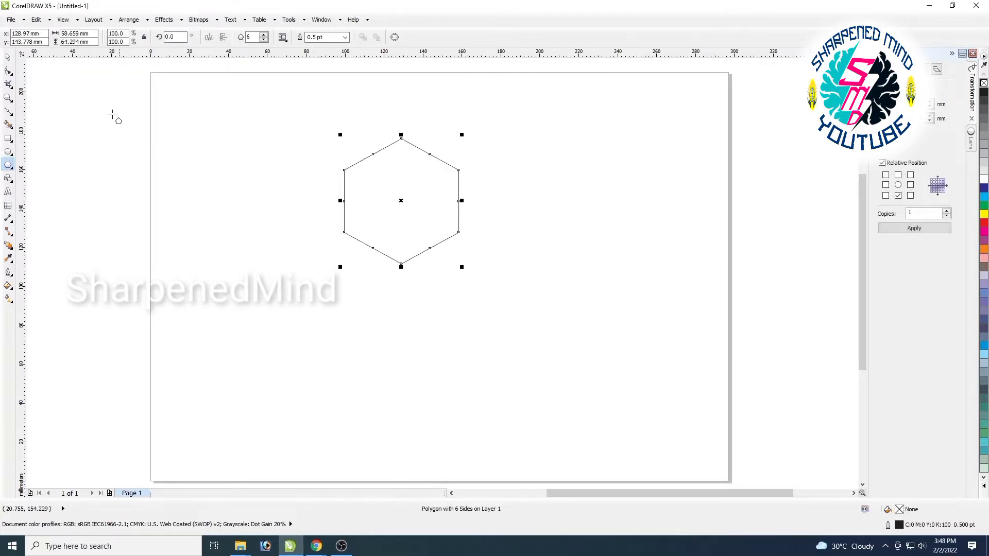
left_click_drag(92, 34, 61, 34)
type("50")
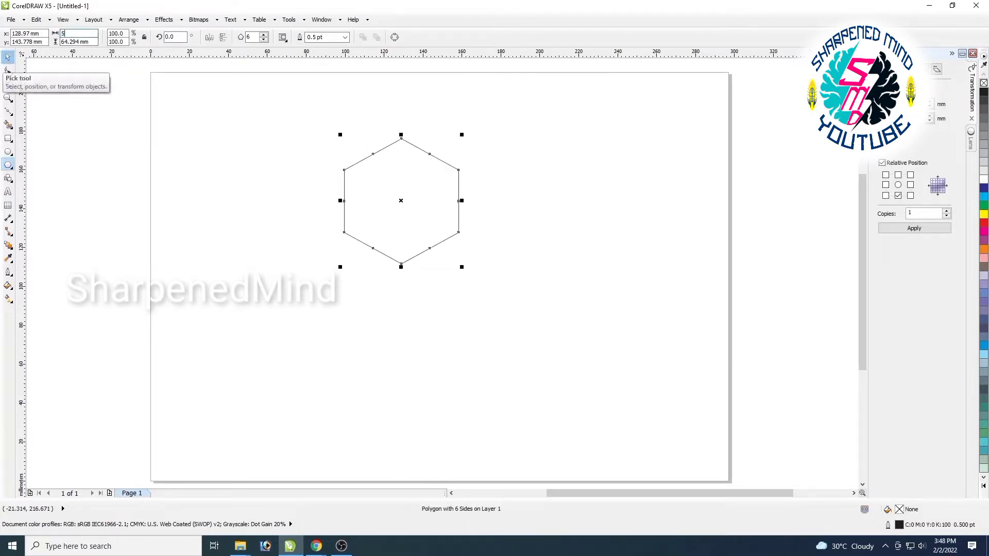
key("Tab")
type("50")
key("Return")
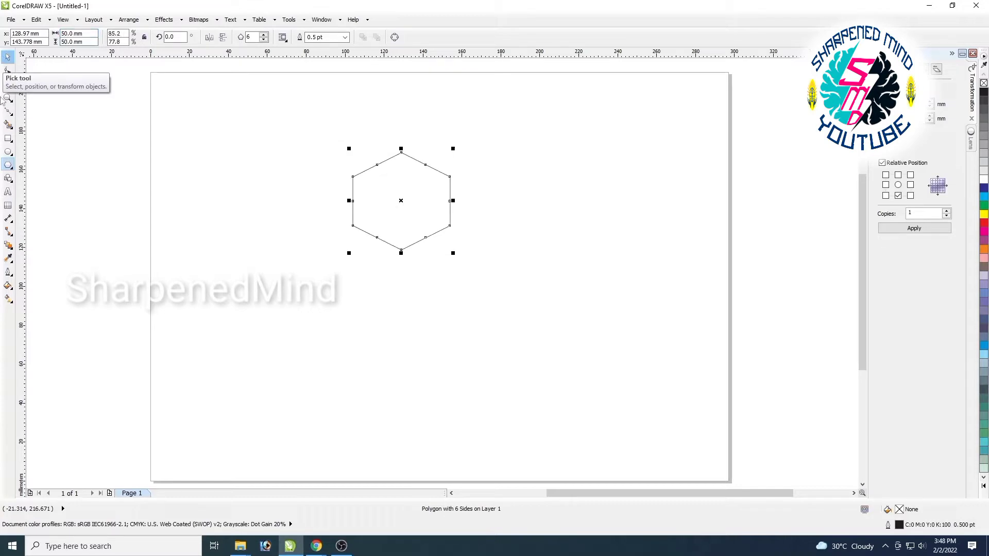
left_click(7, 56)
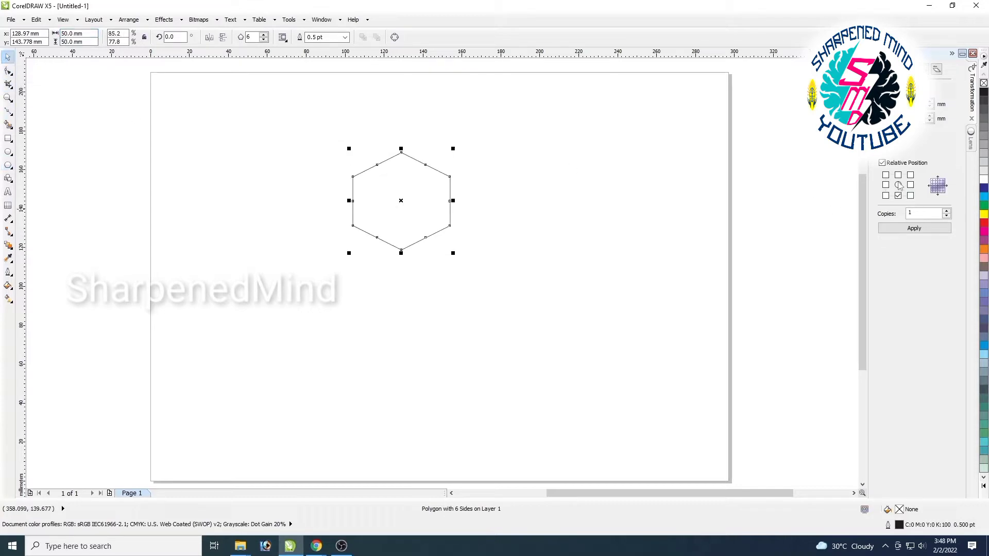
Duplicate the hexagon in place with a centred relative position and resize the copy to 20 × 20 mm.
left_click(907, 230)
left_click_drag(92, 34, 61, 34)
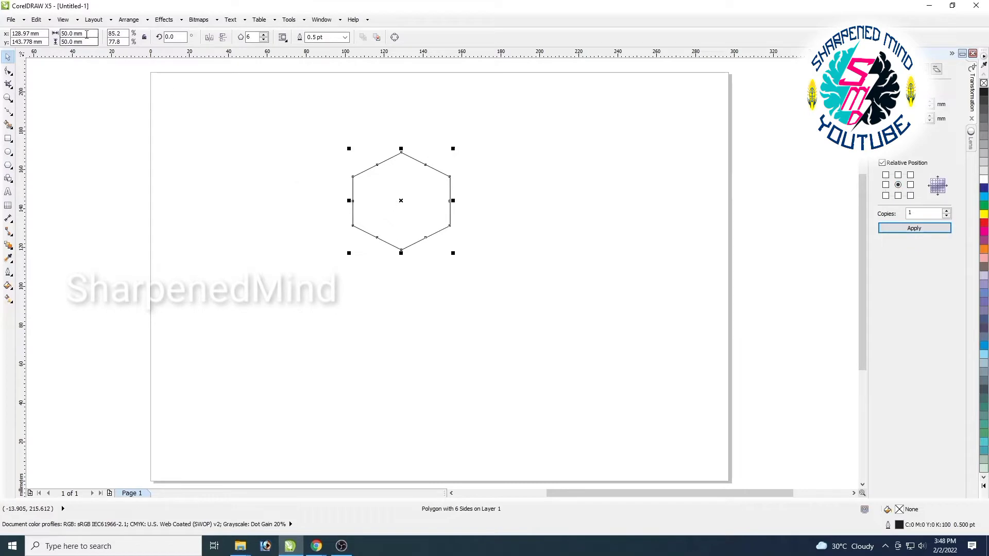
type("20")
key("Tab")
type("20")
key("Return")
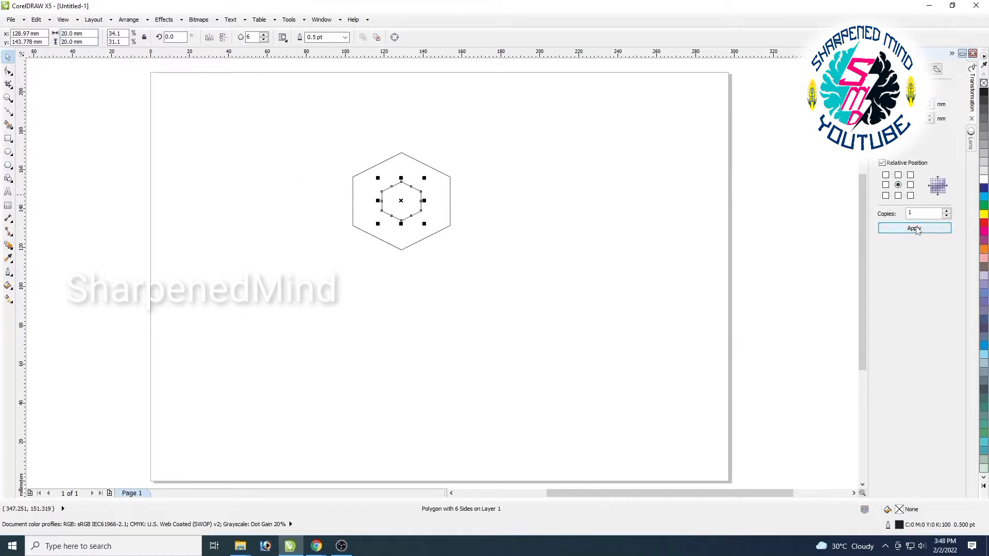
Make another copy of the hexagon in place and resize it to 35 × 35 mm.
left_click_drag(93, 33, 60, 34)
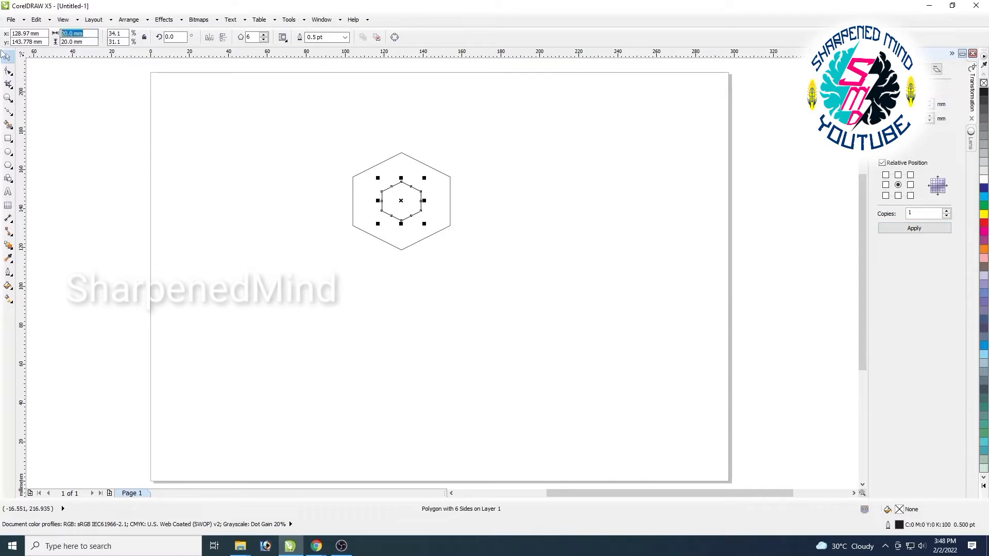
type("35")
key("Tab")
type("35")
key("Return")
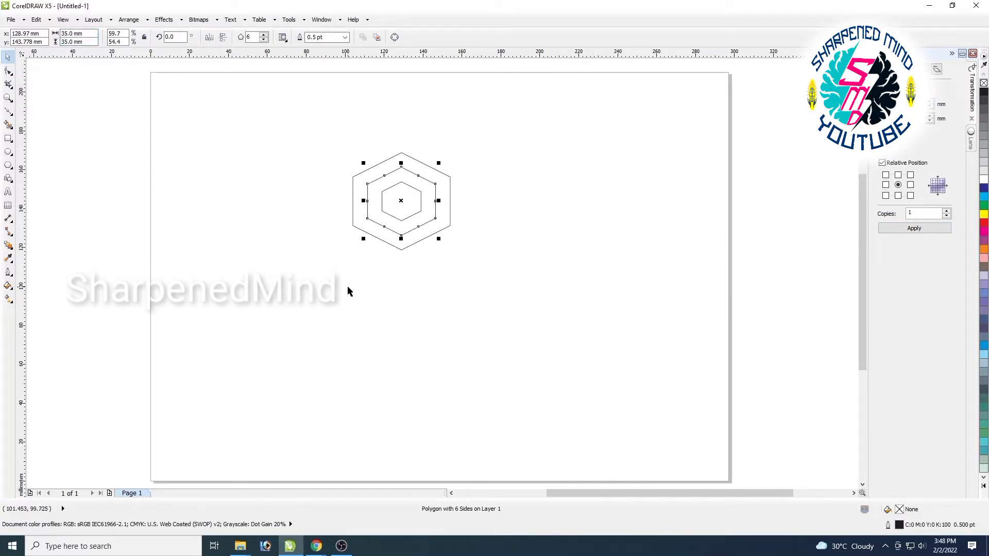
Duplicate all three concentric hexagons and move the copy straight down about 35 mm, its outer top corner meeting the upper inner hexagon's bottom corner.
left_click(312, 259)
left_click_drag(413, 222, 450, 316)
scroll(448, 263, "up", 2)
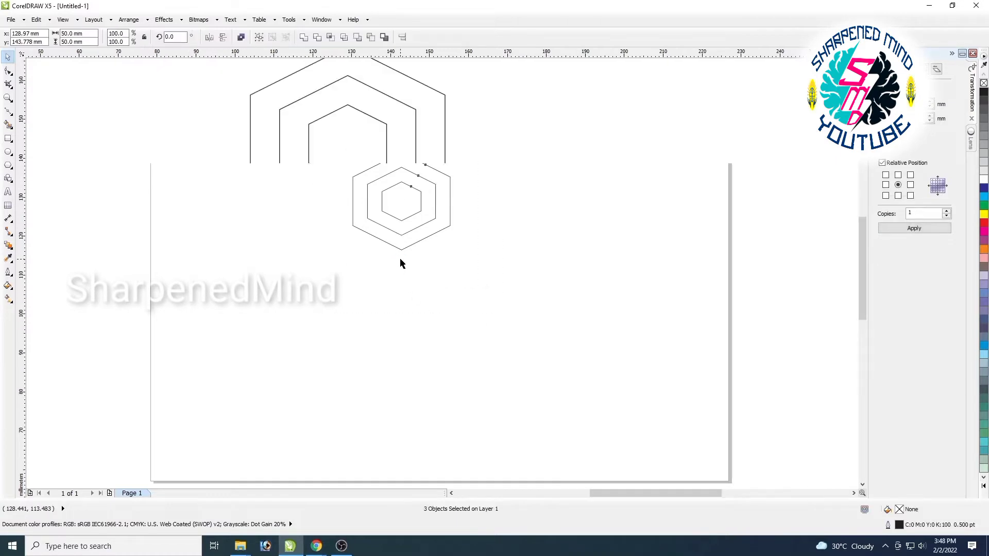
left_click(907, 232)
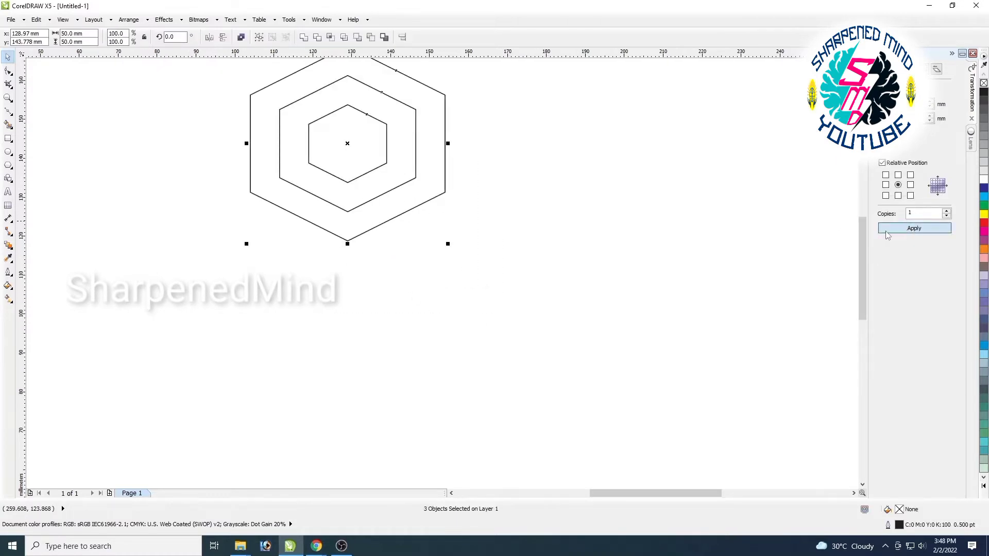
left_click_drag(348, 146, 348, 280)
scroll(341, 186, "up", 2)
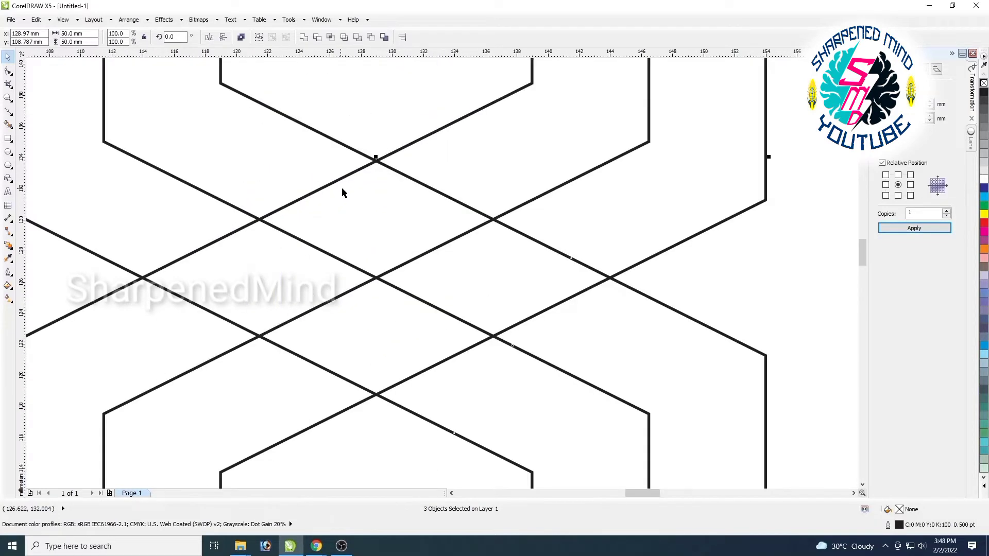
scroll(468, 283, "down", 1)
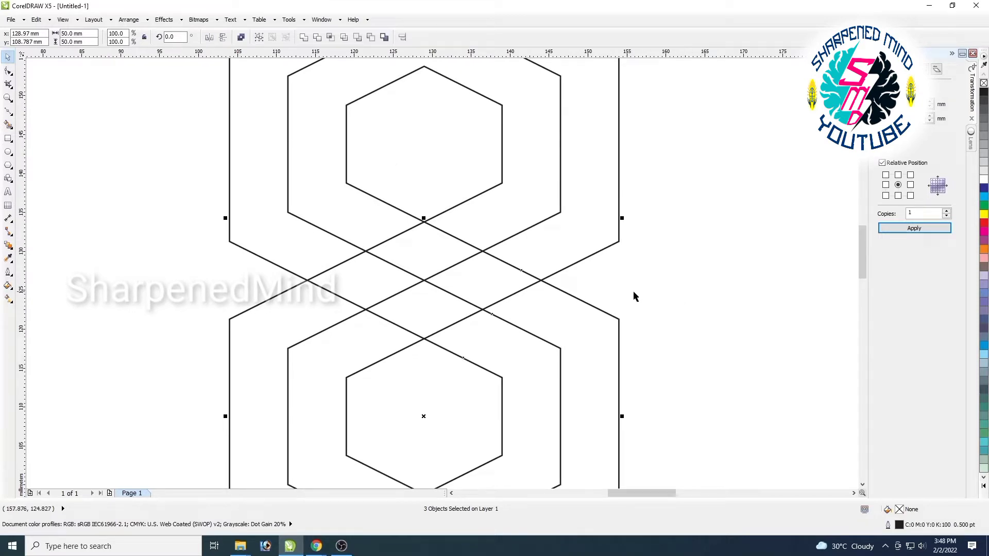
left_click(607, 365)
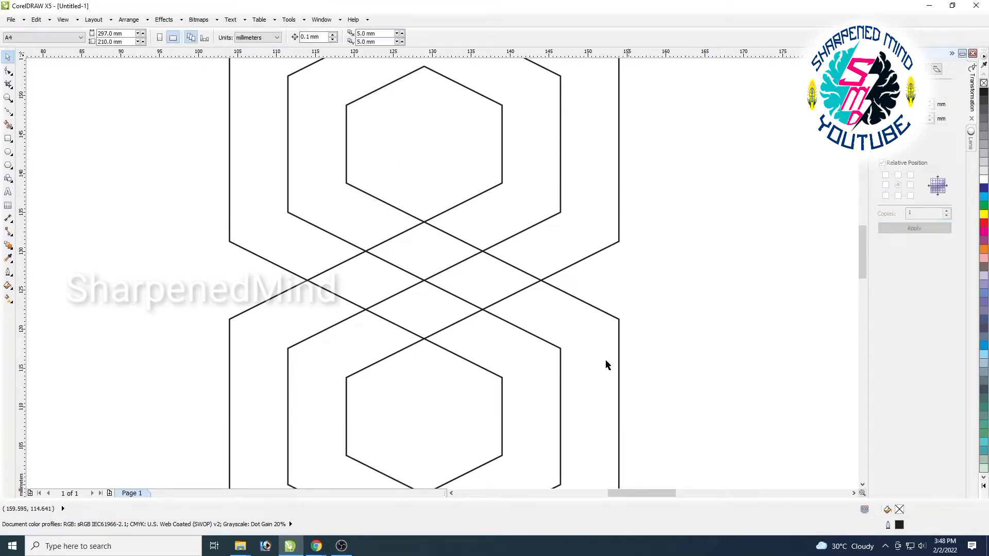
Draw a straight line from the upper outer hexagon's lower-left corner to the lower outer hexagon's upper-right corner.
left_click(8, 111)
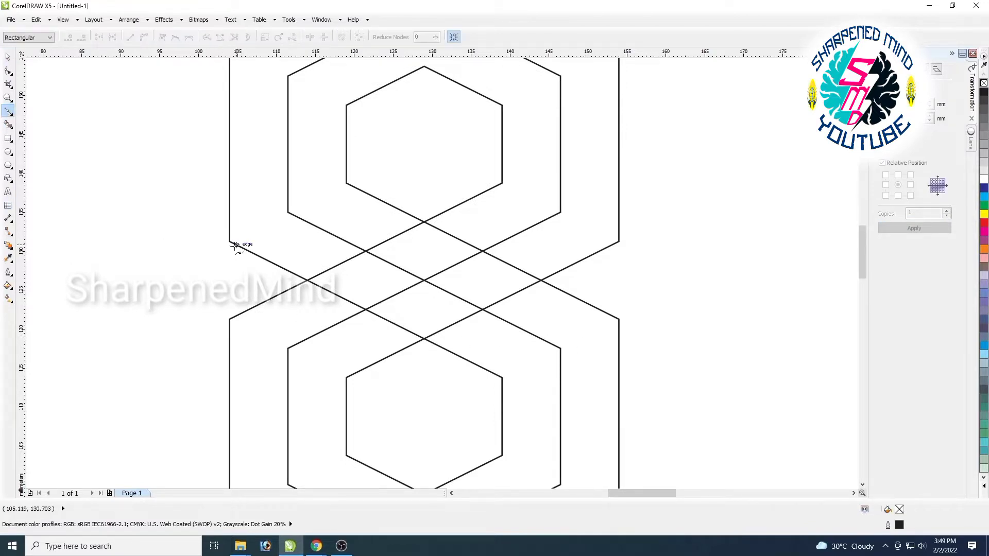
left_click(230, 241)
left_click(619, 320)
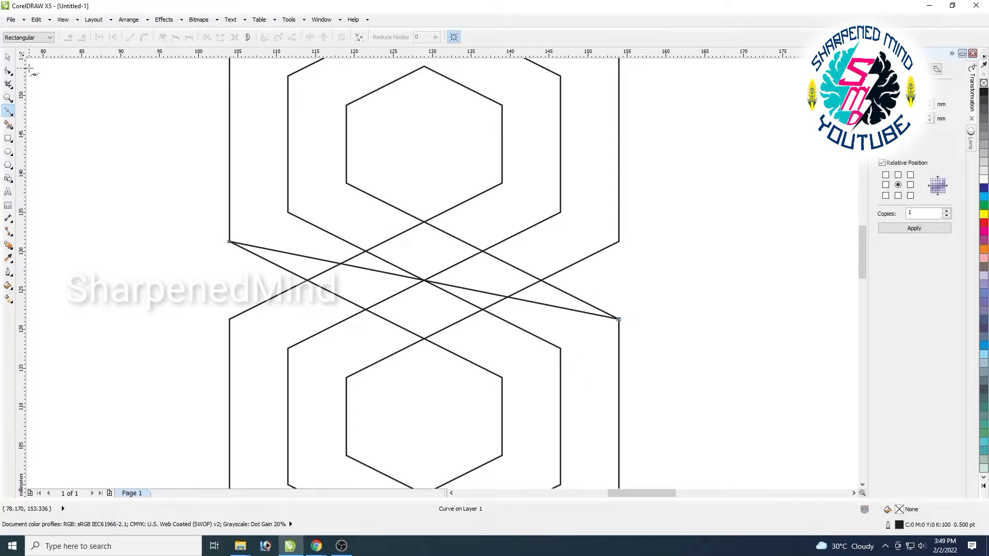
left_click(8, 57)
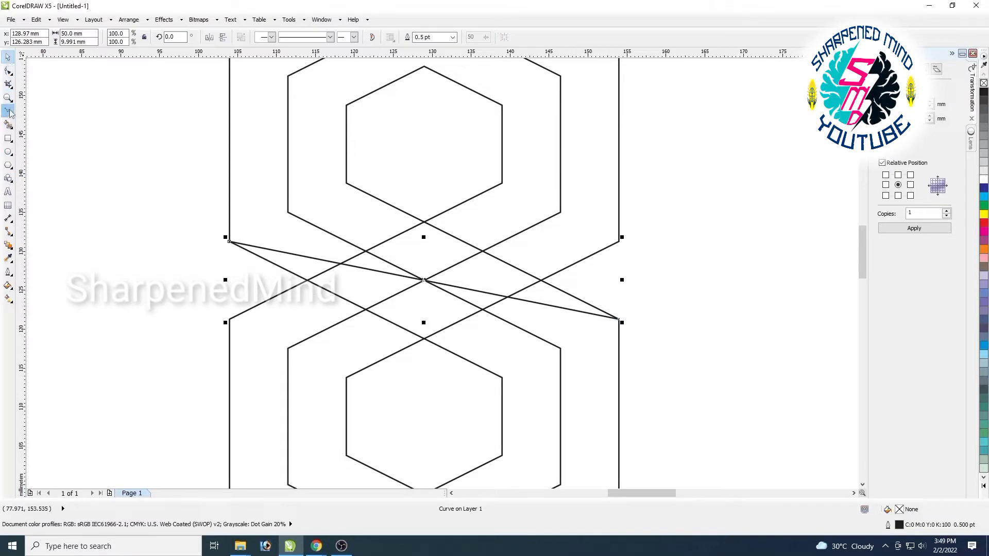
Draw a straight line from the lower middle hexagon's upper-right corner to the upper outer hexagon's lower-left corner.
left_click(9, 112)
left_click(561, 348)
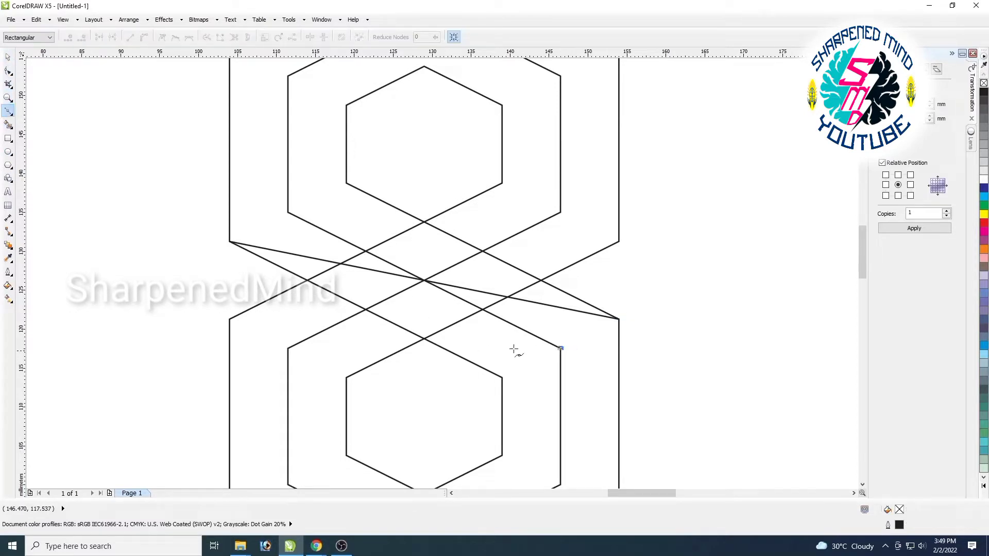
left_click(229, 241)
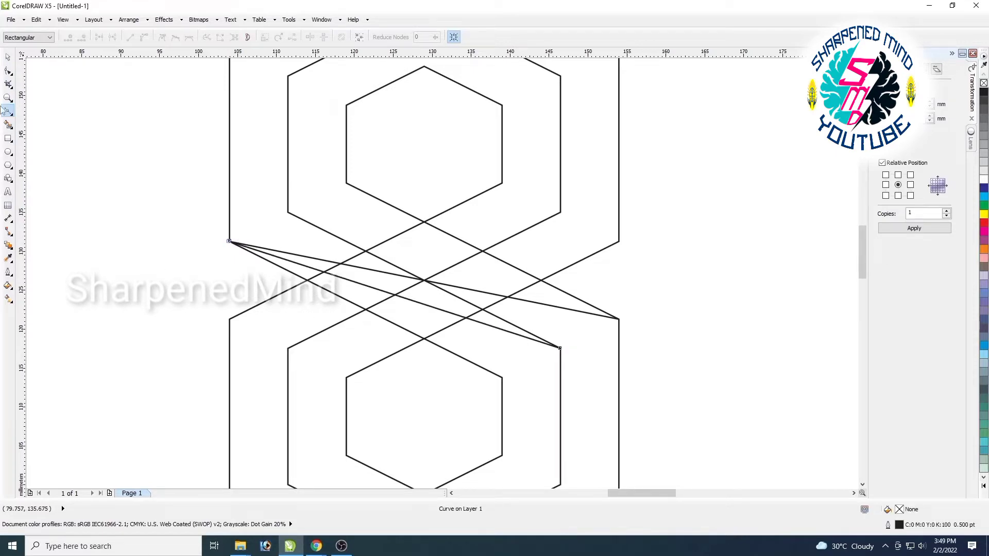
left_click(7, 57)
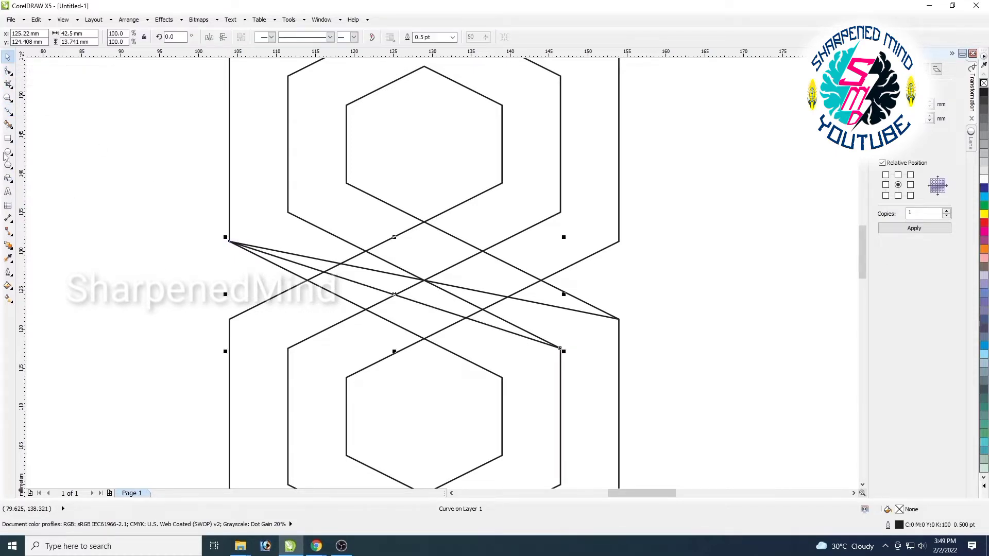
Draw a straight line from the upper middle hexagon's lower-left corner to the lower outer hexagon's upper-right corner.
left_click(8, 110)
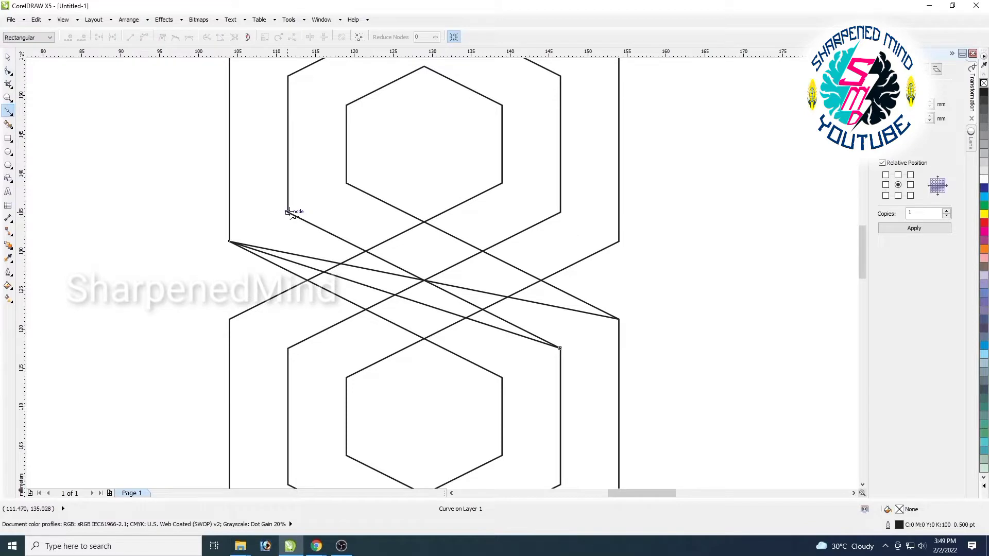
left_click(288, 212)
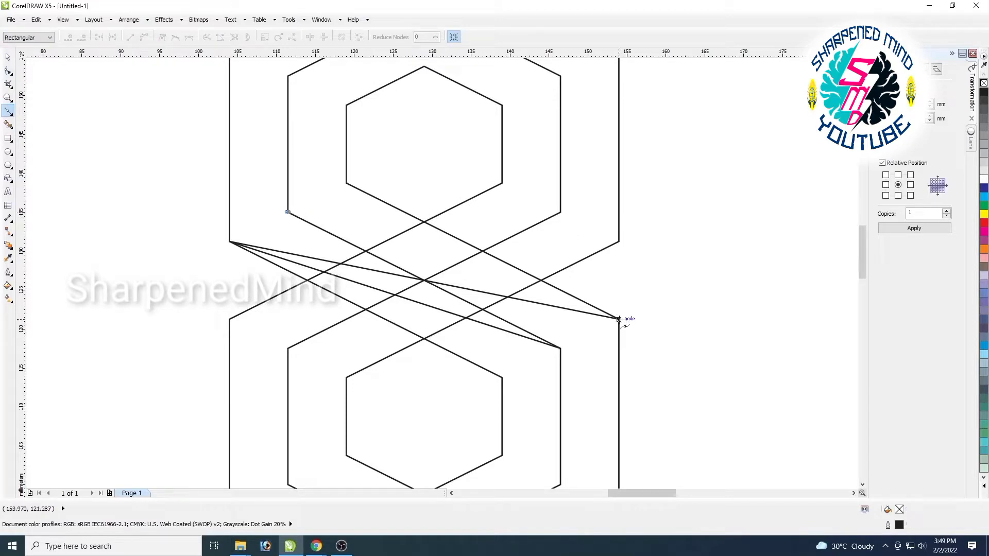
left_click(619, 320)
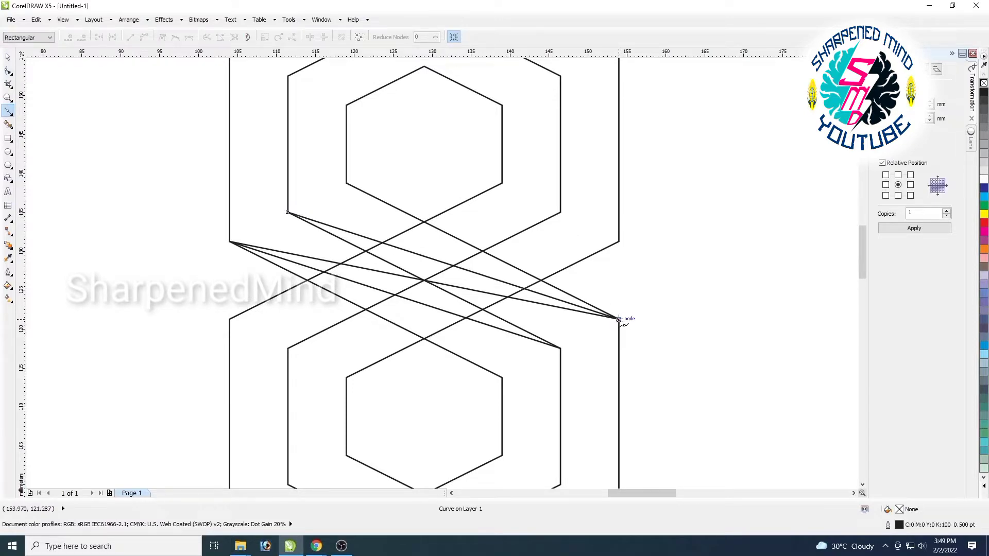
left_click(8, 60)
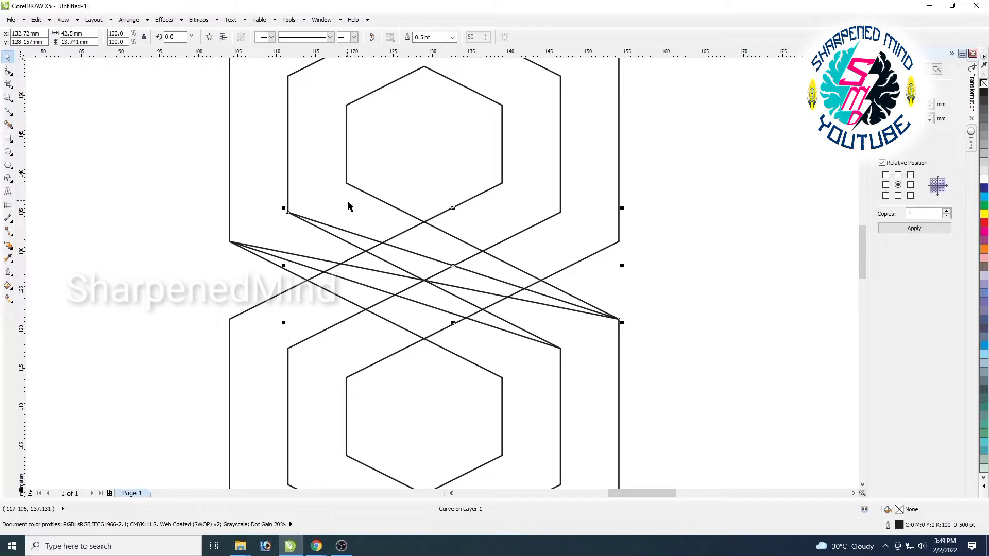
Smart-fill in red the three adjoining regions tapering from the upper inner hexagon's bottom corner to the lower outer hexagon's upper-right corner.
left_click(7, 124)
left_click(429, 247)
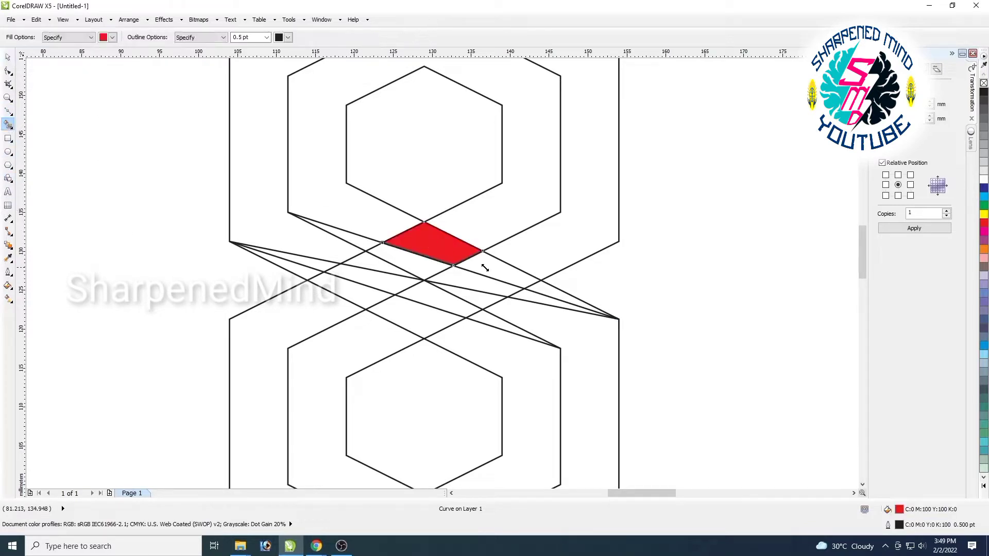
left_click(521, 275)
left_click(550, 291)
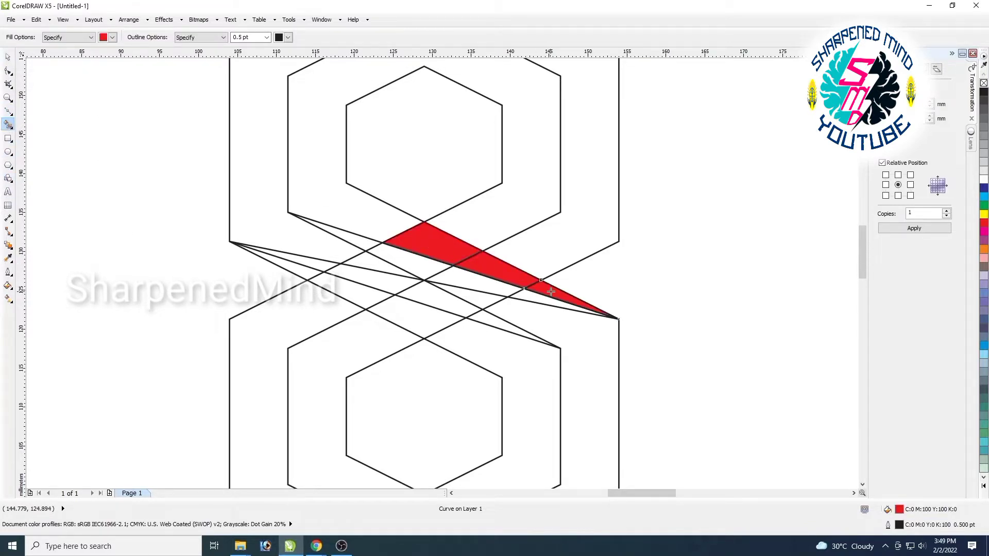
left_click(385, 220)
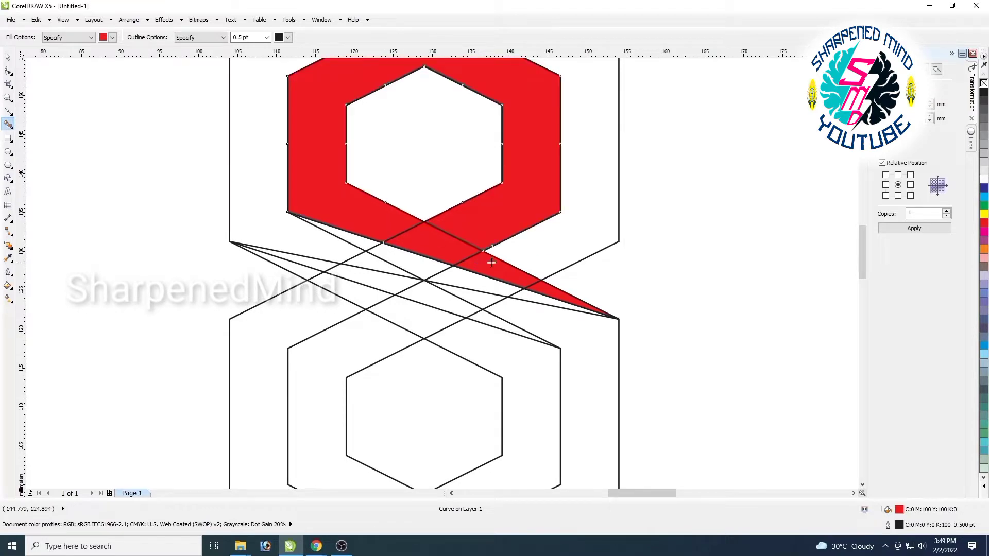
key("ctrl+z")
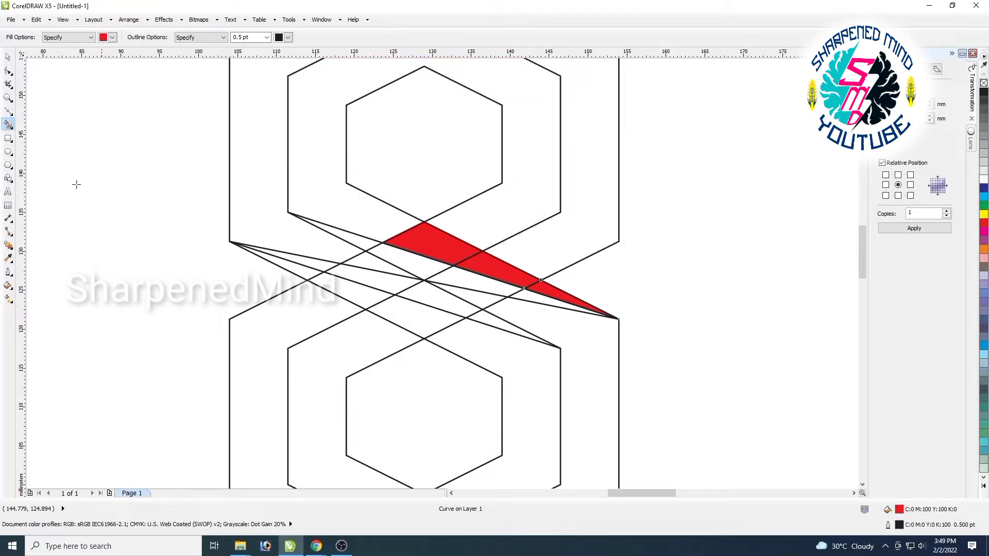
left_click(8, 57)
scroll(438, 346, "down", 1)
left_click(591, 326)
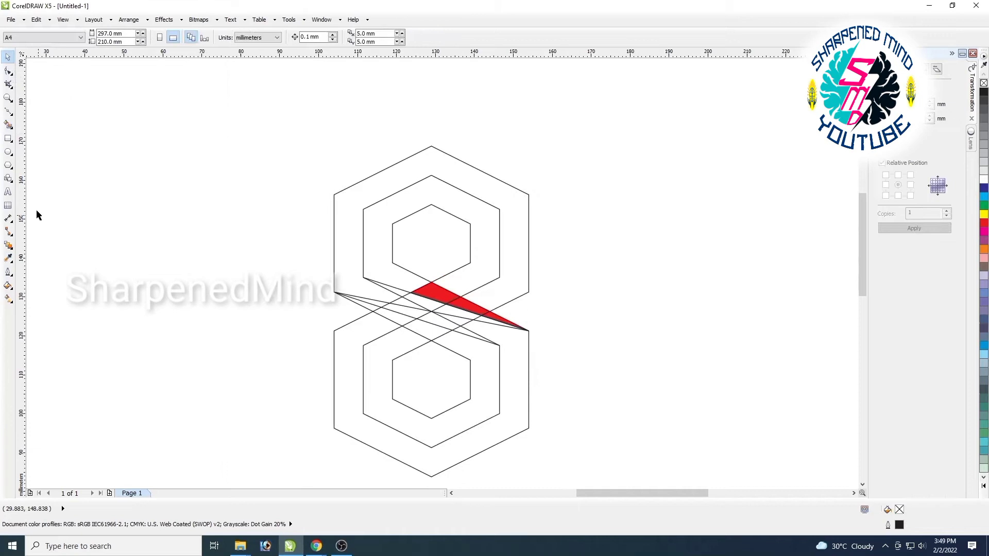
Draw a 15 mm horizontal line from the right-side midpoint of the upper inner hexagon to that of the upper outer hexagon.
left_click(9, 112)
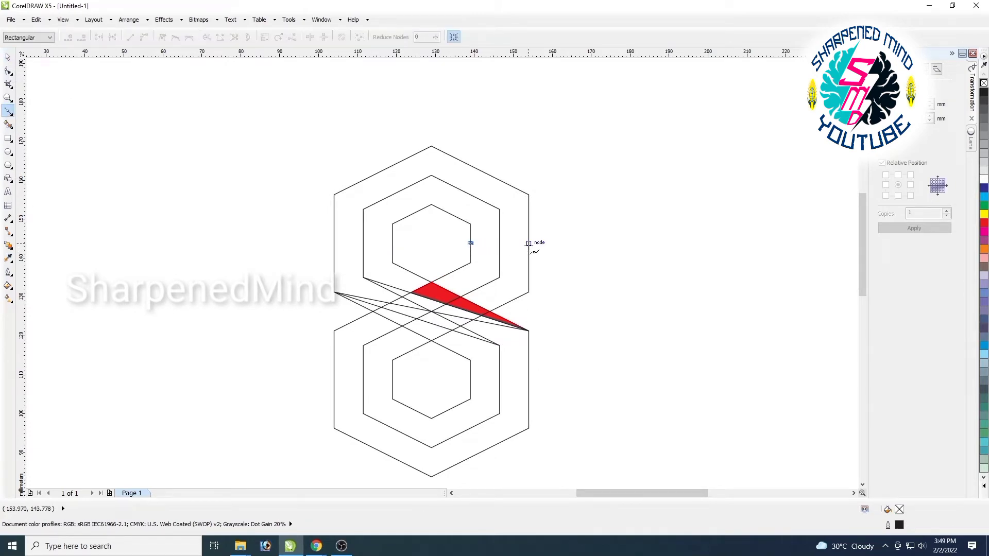
left_click(529, 243)
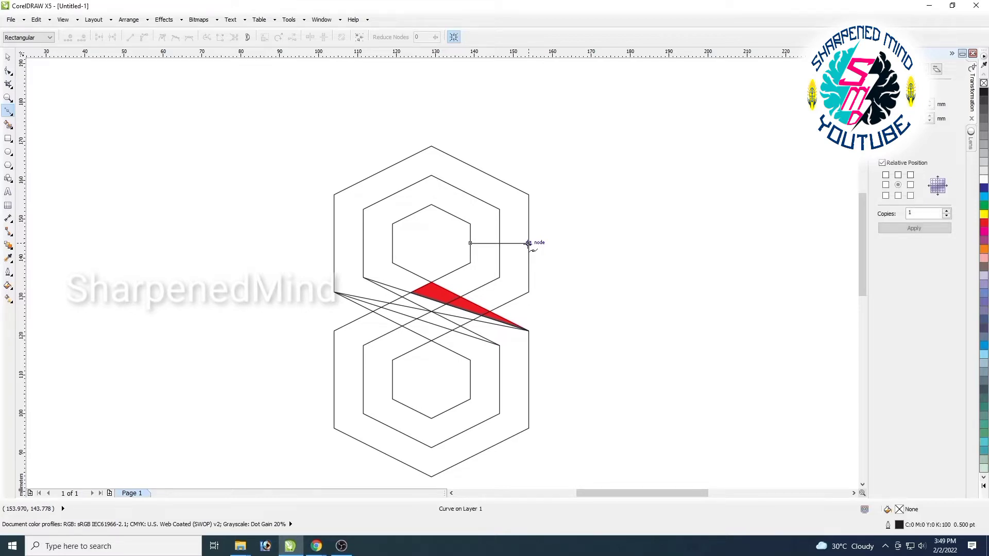
left_click(7, 59)
Duplicate the short horizontal line and place the copy between the left-side midpoints of the lower outer and inner hexagons.
left_click(914, 228)
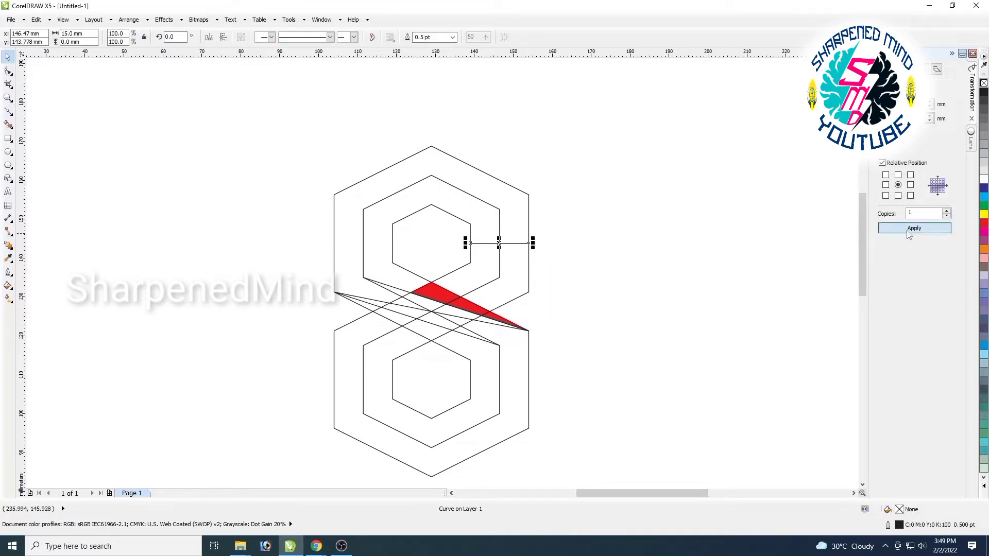
left_click_drag(499, 243, 363, 380)
scroll(380, 387, "up", 2)
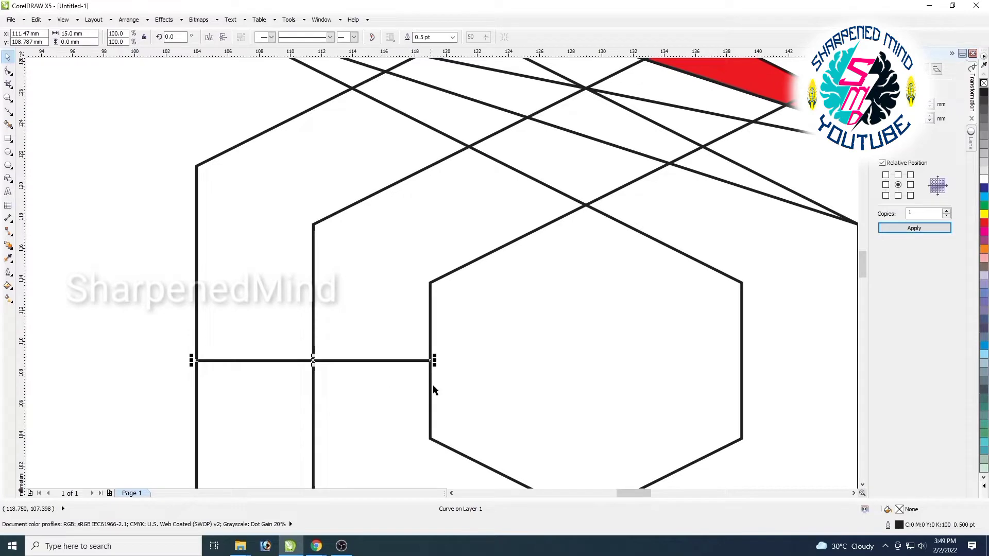
scroll(505, 395, "down", 1)
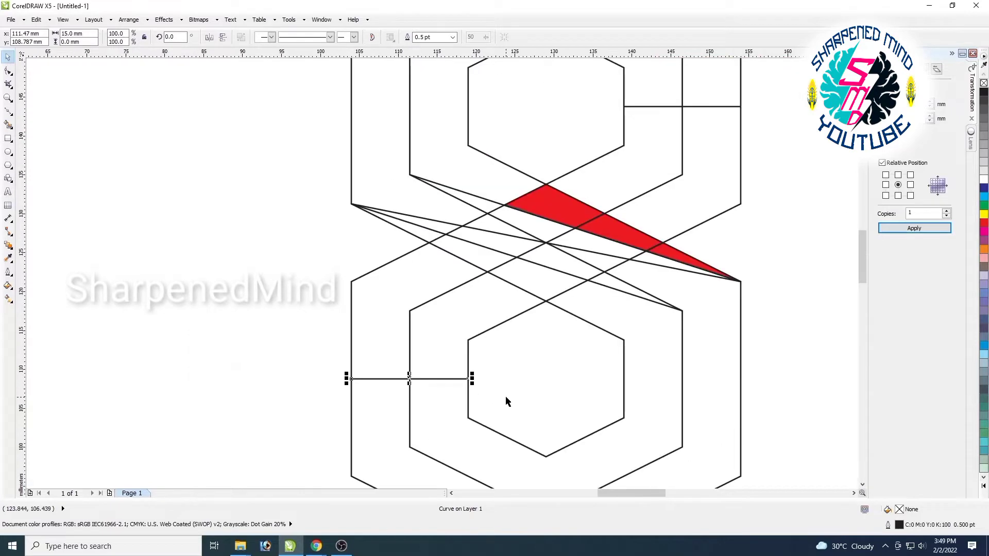
Smart-fill in red the lower shape's inner band, from the short horizontal line around to its tip at the upper outer hexagon's lower-left corner.
left_click(467, 415, "shift")
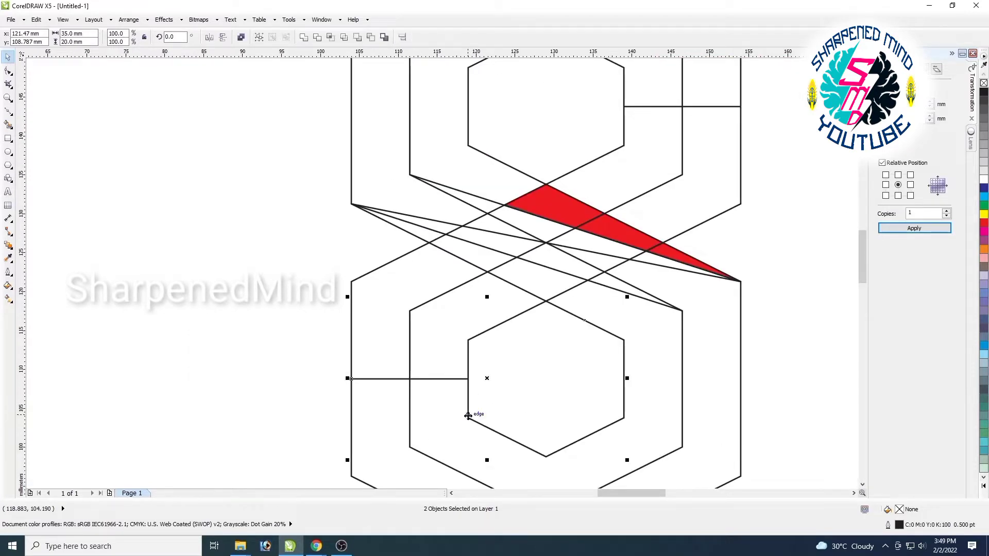
left_click(297, 402)
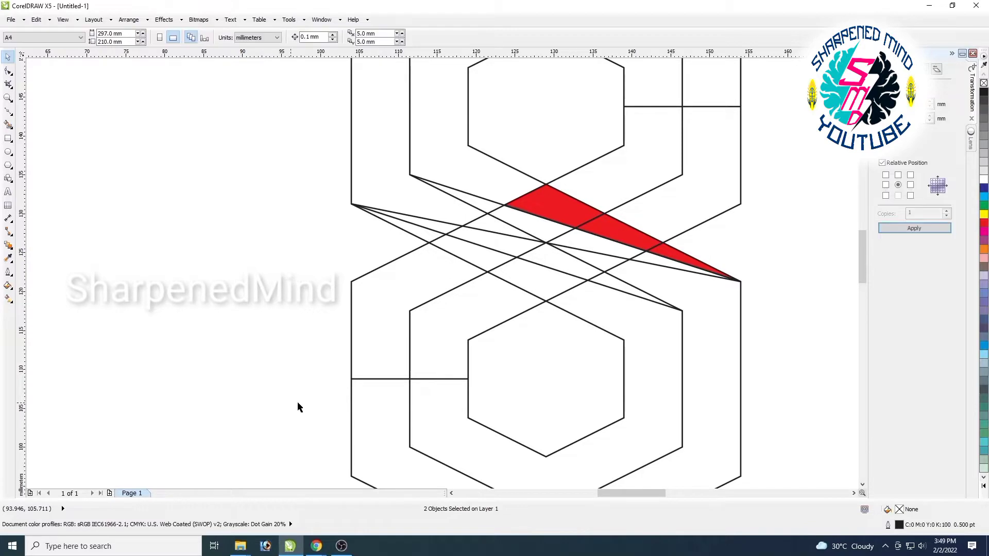
left_click(9, 124)
left_click(436, 421)
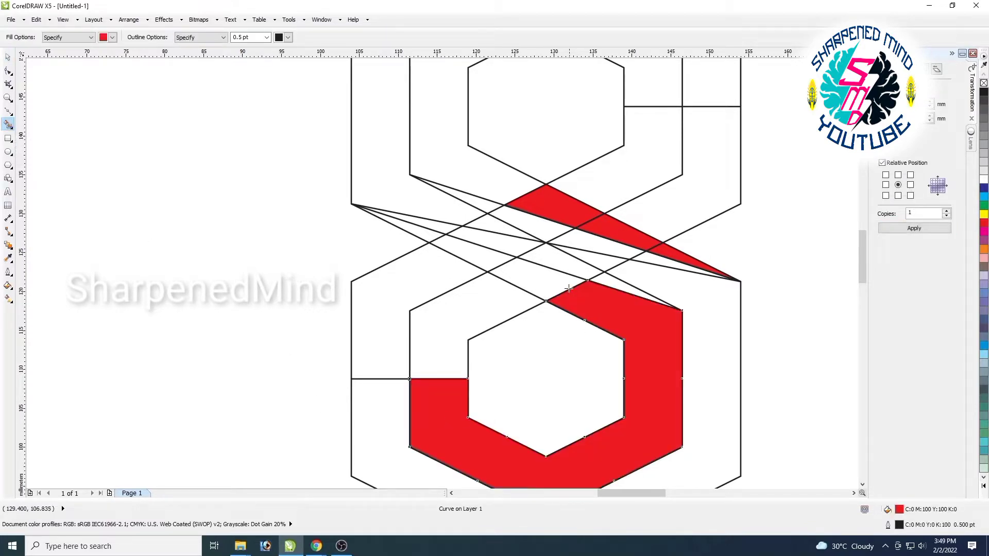
left_click(541, 284)
left_click(488, 256)
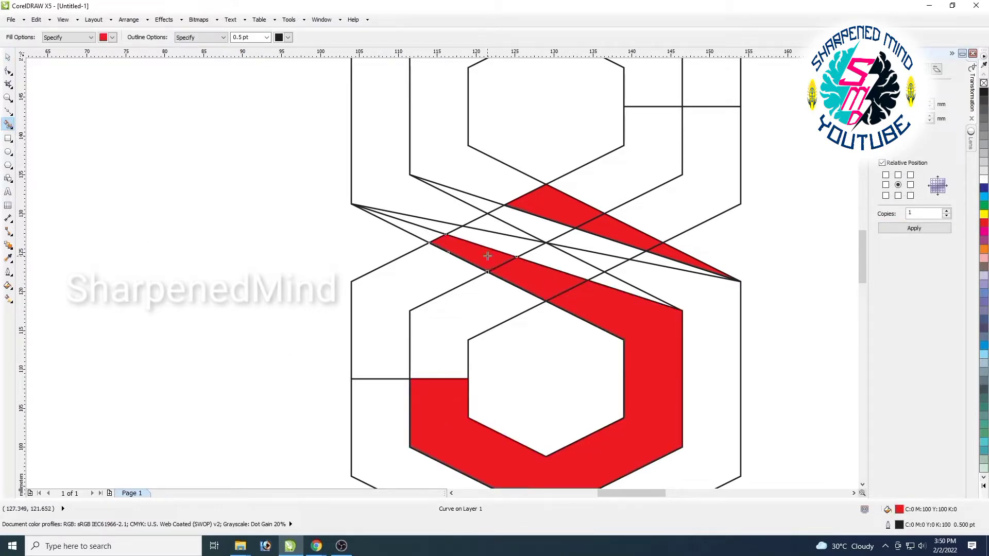
left_click(421, 236)
Smart-fill in red the lower shape's outer band, including its diagonal regions up to the upper outer hexagon's lower-left corner.
left_click(444, 228)
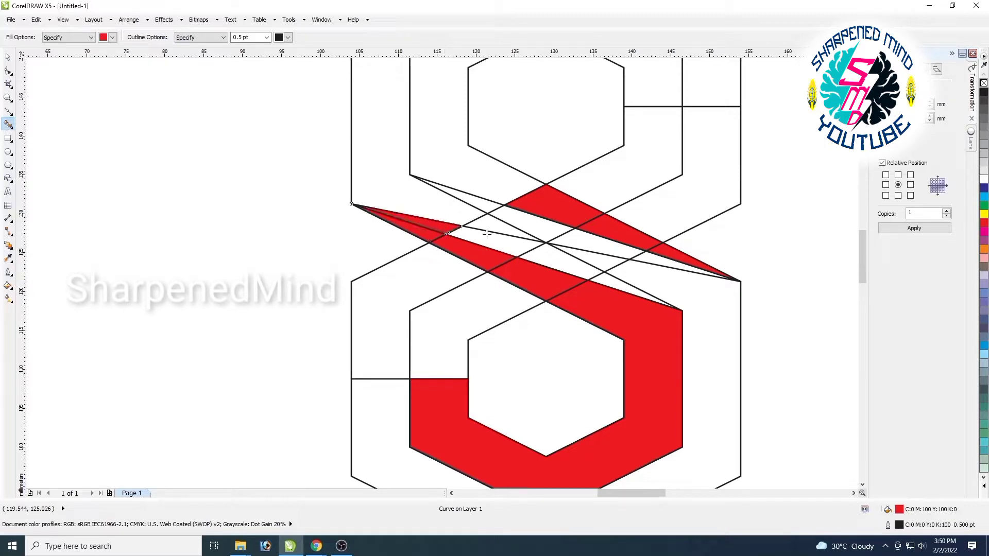
left_click(486, 235)
left_click(552, 258)
left_click(594, 262)
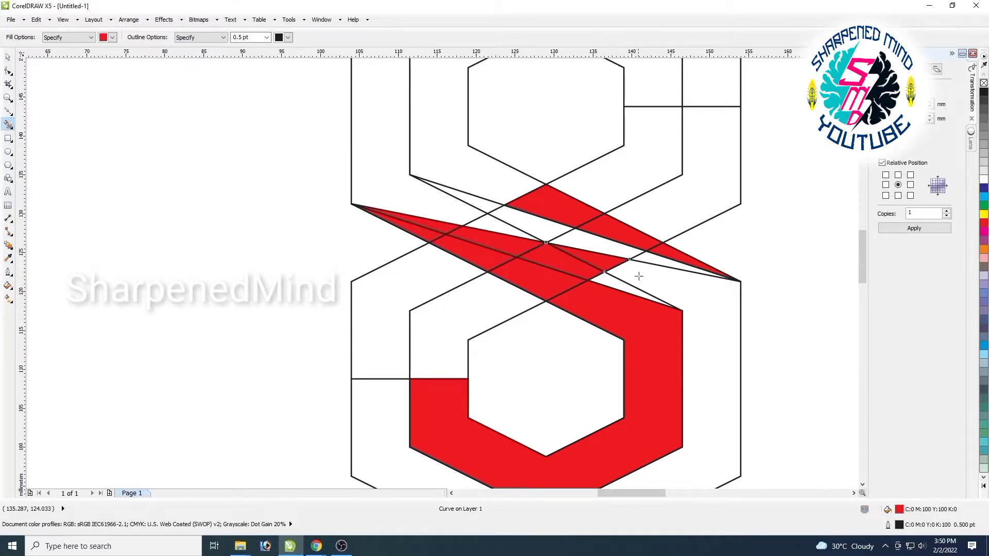
left_click(617, 282)
left_click(613, 284)
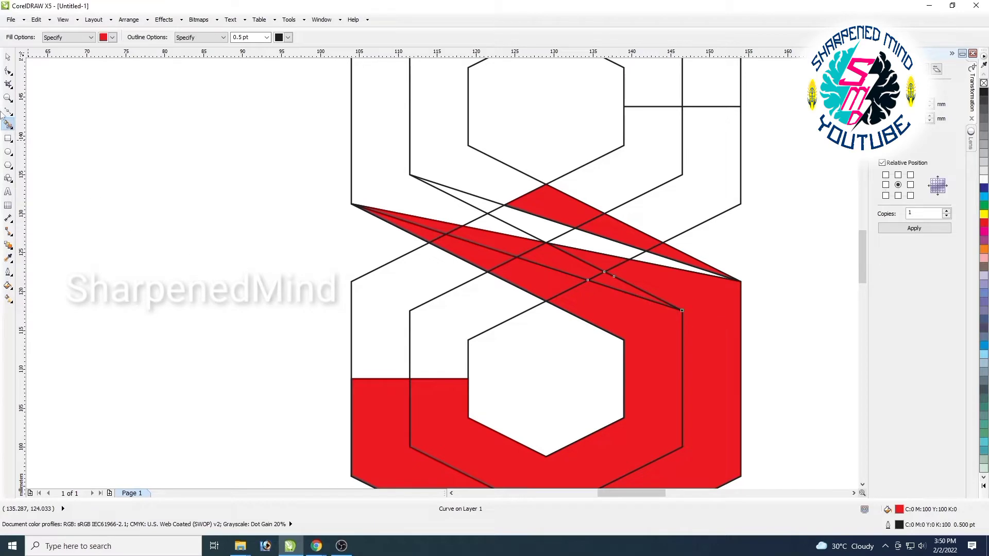
Weld the red pieces of the lower shape's outer band into one object.
left_click(7, 58)
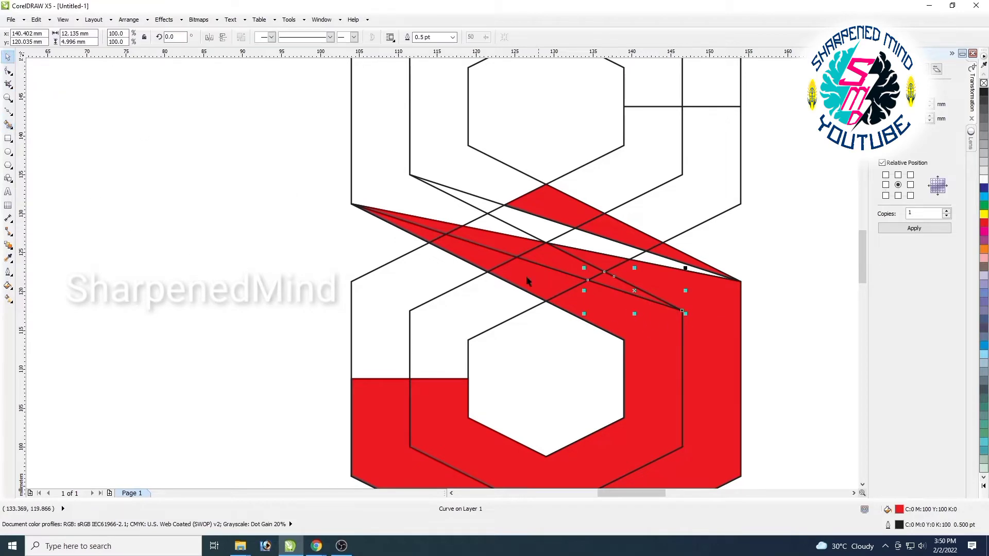
left_click(432, 229)
left_click(552, 256, "shift")
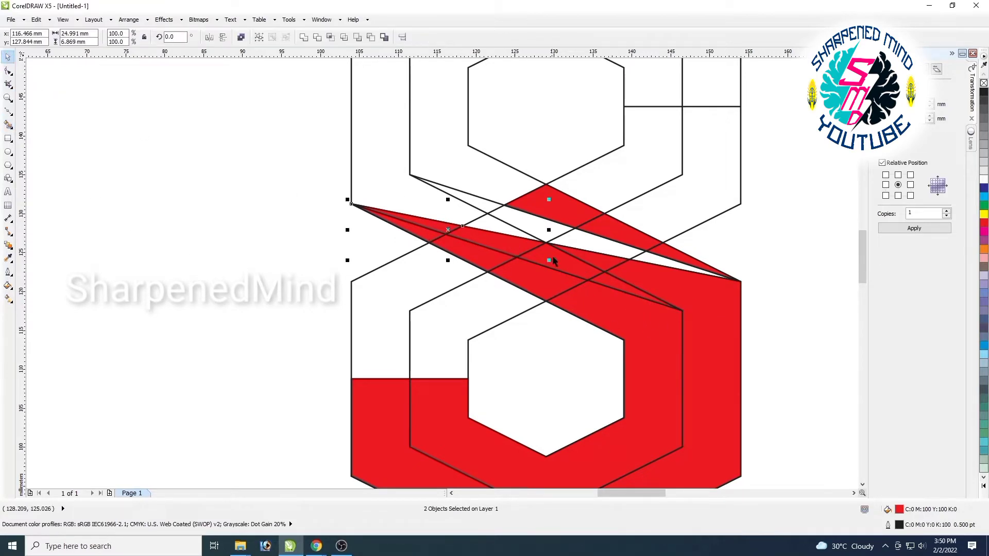
left_click(562, 262, "shift")
left_click(598, 259, "shift")
left_click(645, 282, "shift")
left_click(304, 38)
left_click(781, 324)
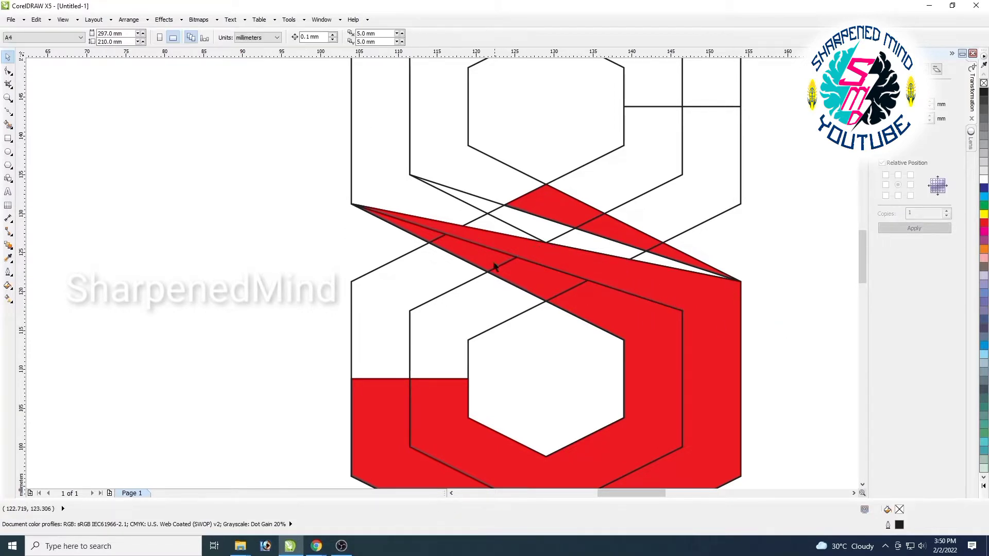
Weld the diagonal red pieces and the ring of the lower shape's inner band into one object.
left_click(502, 264)
left_click(546, 285, "shift")
left_click(612, 310, "shift")
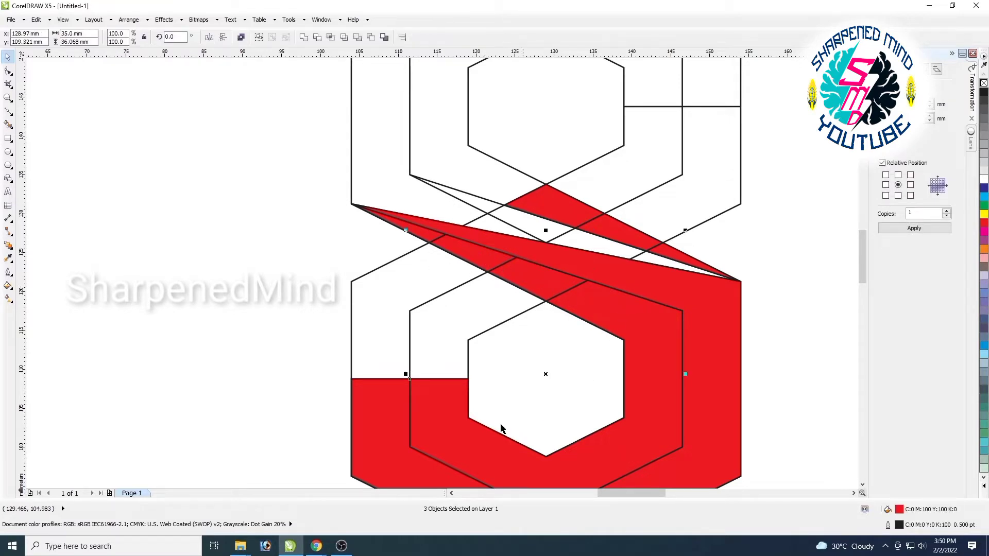
left_click(437, 432, "shift")
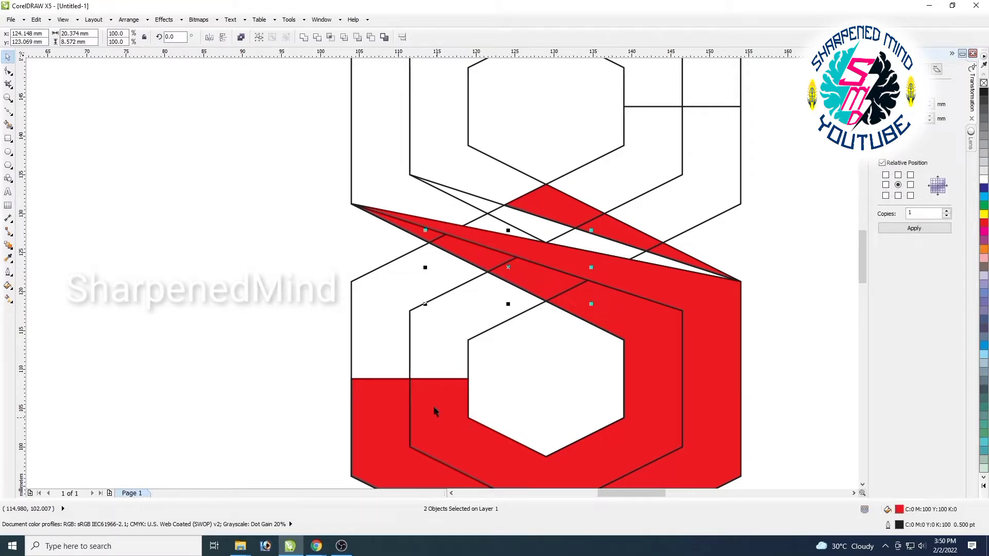
left_click(303, 37)
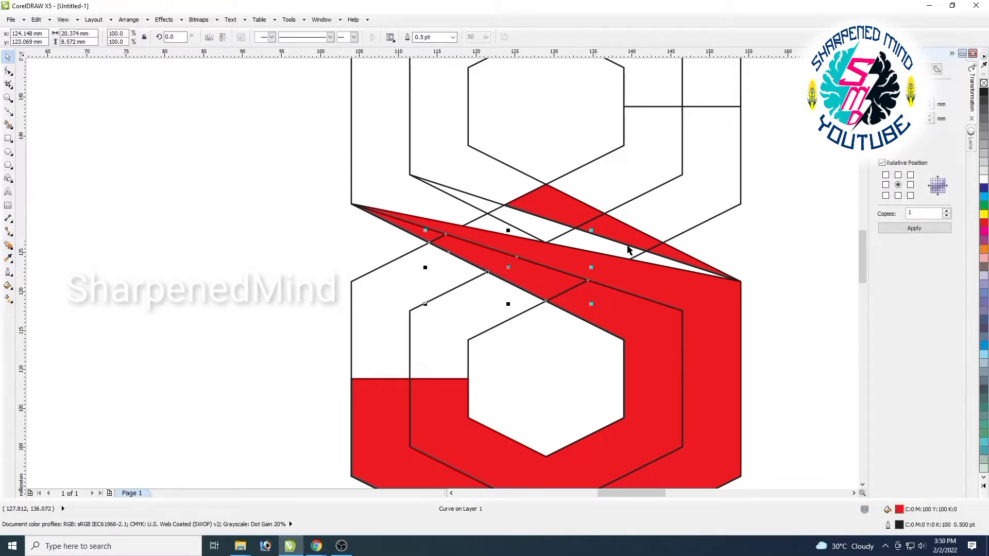
left_click(629, 320, "shift")
left_click(303, 37)
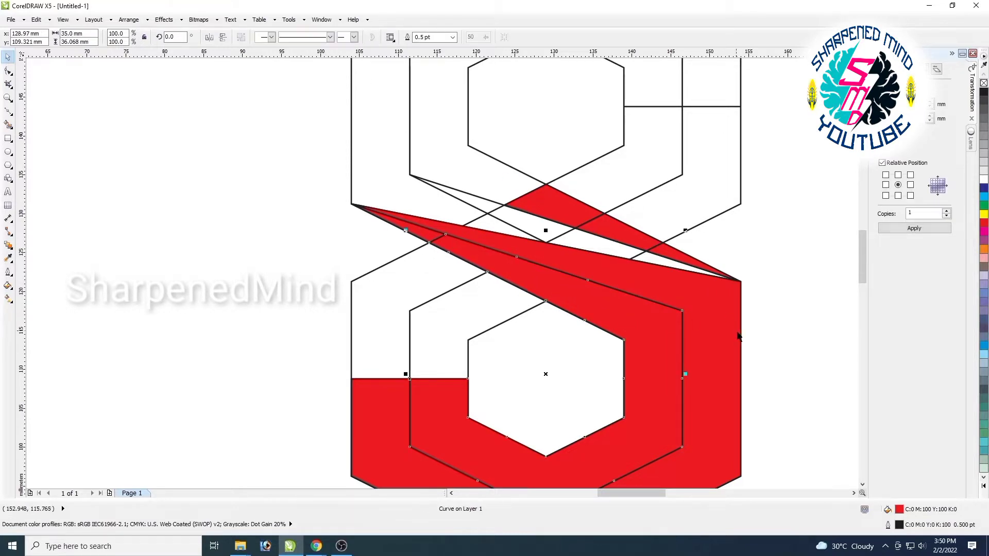
scroll(737, 349, "down", 1)
left_click(783, 324)
Smart-fill in red the upper shape's inner and outer bands and the remaining white regions along the central diagonal.
scroll(787, 292, "up", 1)
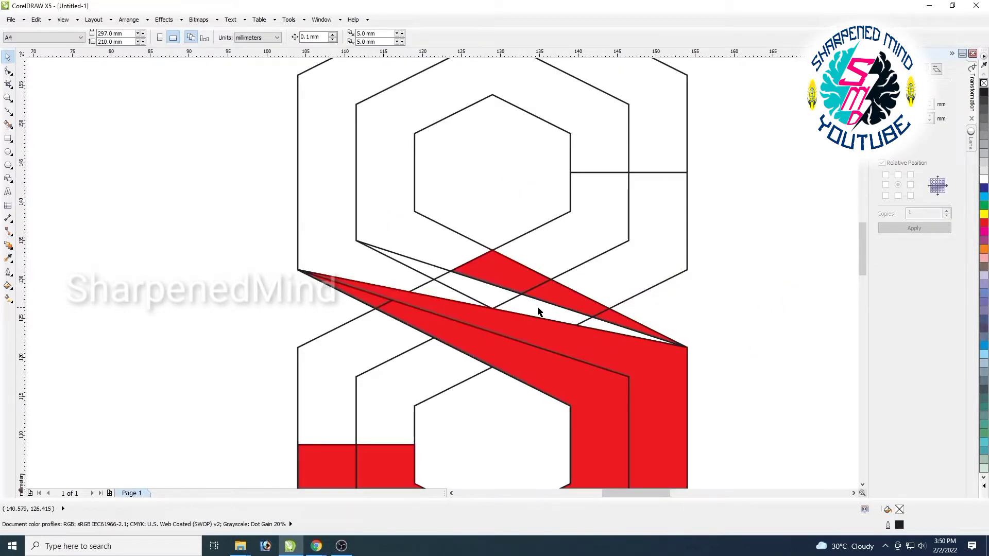
left_click(8, 125)
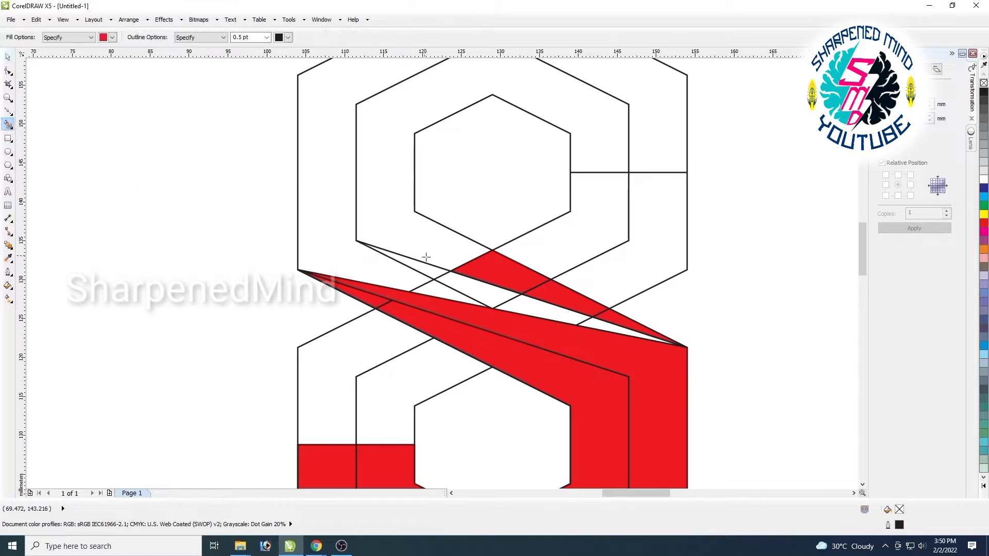
left_click(436, 258)
left_click(482, 295)
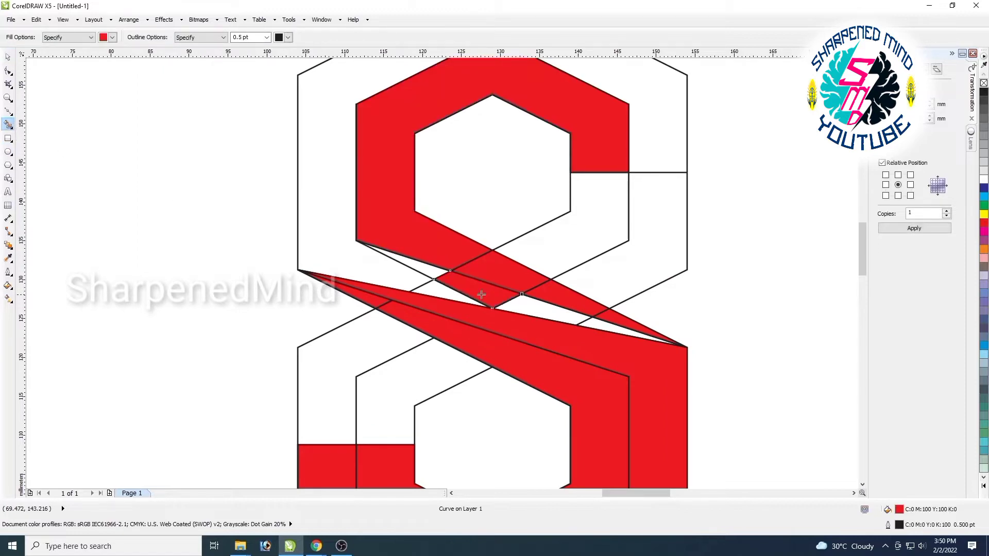
left_click(543, 315)
left_click(600, 326)
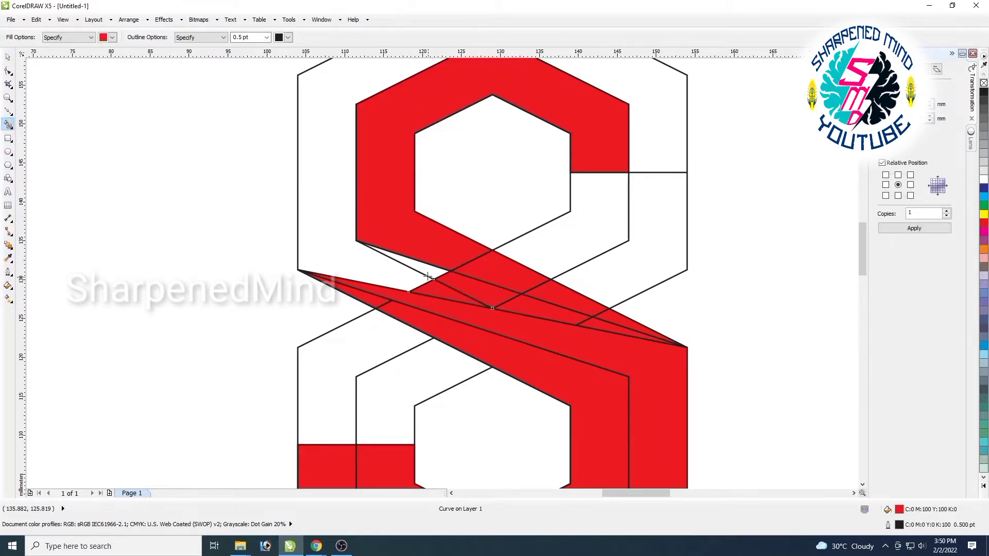
left_click(395, 272)
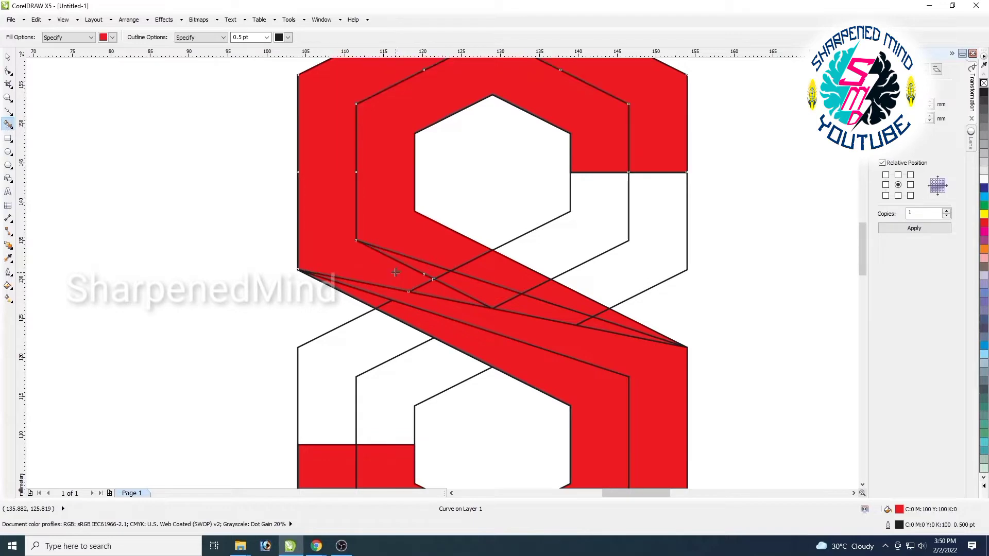
Weld the upper shape's outer band with the four adjoining red pieces along the central diagonal.
left_click(7, 71)
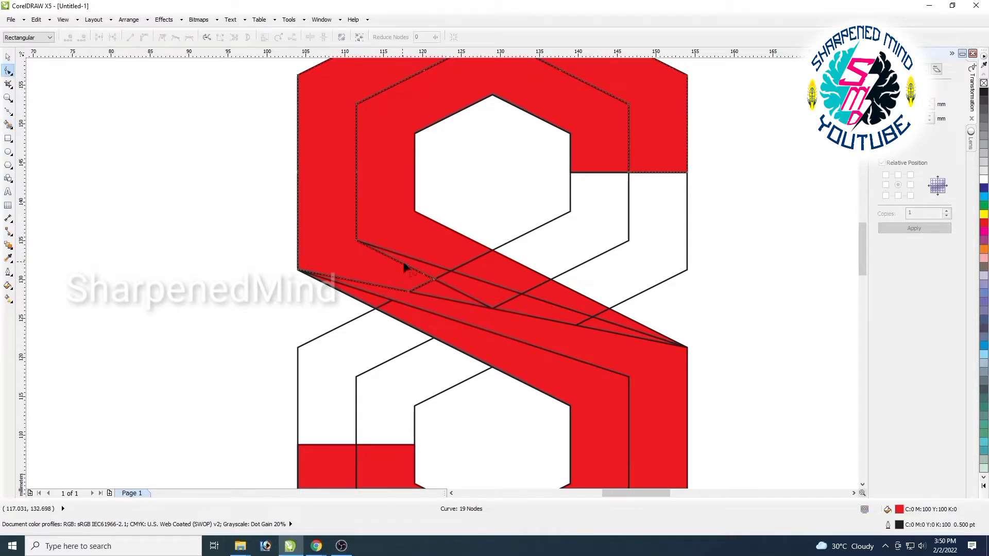
left_click(8, 56)
left_click(270, 265)
left_click(429, 269)
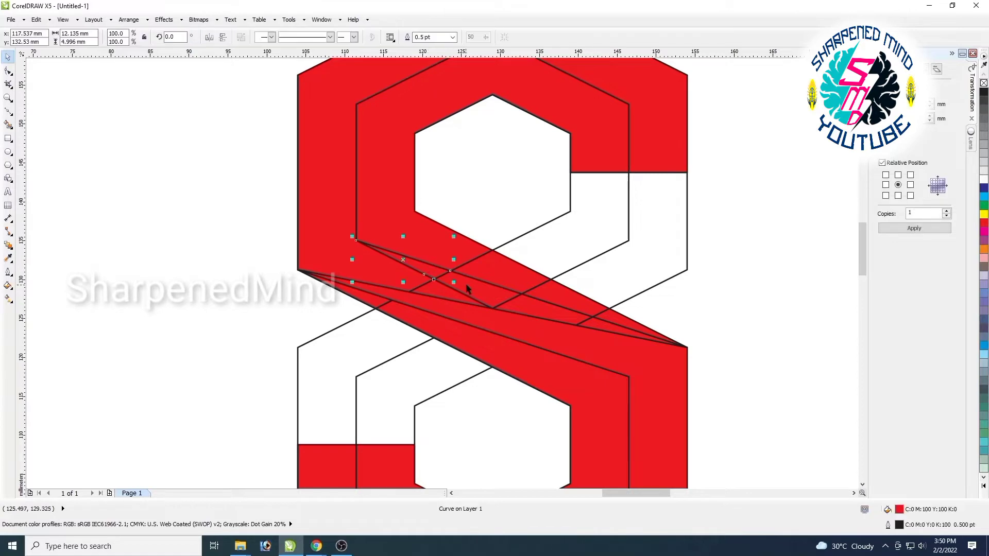
left_click(484, 290, "shift")
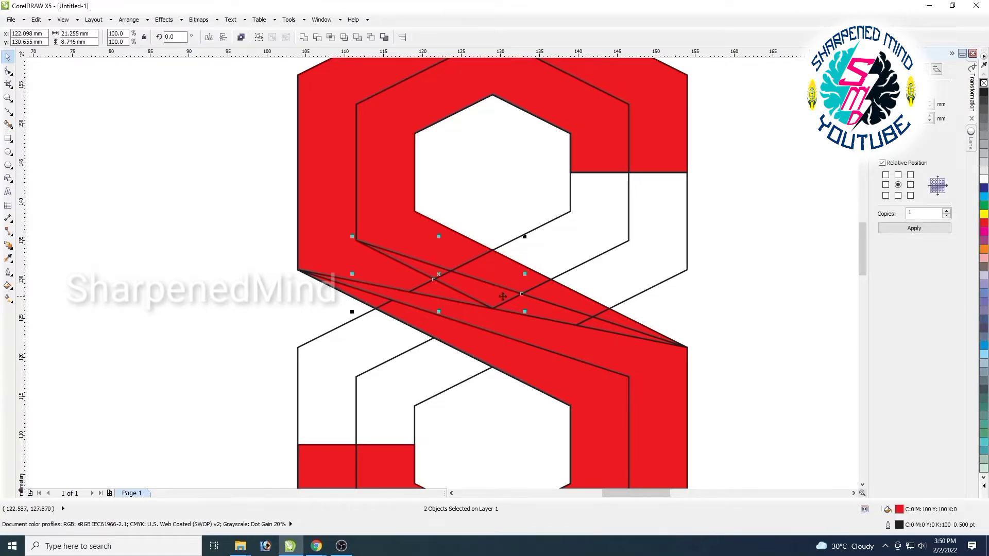
left_click(599, 326, "shift")
left_click(603, 329, "shift")
left_click(408, 283, "shift")
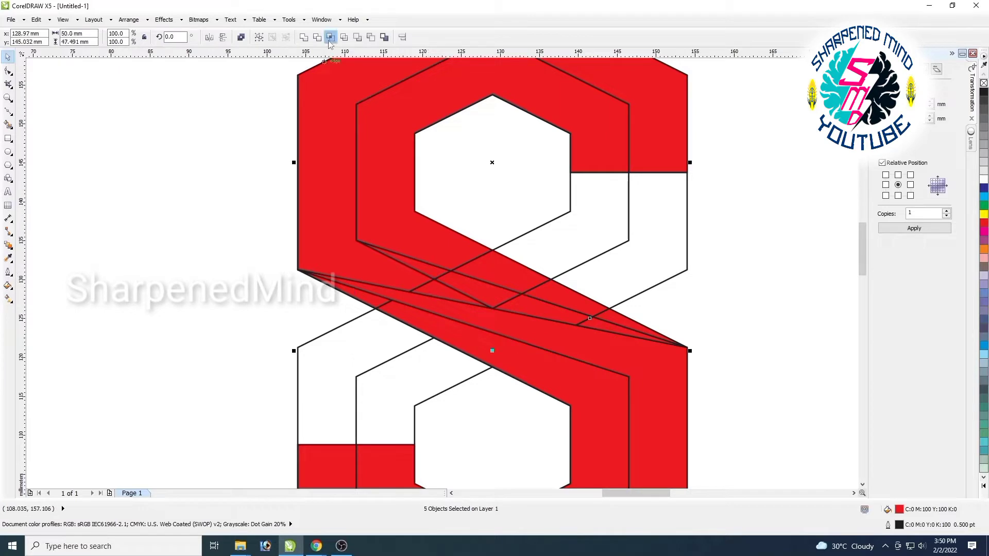
left_click(304, 37)
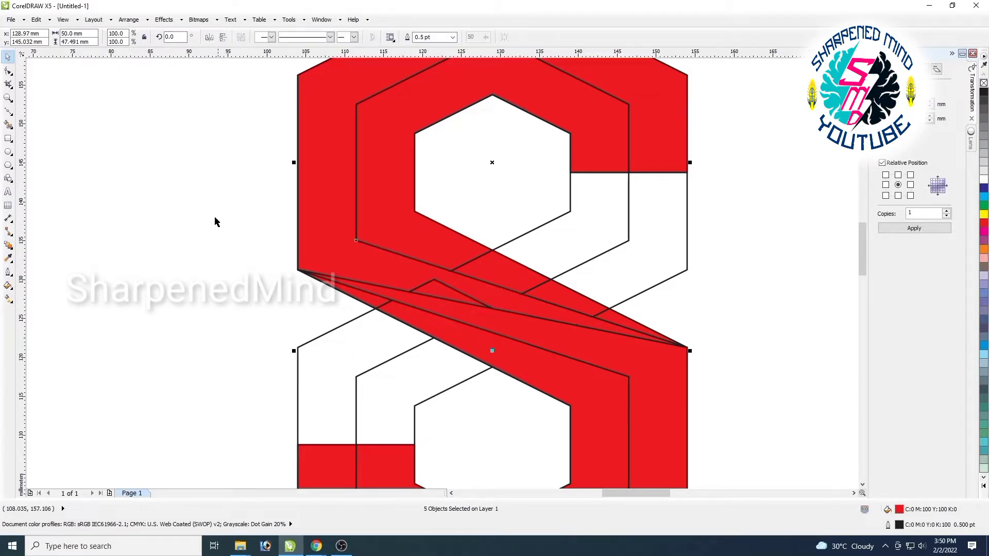
Weld the leftover small red triangle on the central diagonal to the upper shape's outer band.
left_click(451, 288)
left_click(352, 263, "shift")
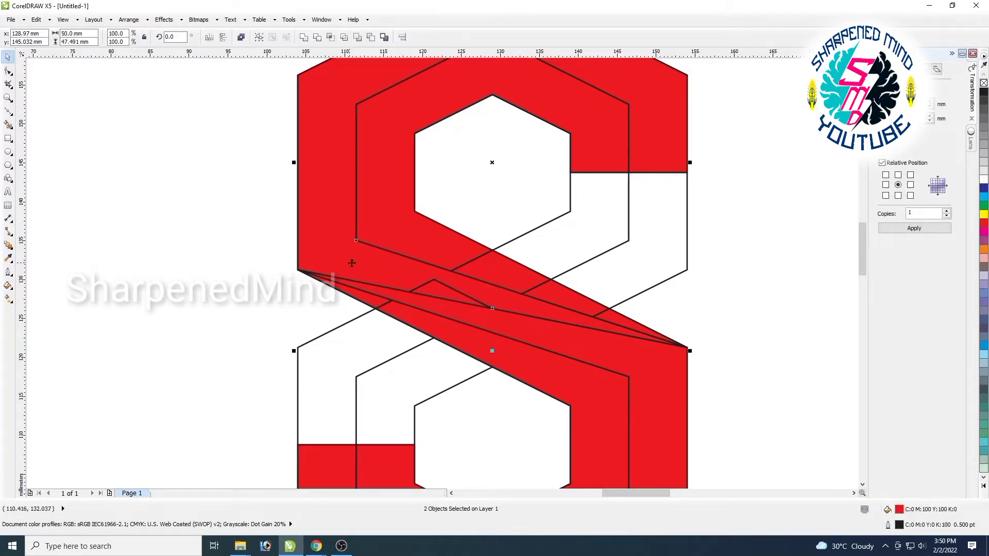
left_click(304, 38)
scroll(577, 310, "down", 2)
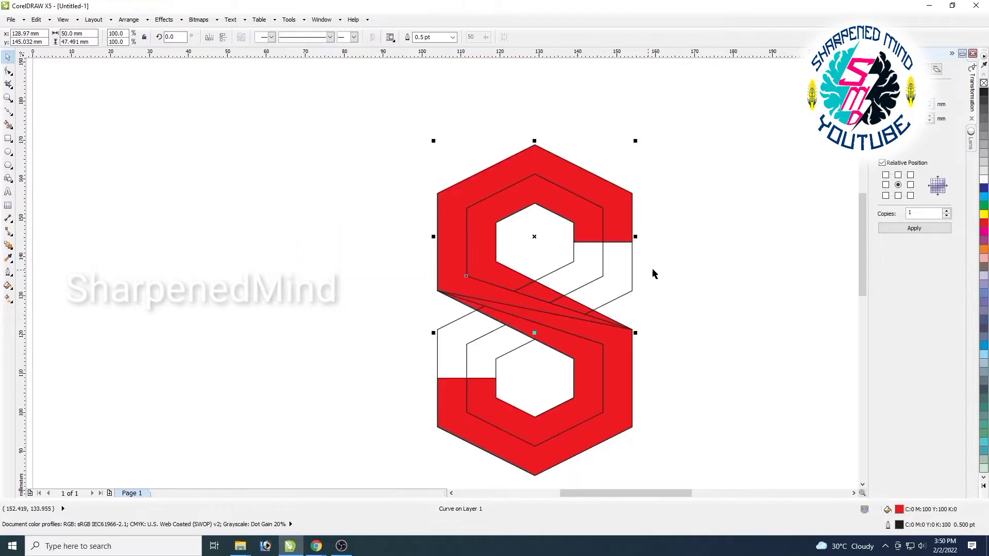
left_click(686, 261)
Weld the upper shape's inner band with its red diagonal pieces down to the lower outer hexagon's upper-right corner.
left_click(518, 285)
left_click(547, 297, "shift")
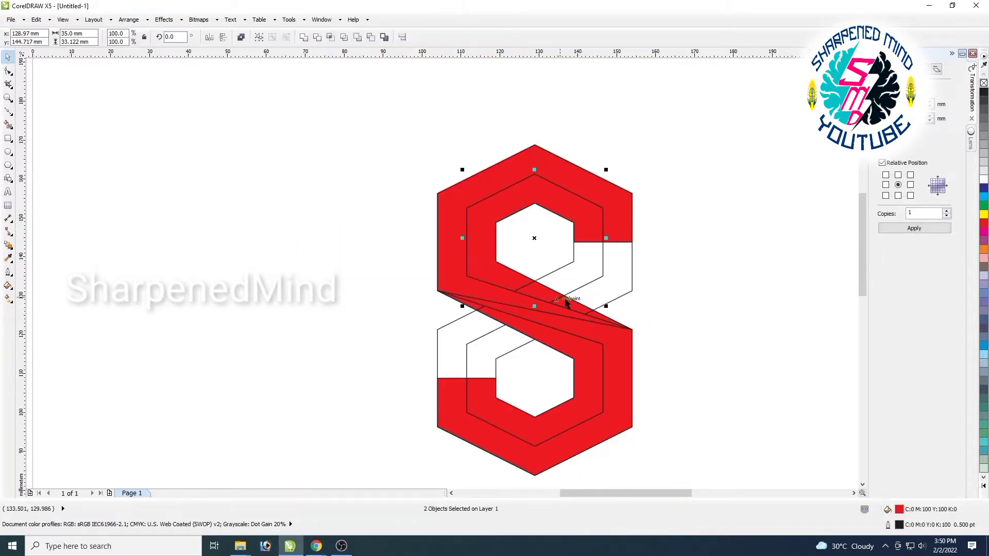
left_click(577, 311, "shift")
scroll(611, 324, "up", 3)
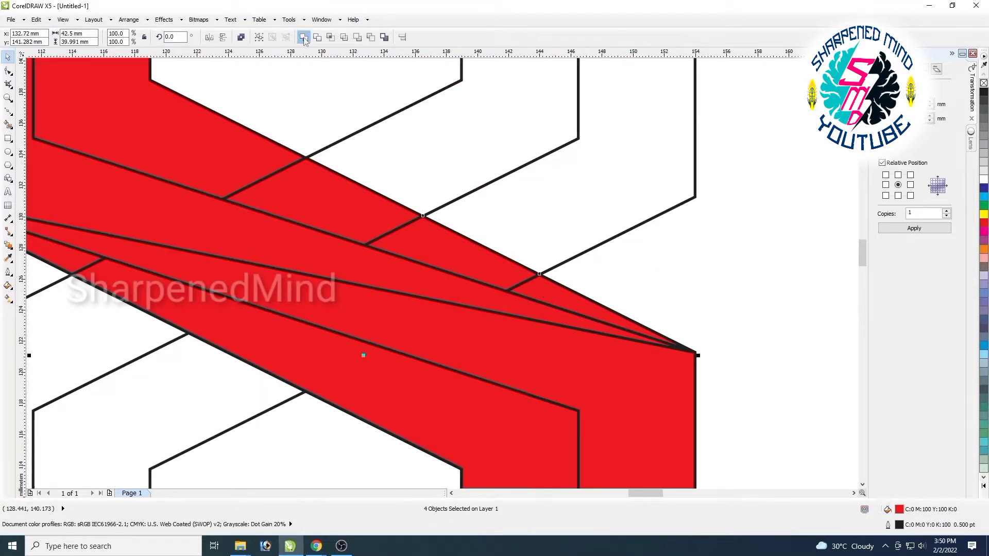
left_click(520, 339)
scroll(520, 339, "down", 2)
left_click(668, 330)
scroll(504, 366, "down", 2)
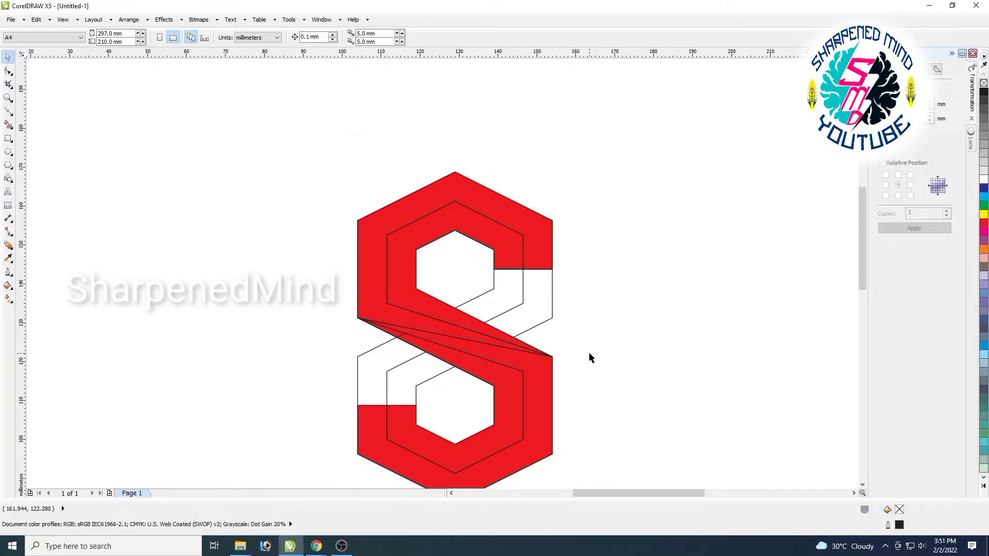
left_click(436, 312)
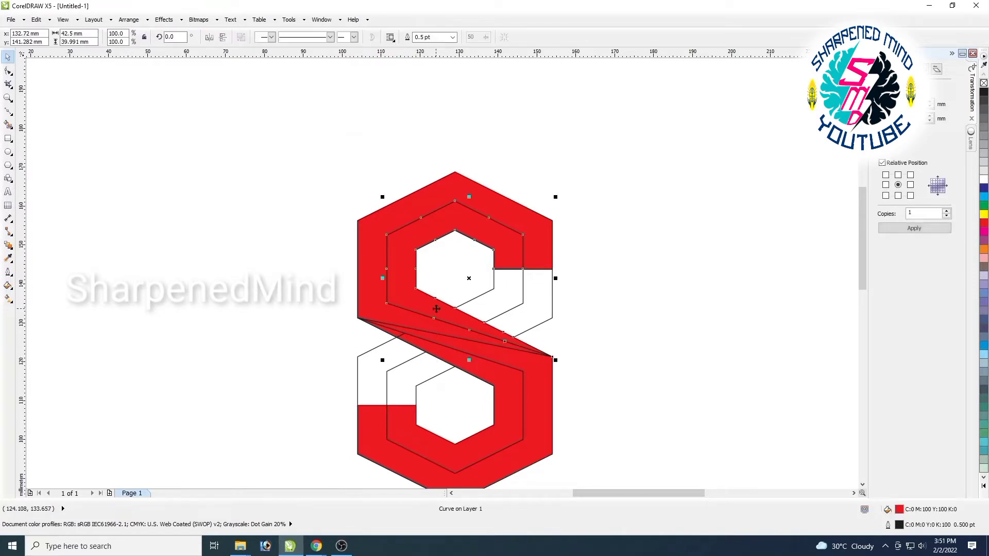
left_click(526, 362, "shift")
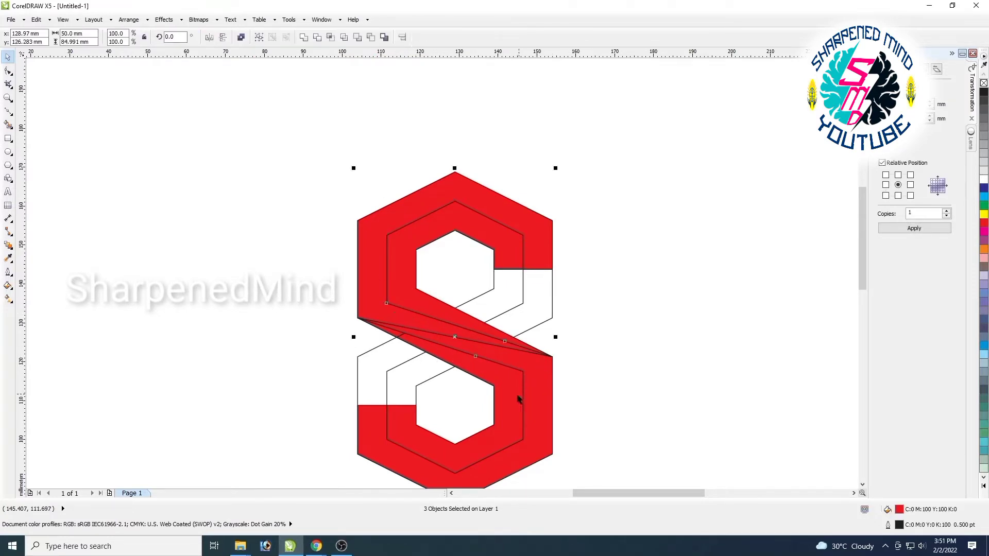
left_click_drag(505, 393, 758, 394)
key("ctrl+z")
left_click(335, 344)
Weld the separate red tip at the upper outer hexagon's lower-left corner to the lower shape's inner band.
left_click(428, 356)
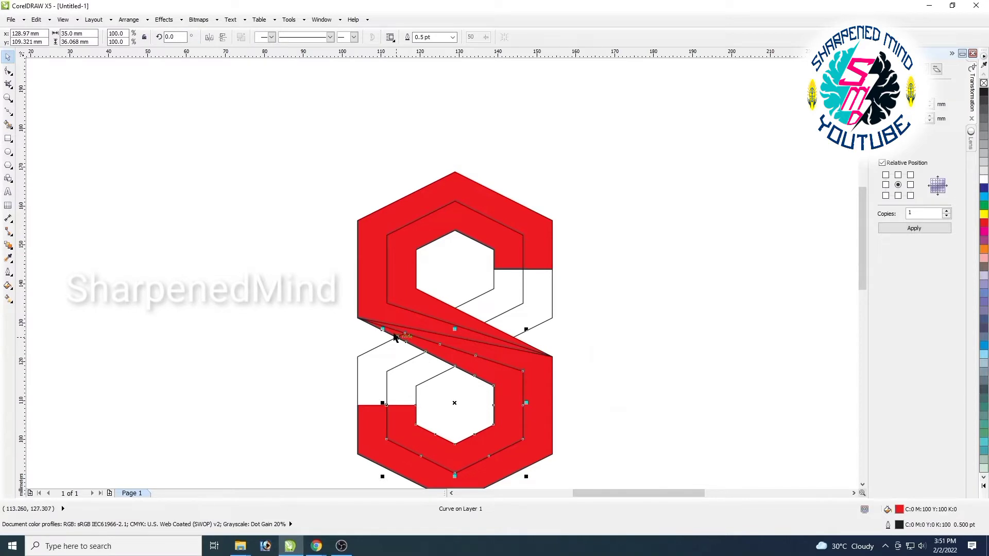
left_click(393, 334, "shift")
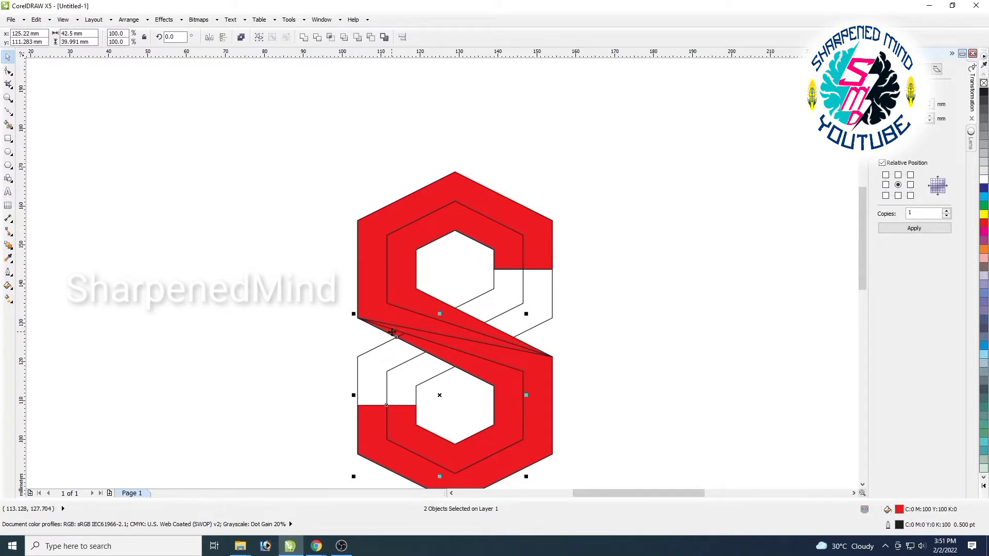
left_click(304, 37)
left_click(601, 398)
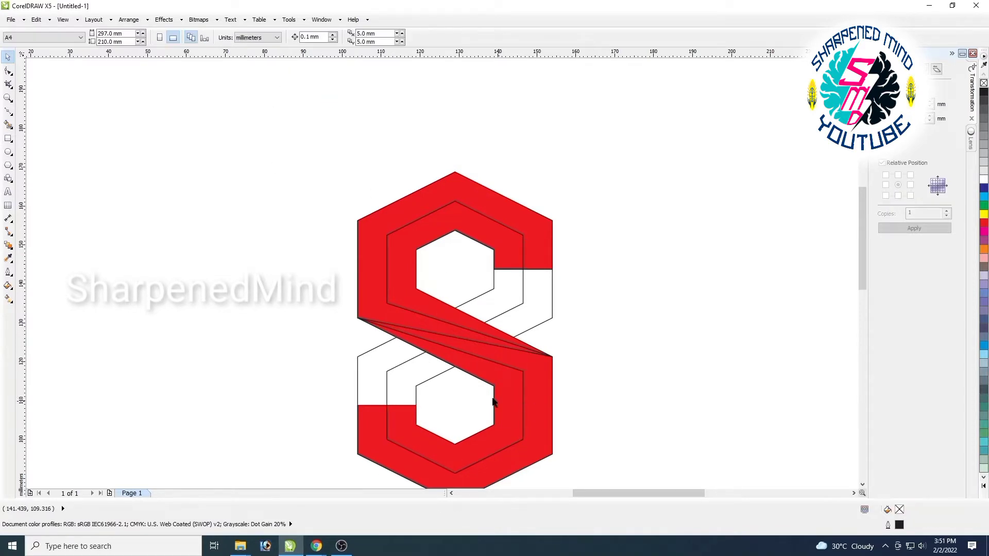
left_click(458, 353)
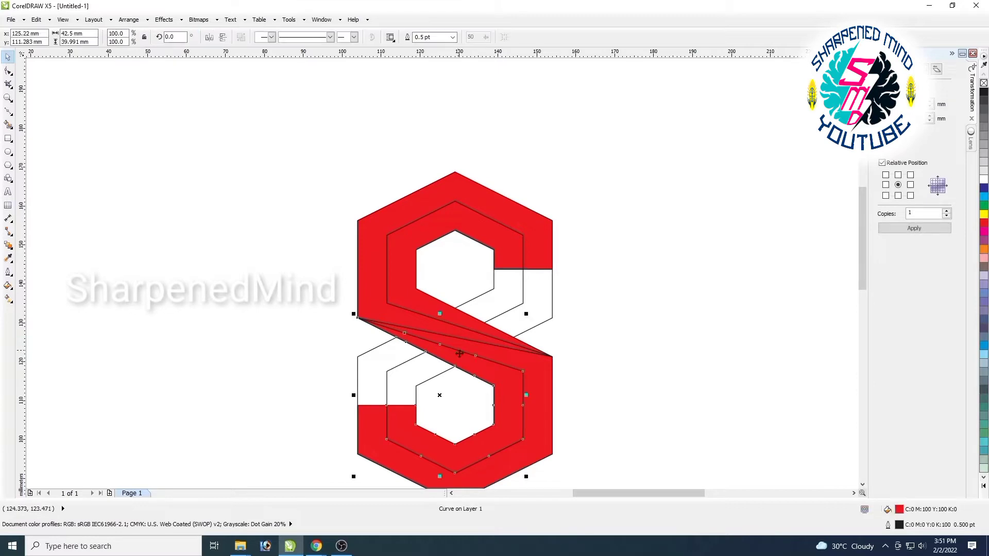
Move the four red bands of the S together about 79 mm to the right, clear of the hexagon outlines.
left_click(543, 363, "shift")
left_click(376, 307, "shift")
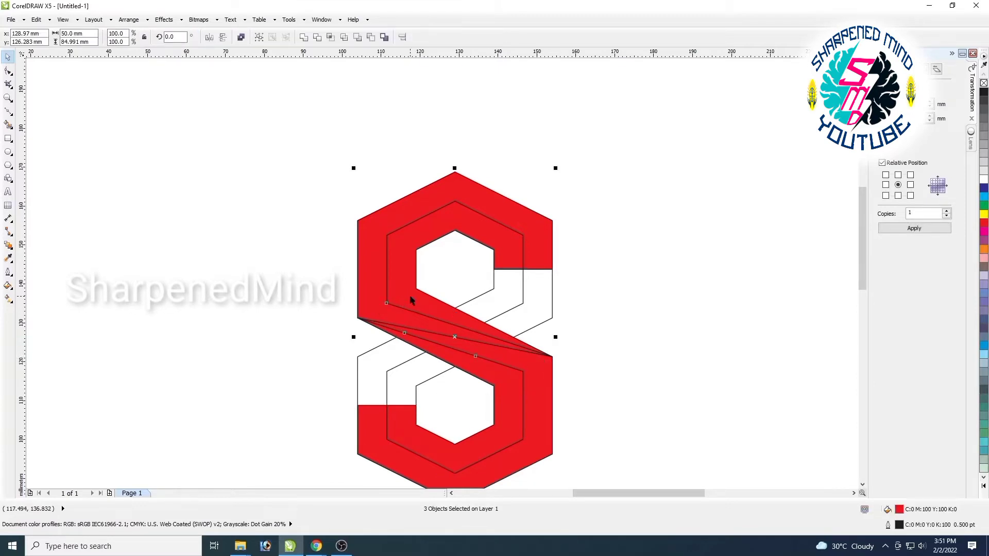
left_click_drag(430, 312, 711, 335)
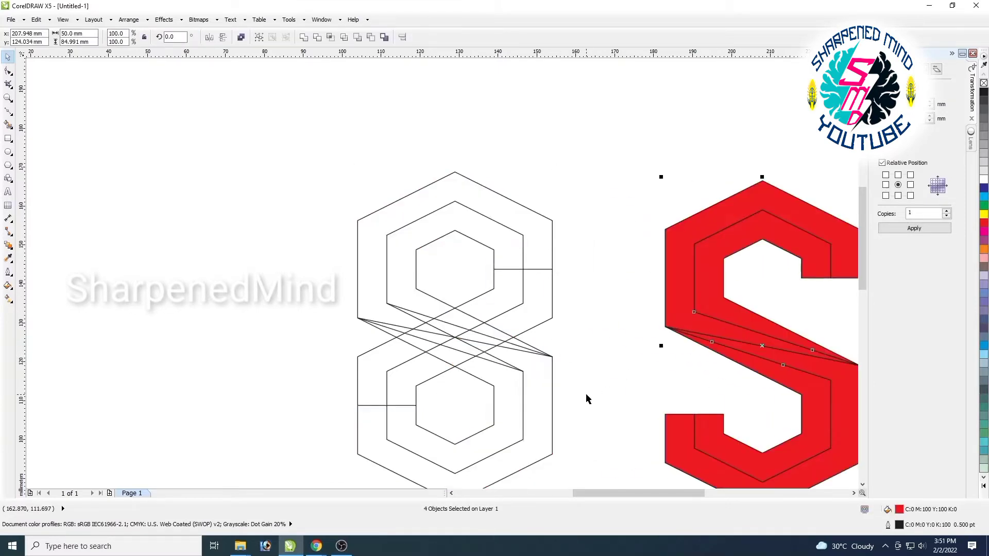
Delete all the unfilled hexagon outlines and construction lines left beside the red S.
scroll(586, 394, "down", 1)
left_click_drag(437, 252, 618, 469)
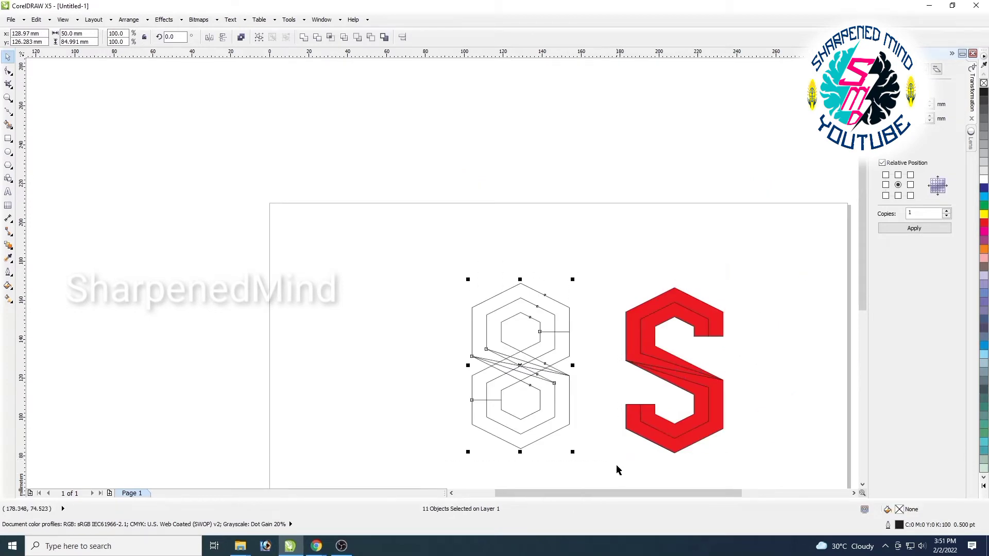
key("Delete")
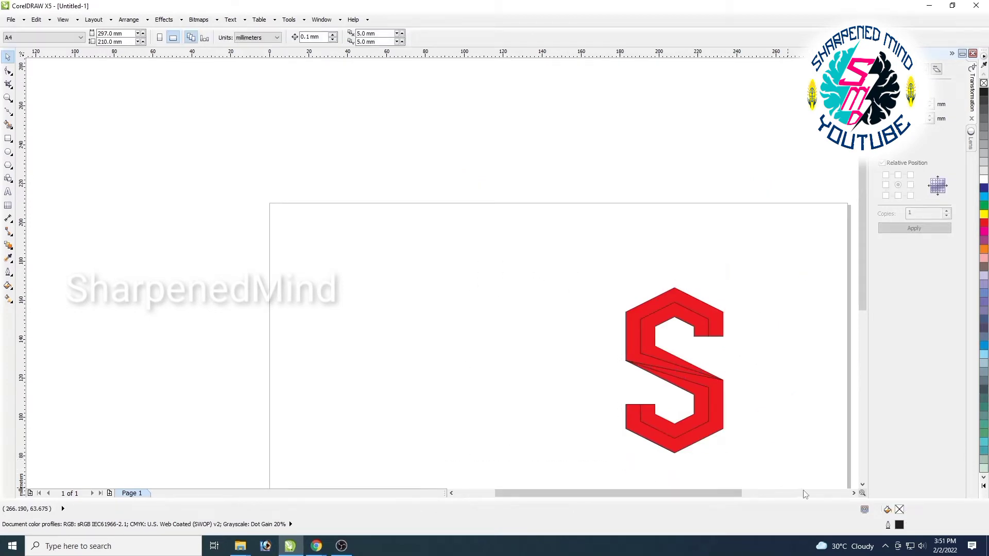
Apply a red-to-white linear fountain fill to the upper outer band, running diagonally from its upper-left part to the central diagonal's right tip.
left_click(854, 494)
left_click(854, 494)
left_click_drag(864, 306, 863, 321)
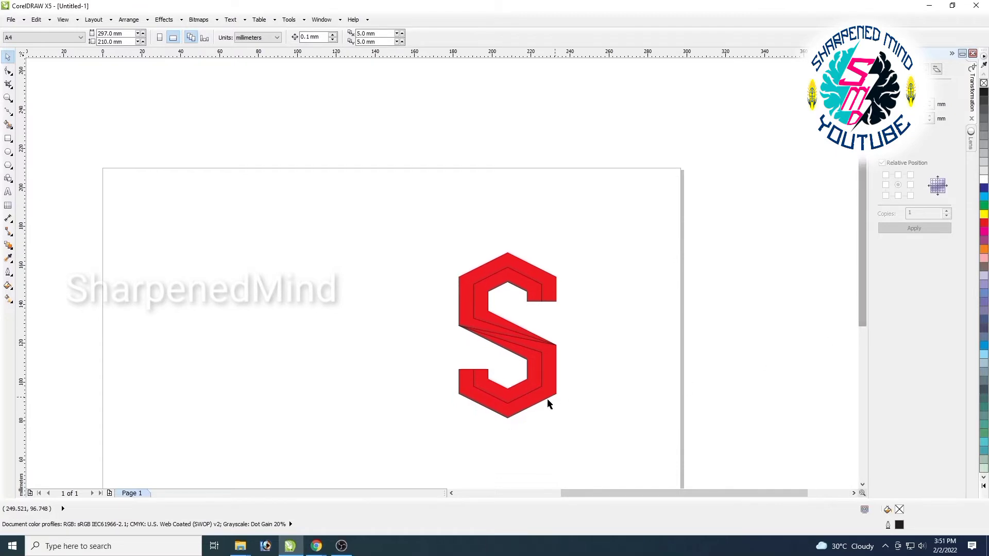
scroll(549, 404, "up", 2)
left_click_drag(264, 81, 659, 472)
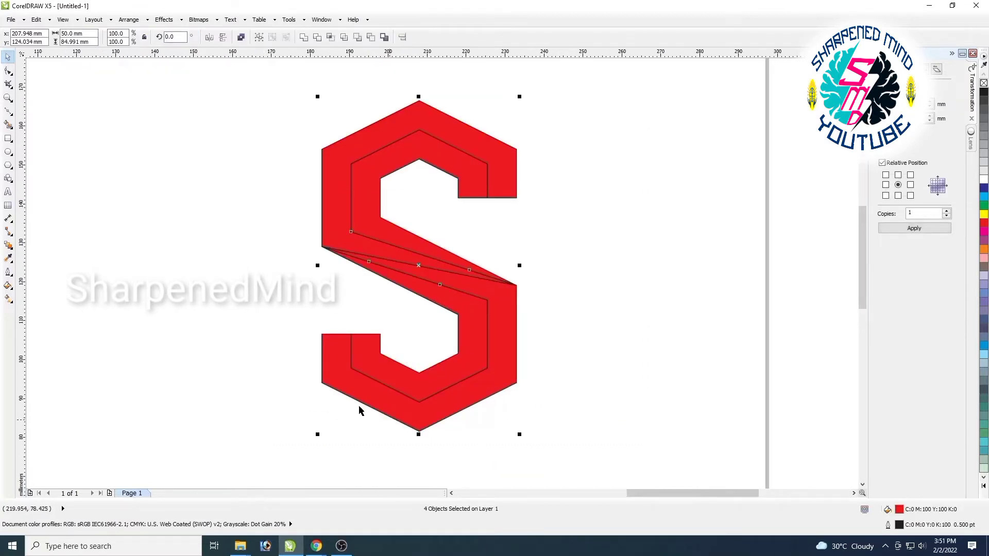
left_click(225, 200)
left_click(332, 230)
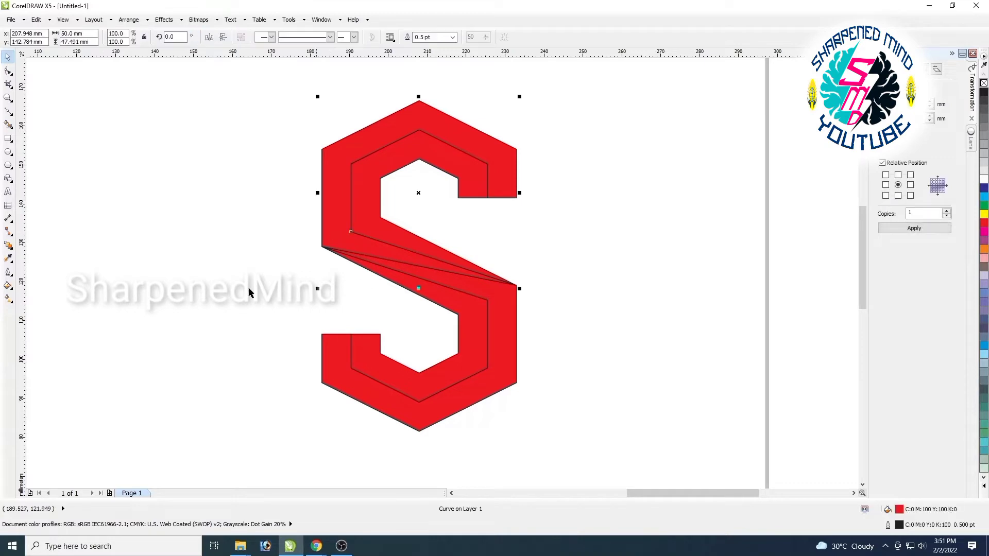
left_click(8, 298)
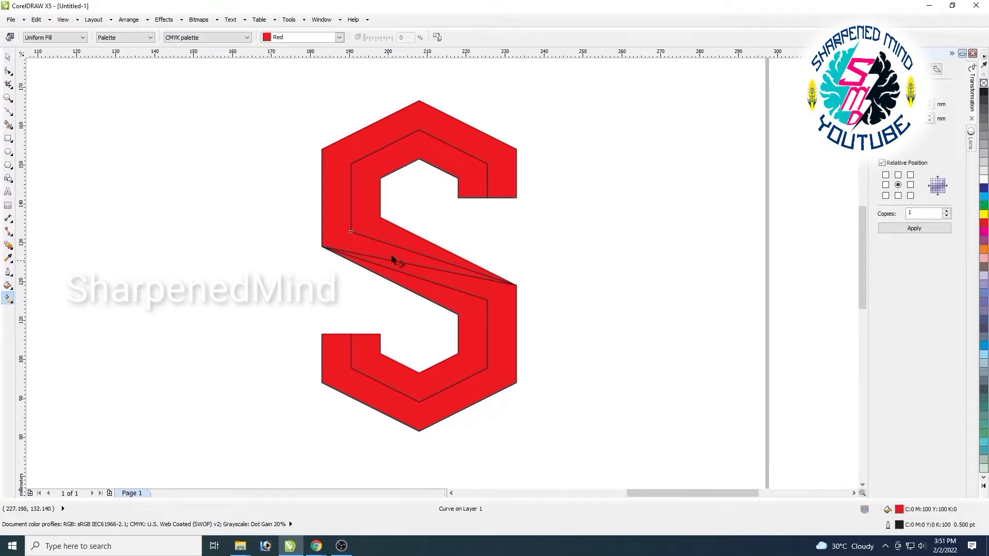
left_click_drag(419, 106, 508, 283)
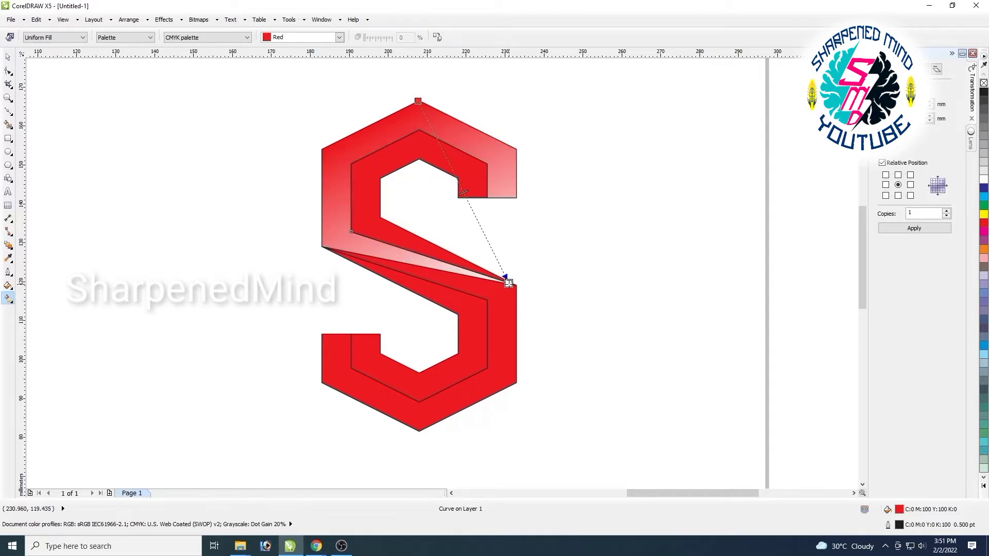
left_click_drag(418, 101, 393, 141)
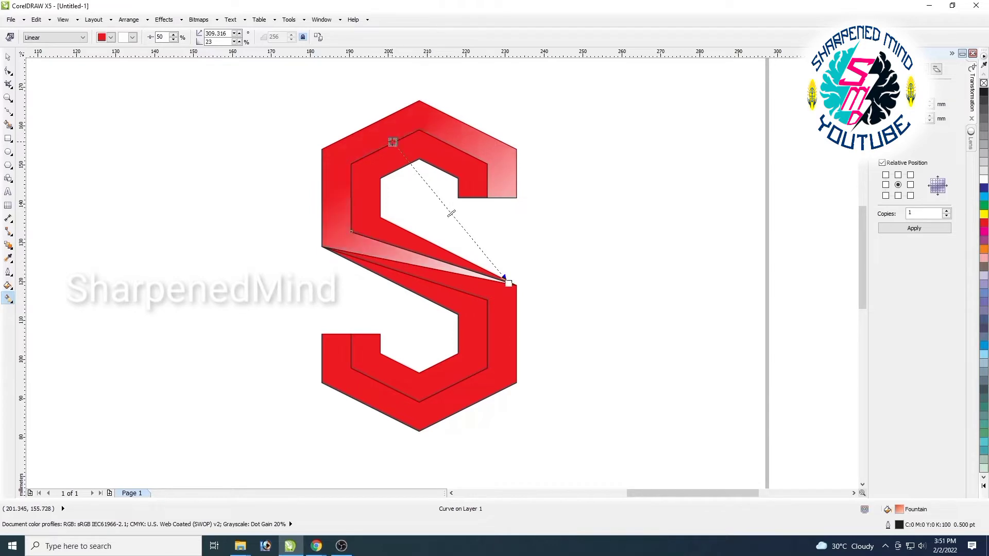
Change the start colour of the upper outer band's gradient to dark red by raising black in the CMYK model.
left_click(109, 37)
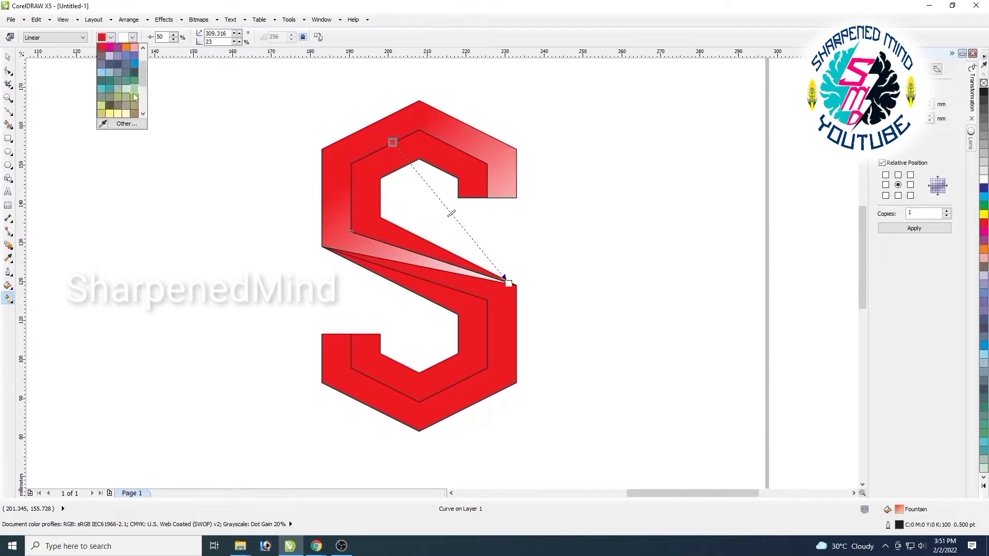
left_click(127, 126)
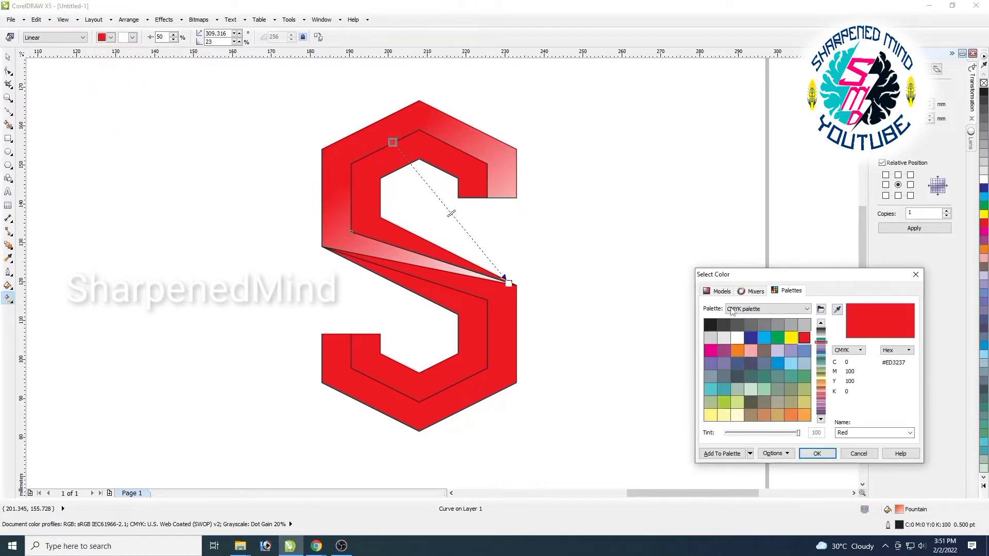
left_click(721, 291)
double_click(852, 410)
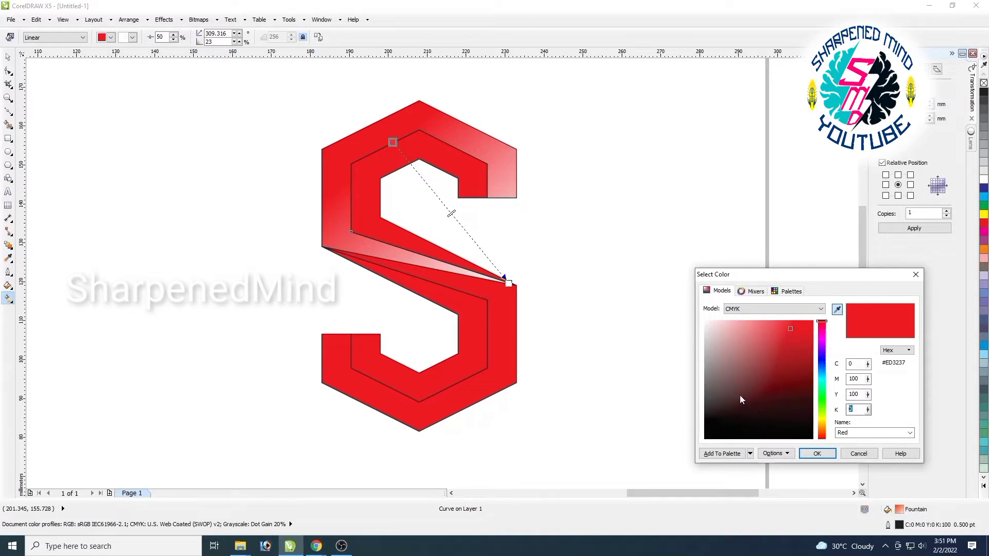
key("Return")
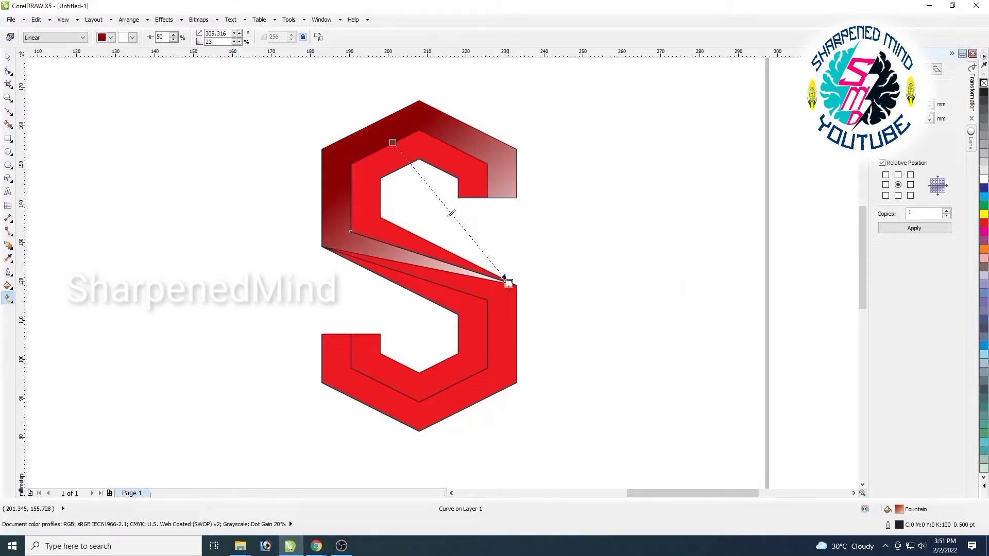
Set the gradient's end colour to yellow at the band's right tip and add a yellow intermediate node at position 45%.
left_click(133, 38)
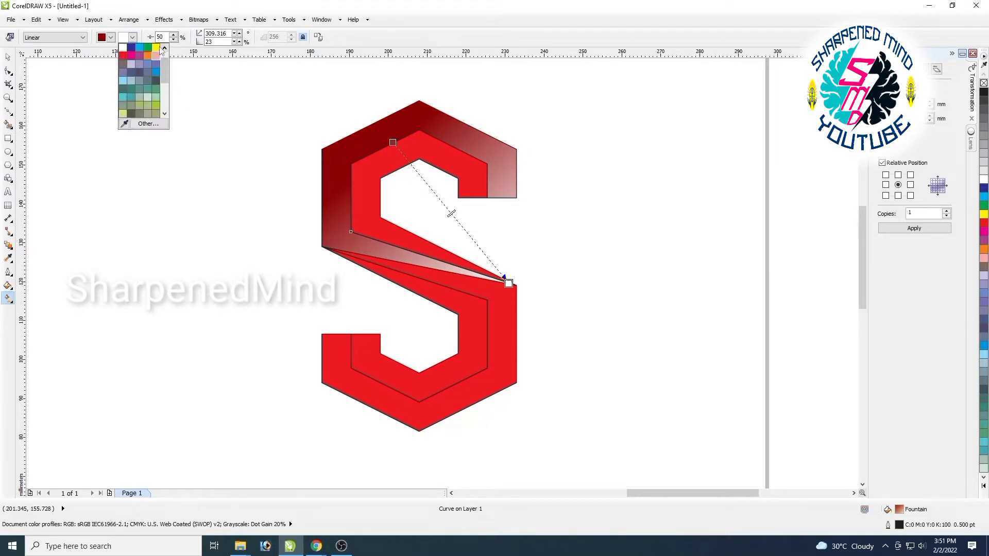
left_click(156, 47)
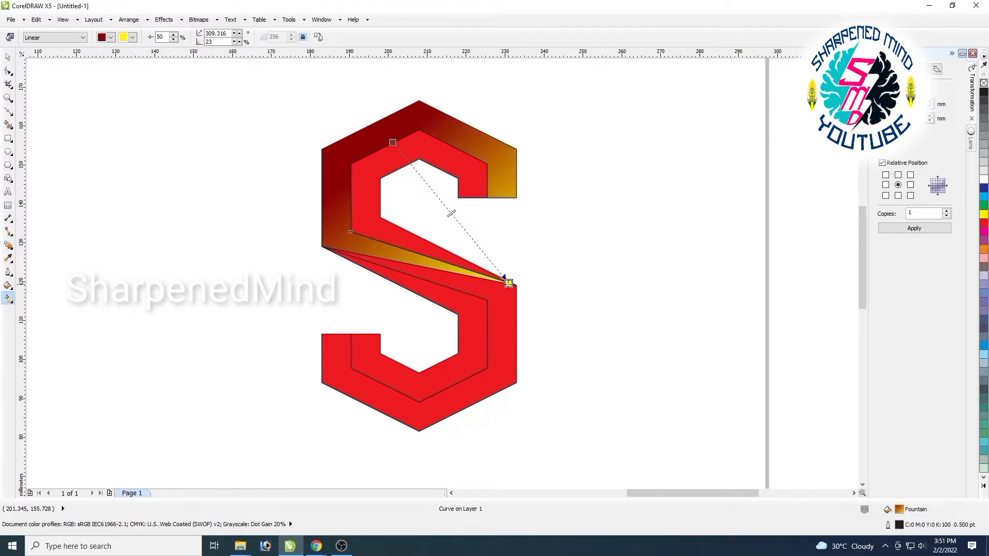
mouse_move(509, 283)
left_mouse_down()
mouse_move(495, 244)
mouse_move(450, 212)
mouse_move(515, 284)
left_mouse_up()
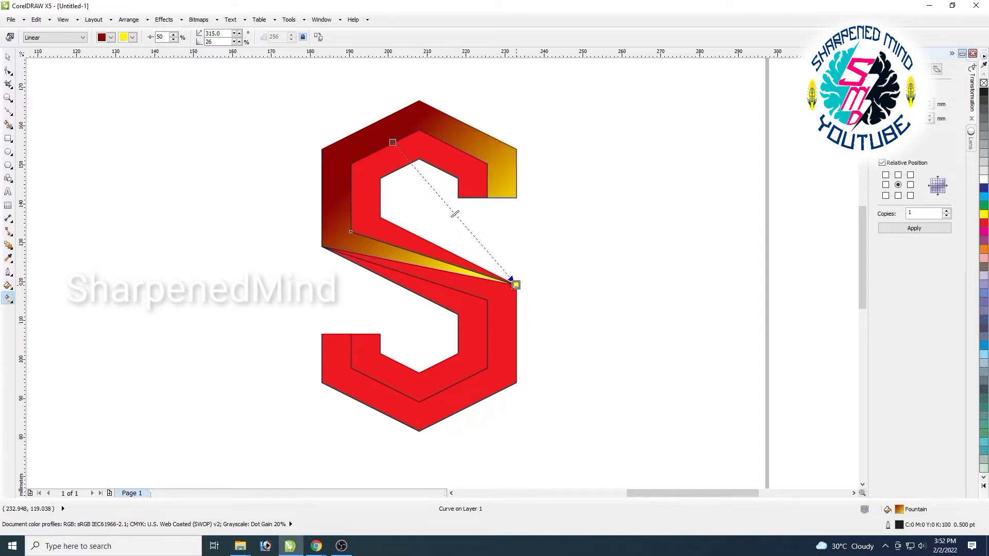
double_click(449, 209)
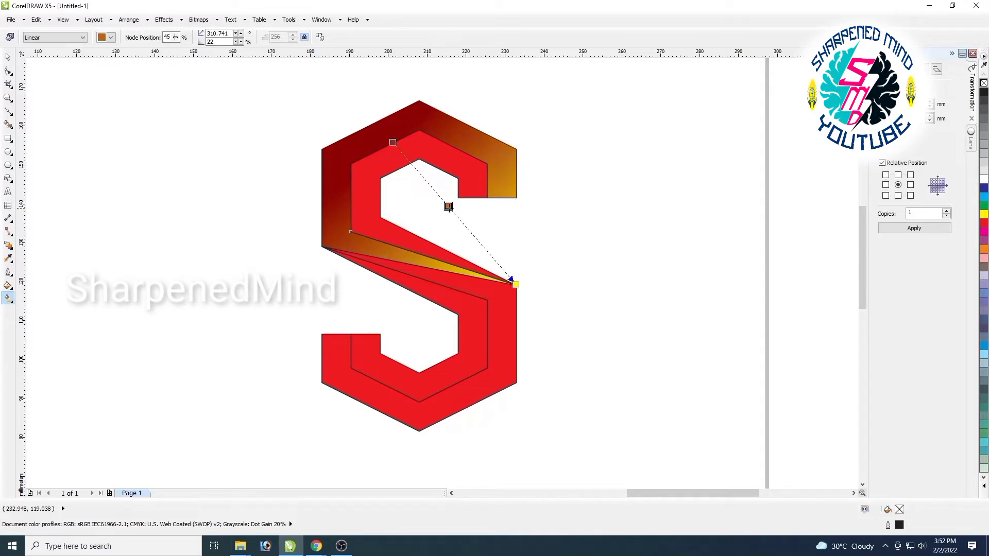
left_click(111, 38)
left_click(135, 66)
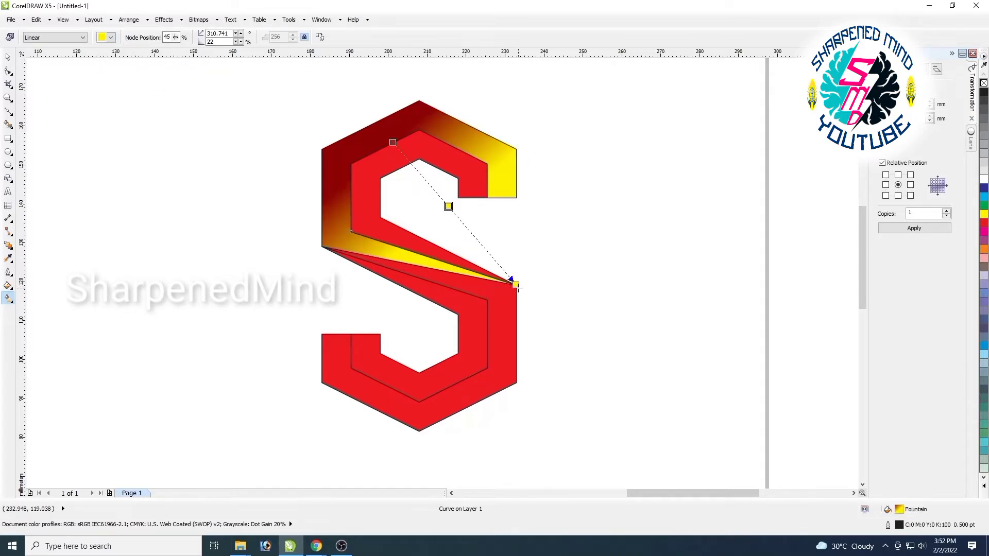
Sample the start node's dark red for the gradient's end node and shorten the gradient to end inside the upper opening.
left_click(516, 285)
left_click(111, 37)
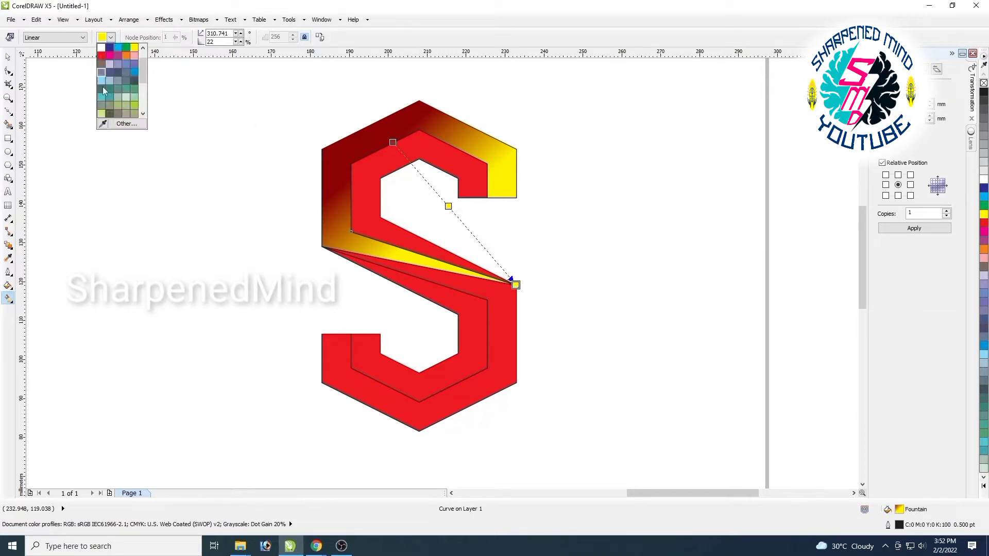
left_click(101, 124)
left_click(382, 146)
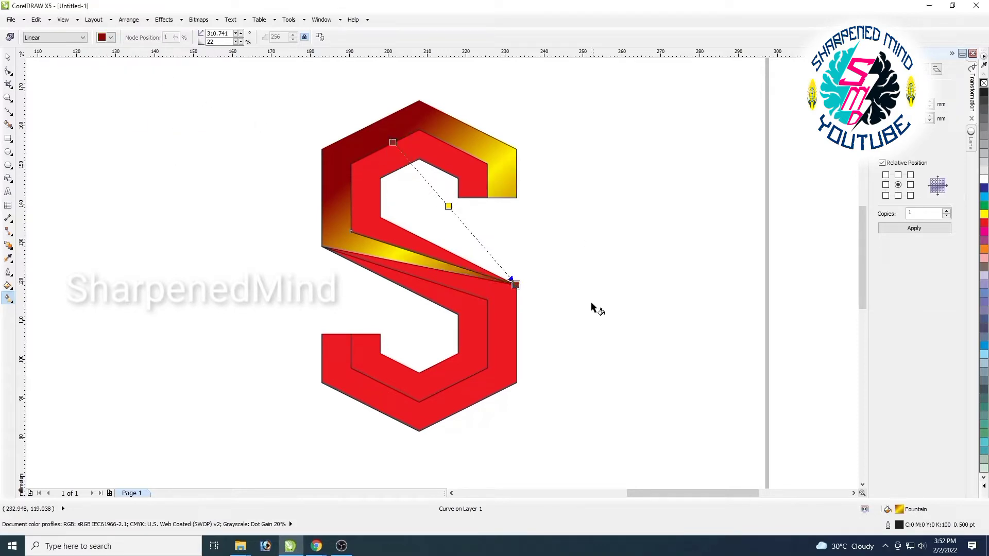
left_click_drag(515, 285, 471, 234)
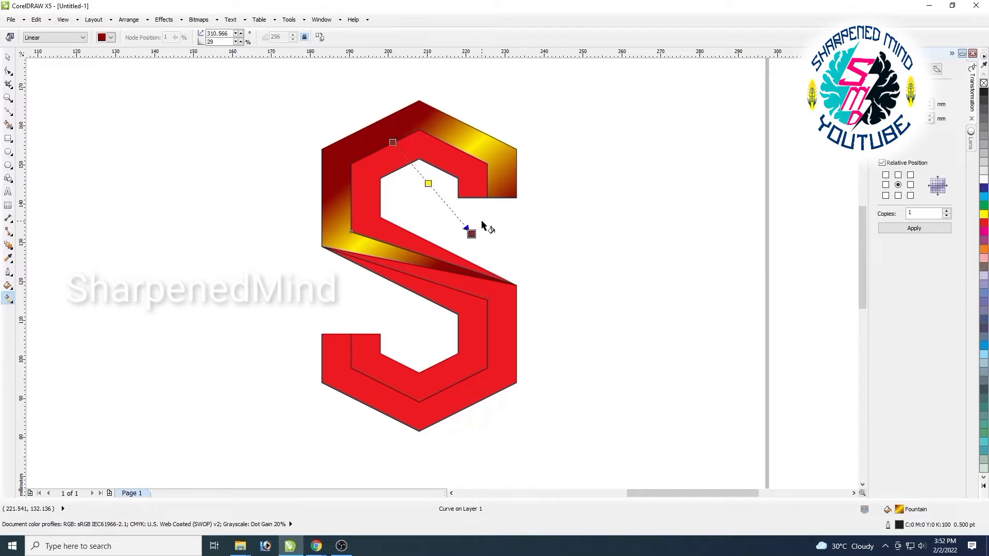
Copy the upper outer band's dark red and yellow gradient to the lower shape's inner band with the Attributes Eyedropper.
left_click(8, 58)
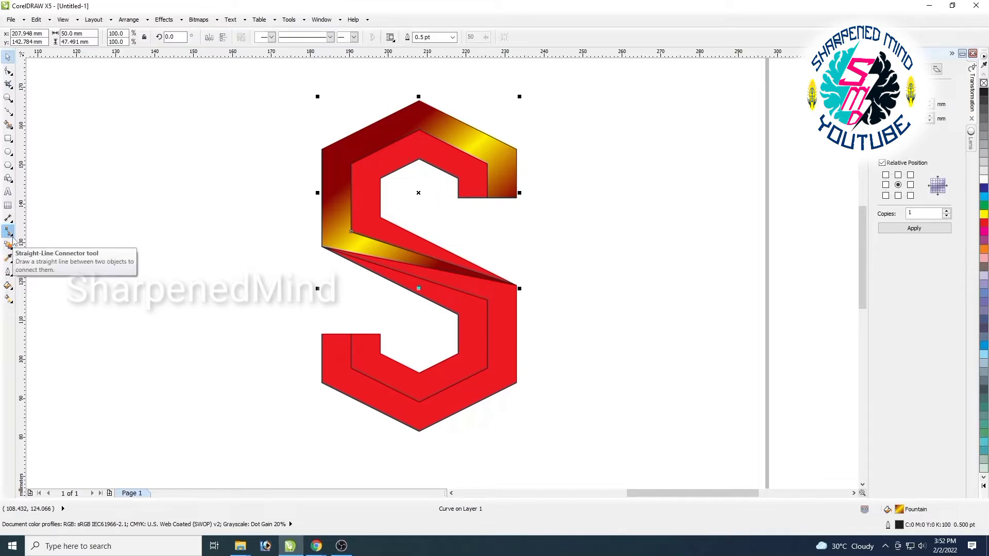
left_click(9, 258)
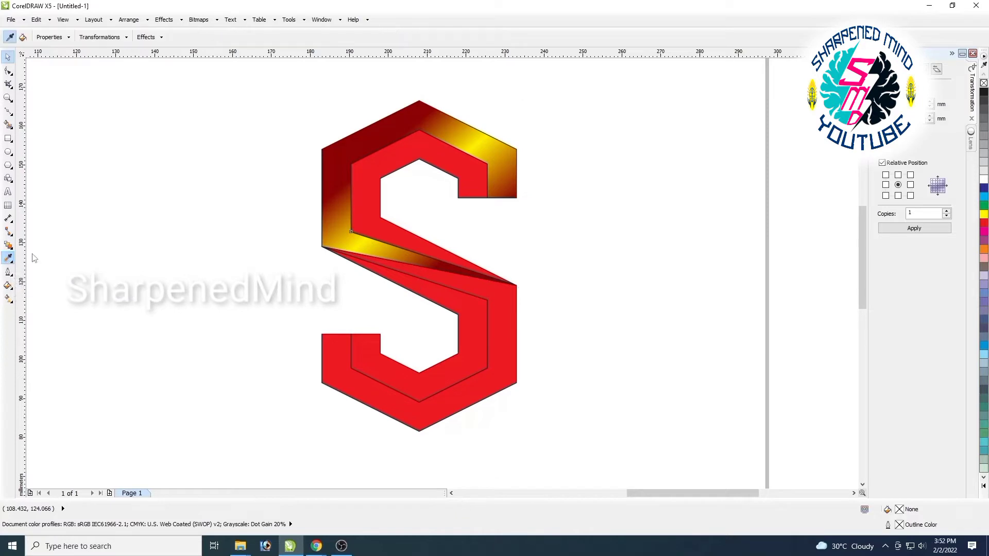
left_click(349, 239)
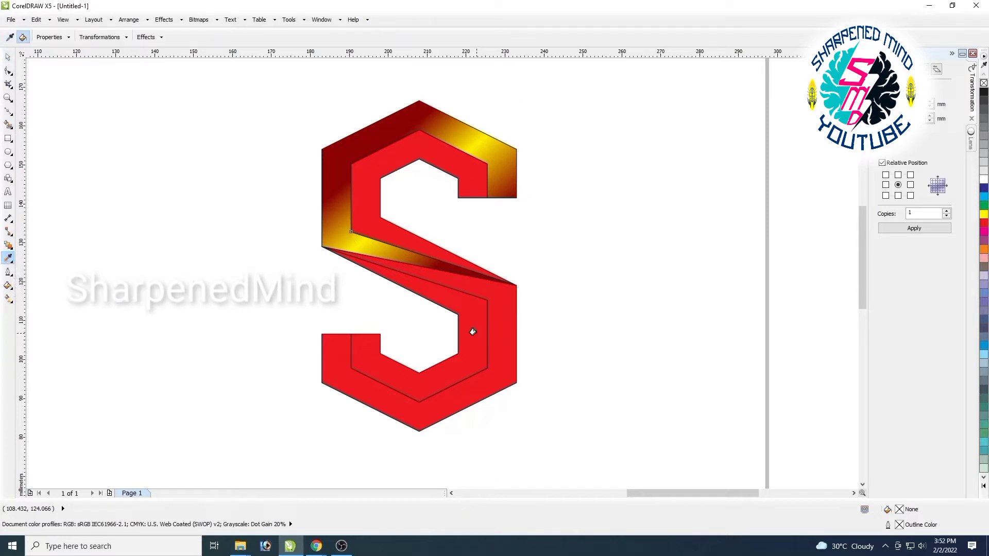
left_click(474, 332)
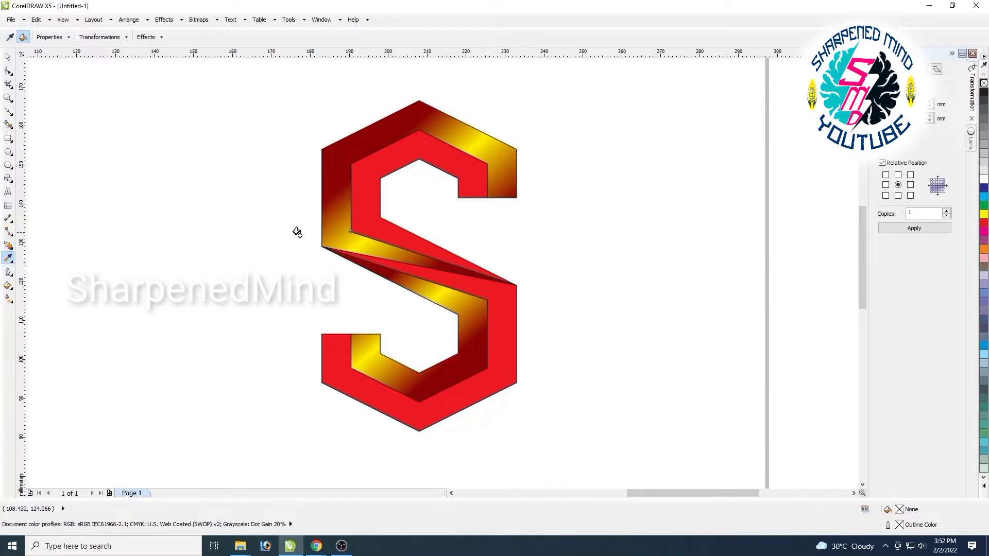
Copy the lower inner band's gradient to the upper inner band and the lower outer band with the Attributes Eyedropper.
left_click(8, 57)
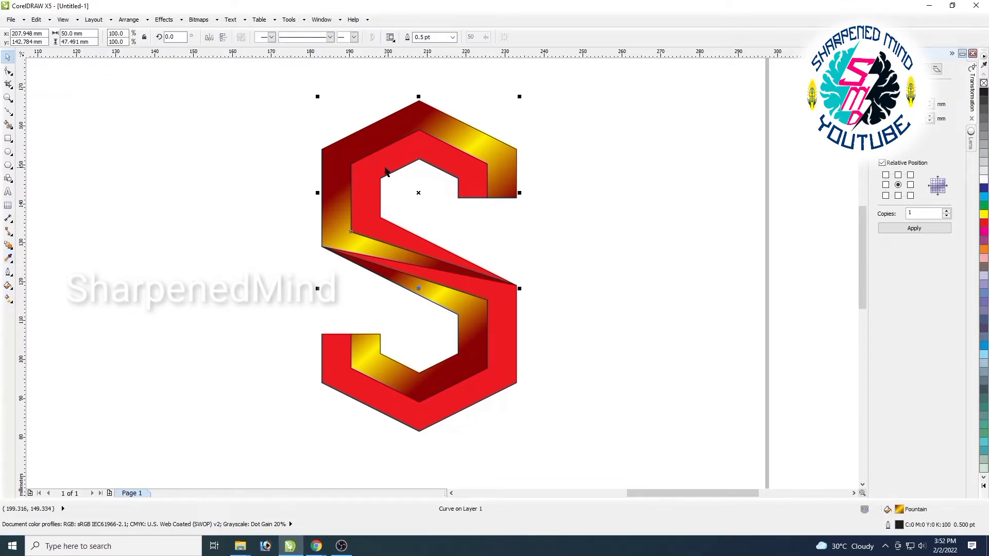
left_click(387, 172)
left_click(7, 258)
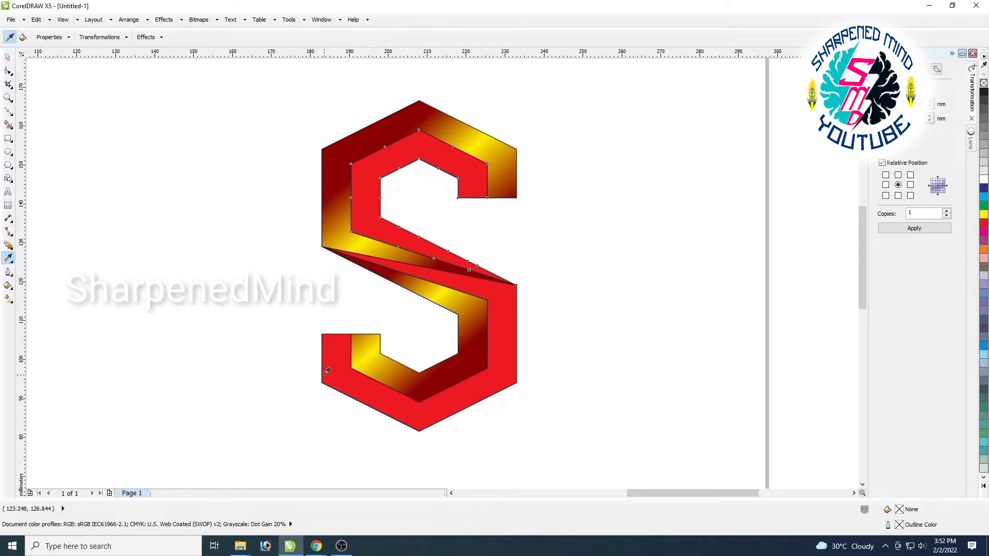
left_click(372, 360)
left_click(379, 163)
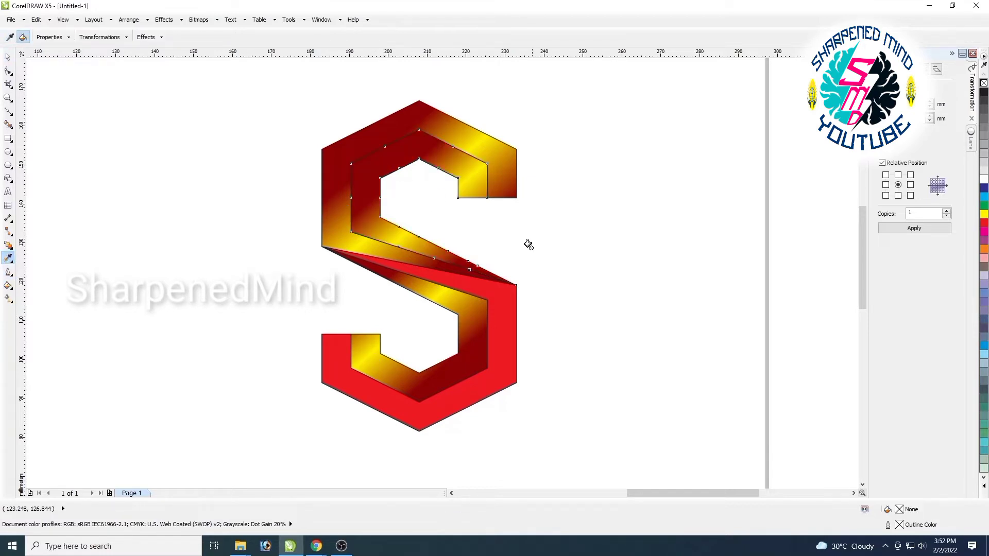
left_click(401, 412)
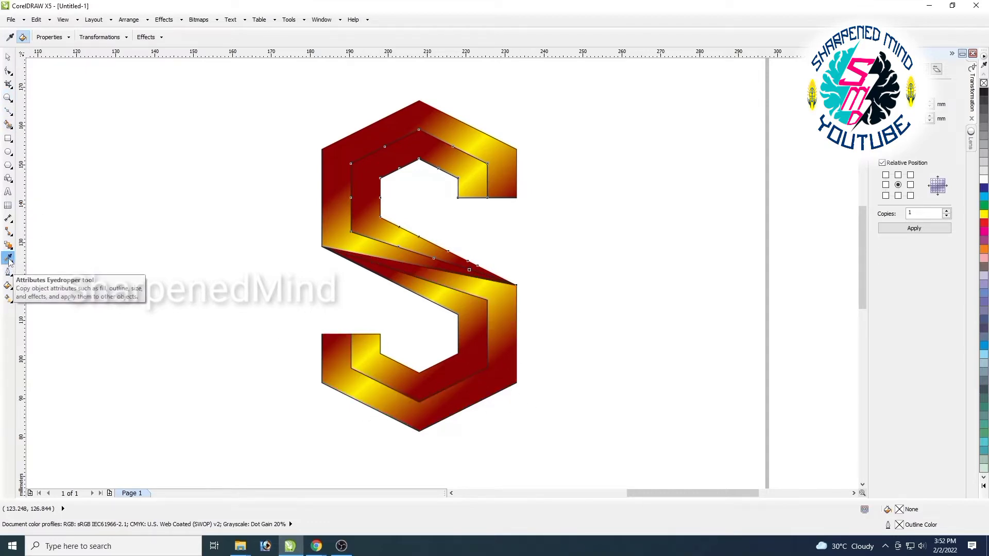
Try magenta as the start colour of the upper inner band's gradient.
left_click(8, 297)
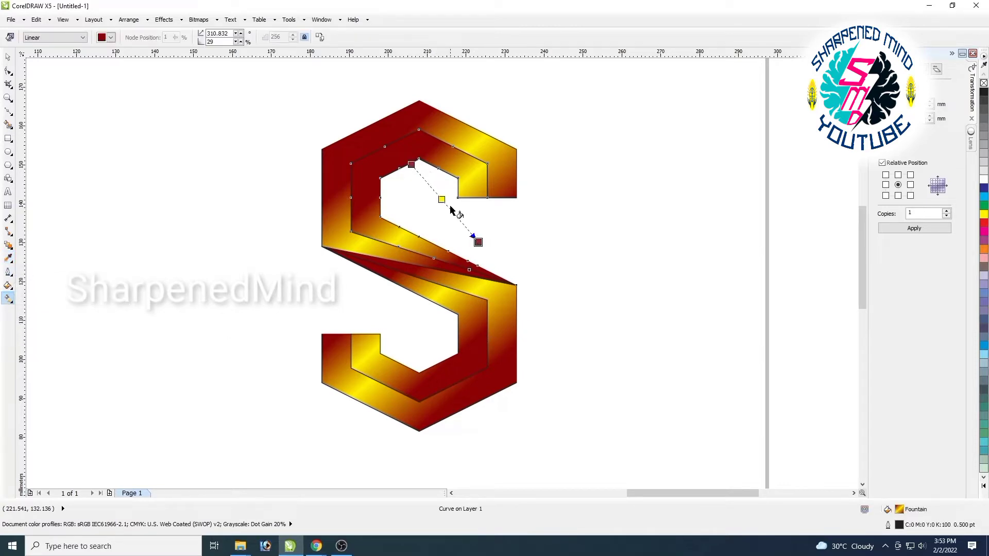
left_click(102, 38)
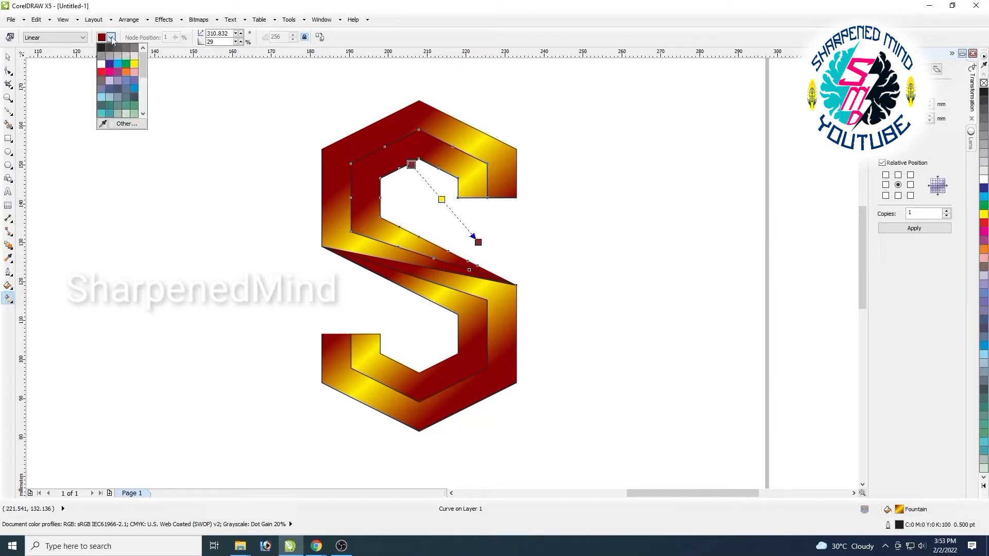
left_click(109, 72)
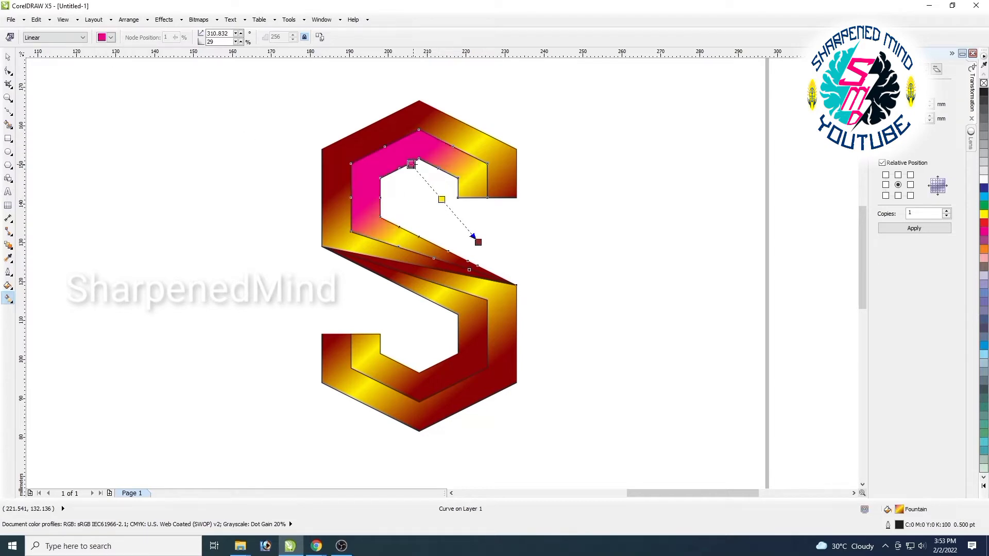
left_click(111, 37)
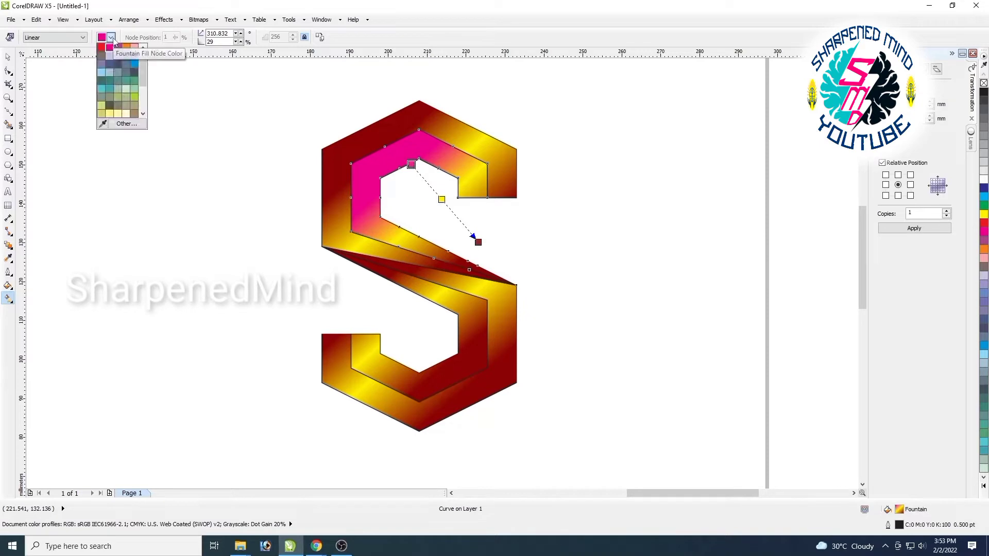
Turn the upper inner band's gradient vertical from the band's top corner to the diagonal and sample dark red for its start node.
left_click(478, 242)
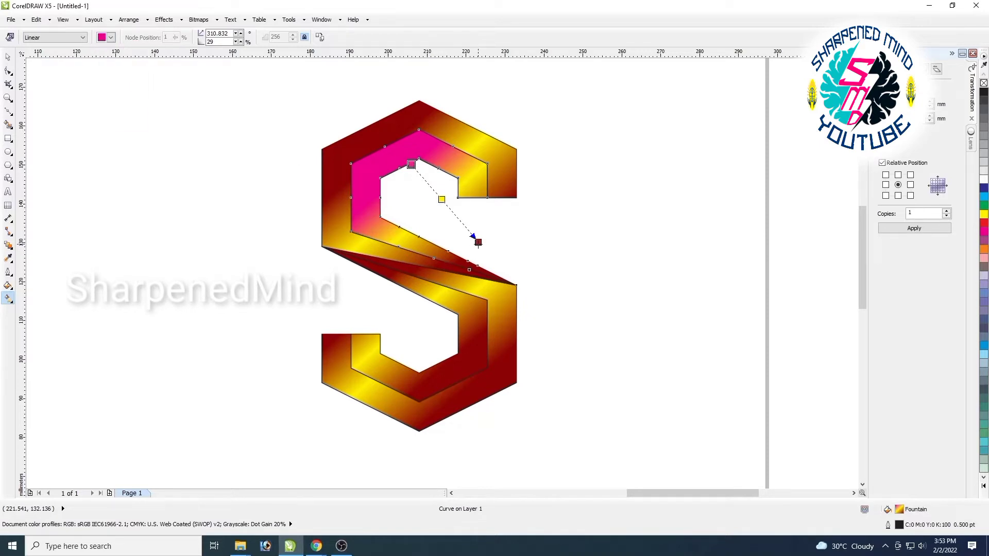
left_click_drag(479, 242, 450, 258)
left_click_drag(411, 164, 422, 136)
left_click_drag(451, 257, 421, 253)
left_click(422, 136)
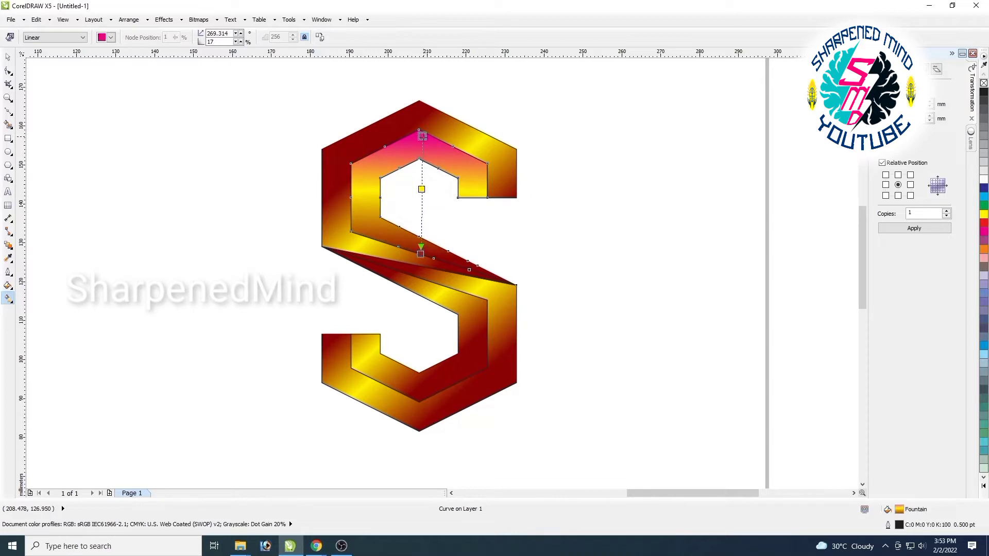
left_click(111, 38)
left_click(102, 120)
left_click(8, 56)
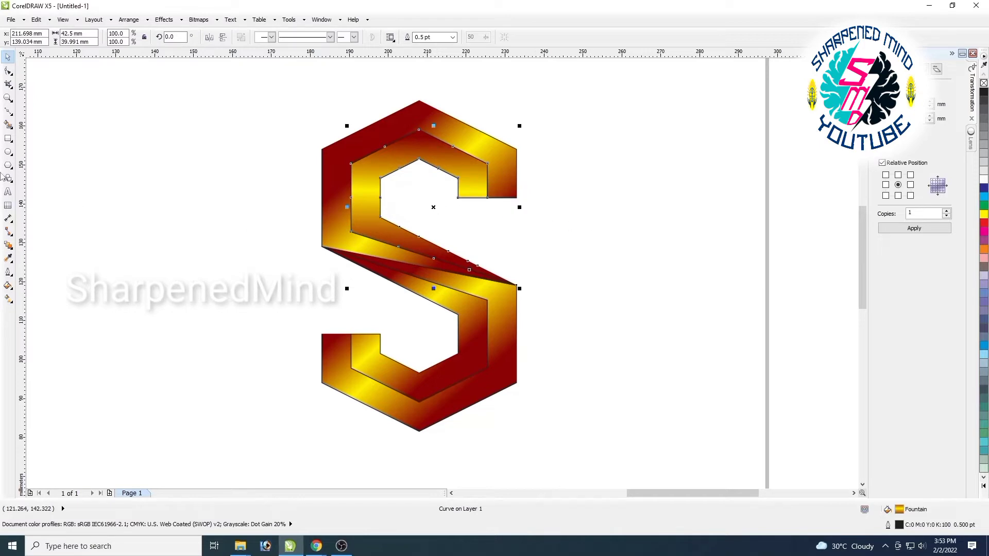
Stretch the vertical gradient from the outer band's apex to the lower opening's upper edge and move its yellow node to position 26%.
left_click(8, 299)
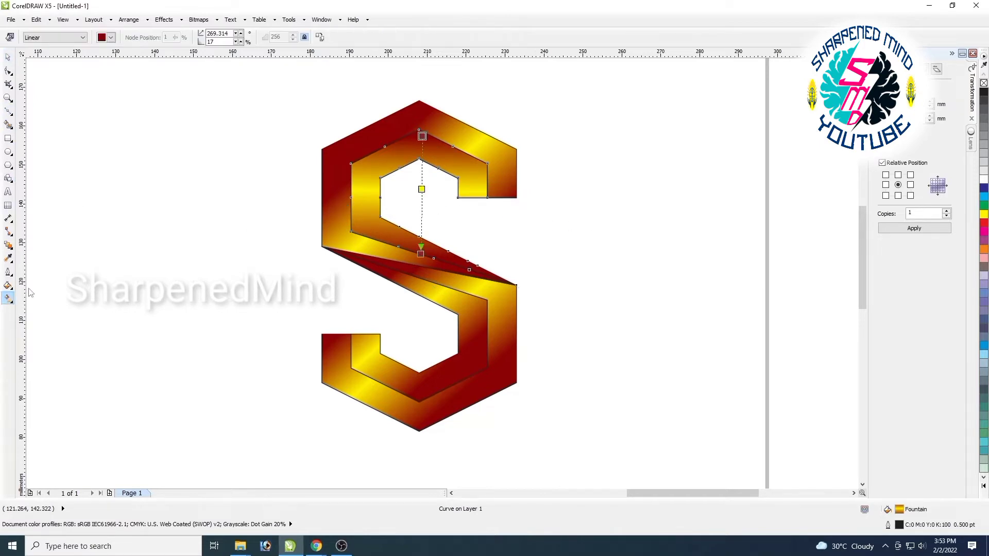
left_click_drag(422, 136, 418, 100)
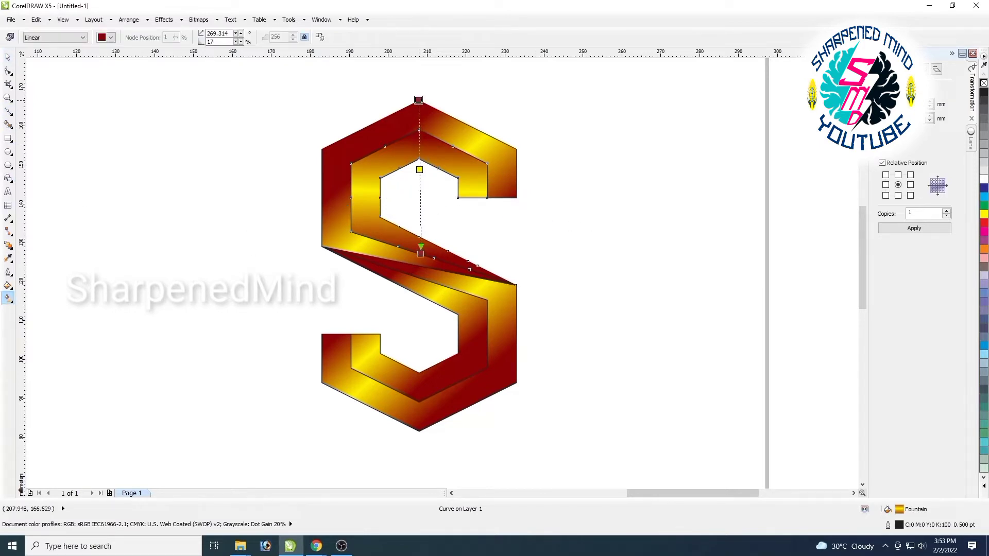
mouse_move(421, 254)
left_mouse_down()
mouse_move(419, 245)
mouse_move(418, 293)
mouse_move(431, 295)
left_mouse_up()
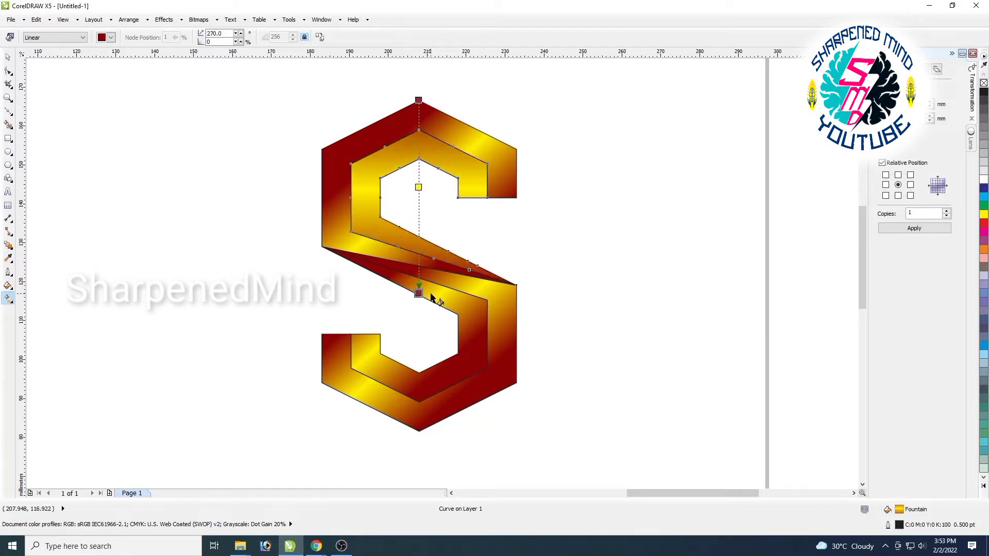
left_click_drag(419, 187, 418, 151)
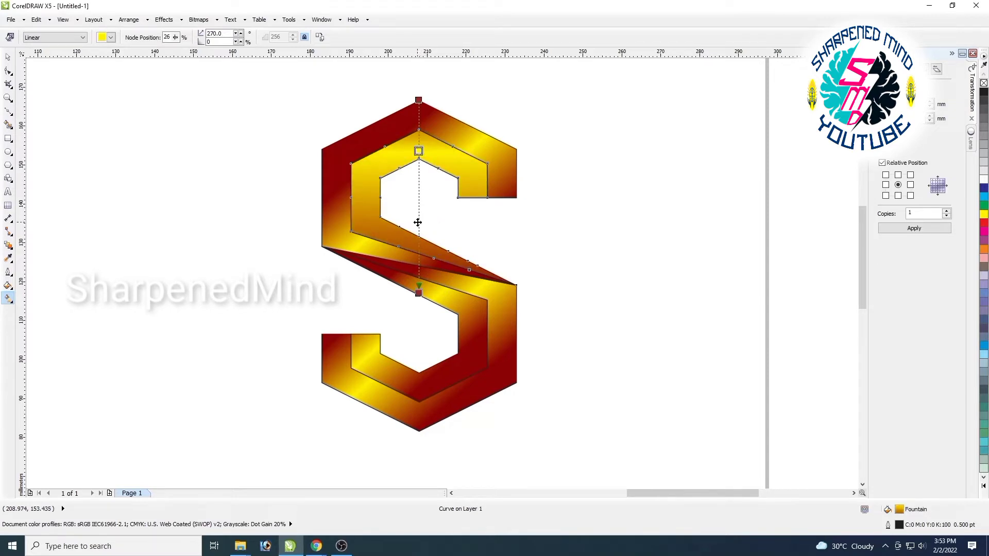
Add a white intermediate node to the upper inner band's gradient and place it at position 47%.
double_click(419, 201)
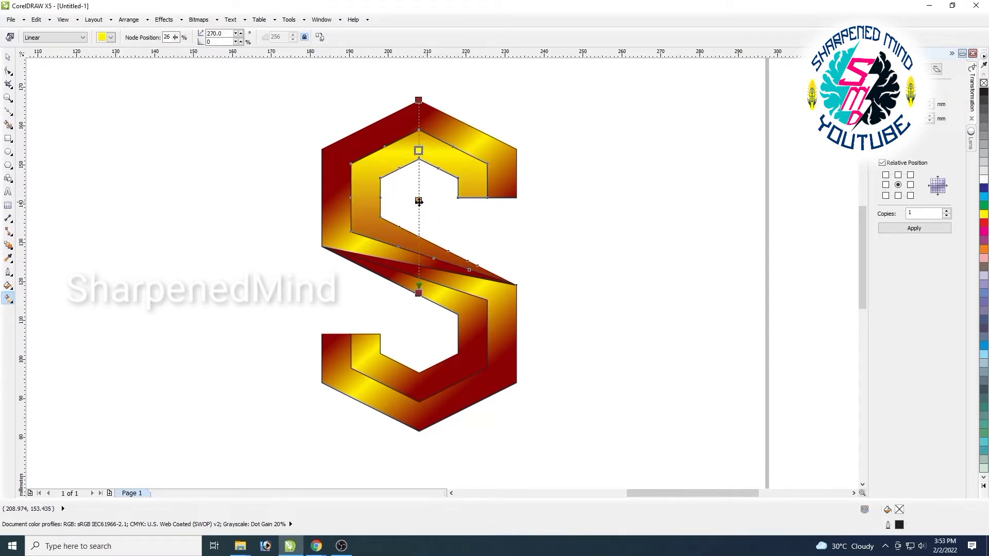
left_click(111, 37)
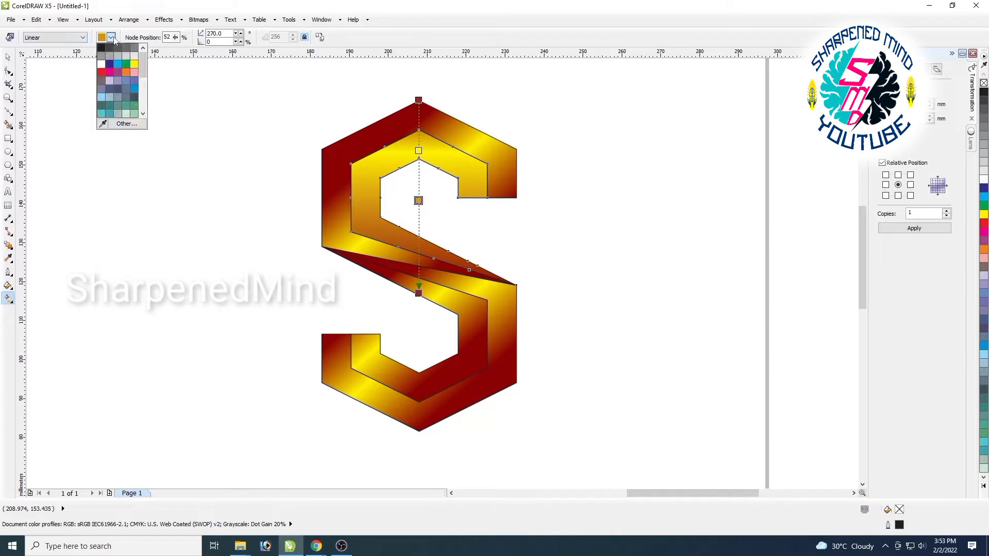
left_click(102, 64)
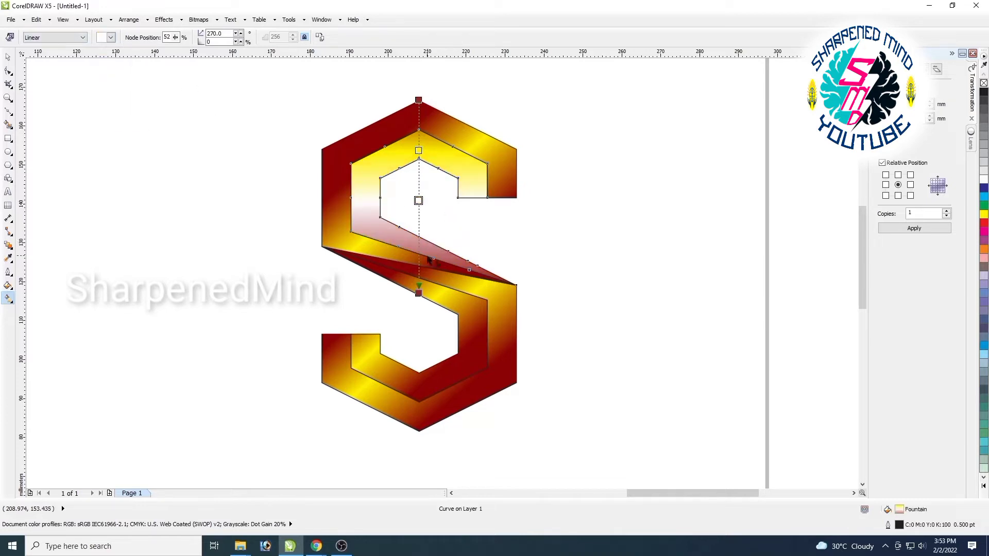
left_click_drag(418, 201, 418, 192)
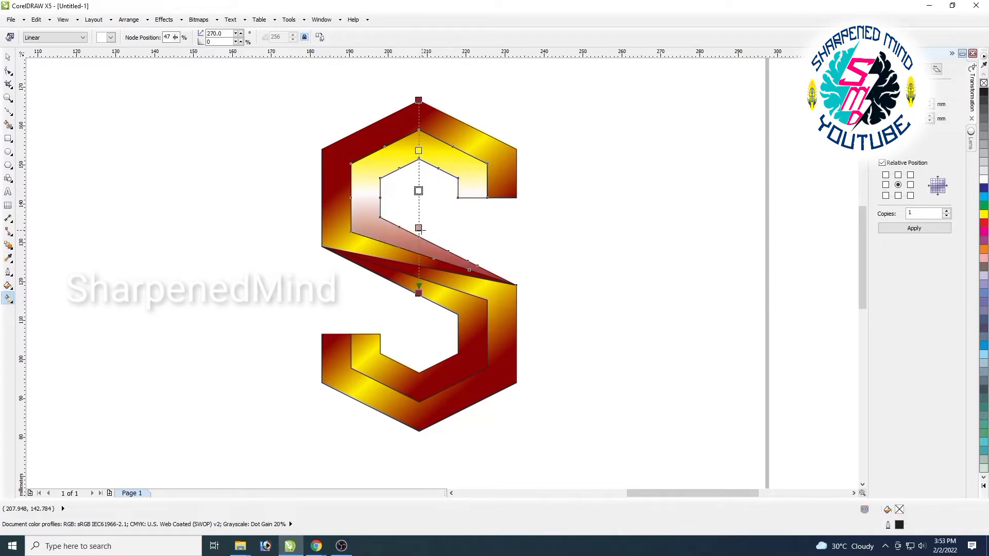
Add an intermediate gradient node at position 66% and sample the existing node's yellow for it.
double_click(418, 228)
left_click(110, 37)
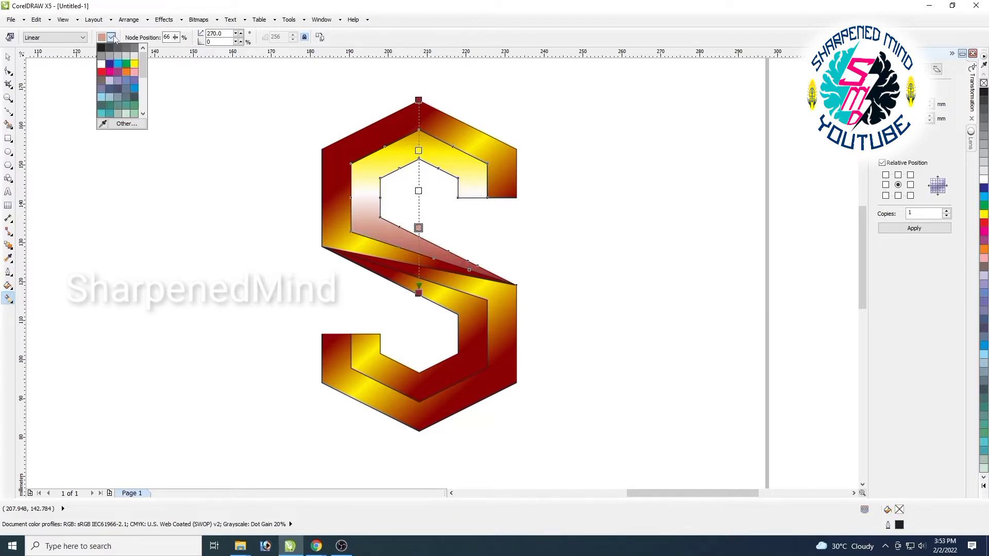
left_click(103, 125)
left_click(415, 150)
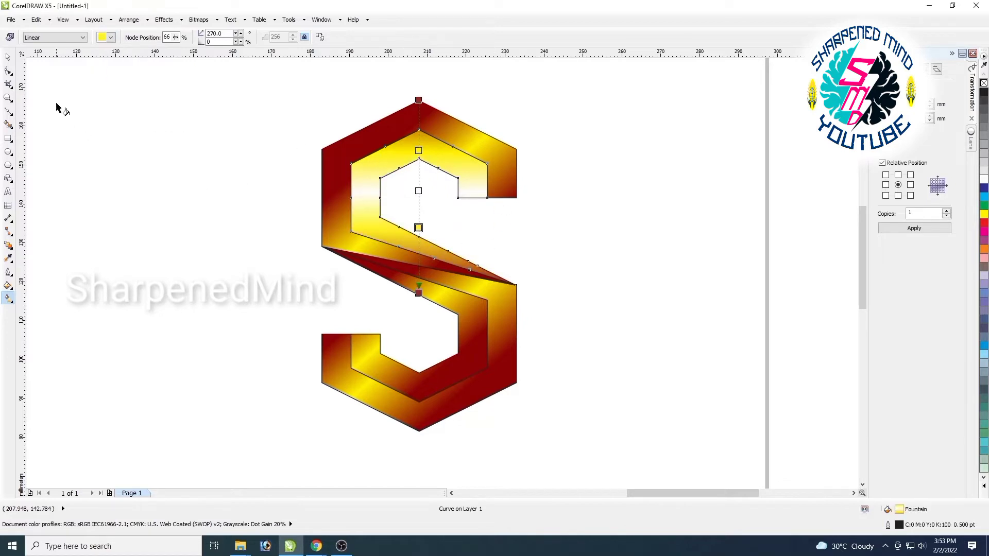
left_click(8, 57)
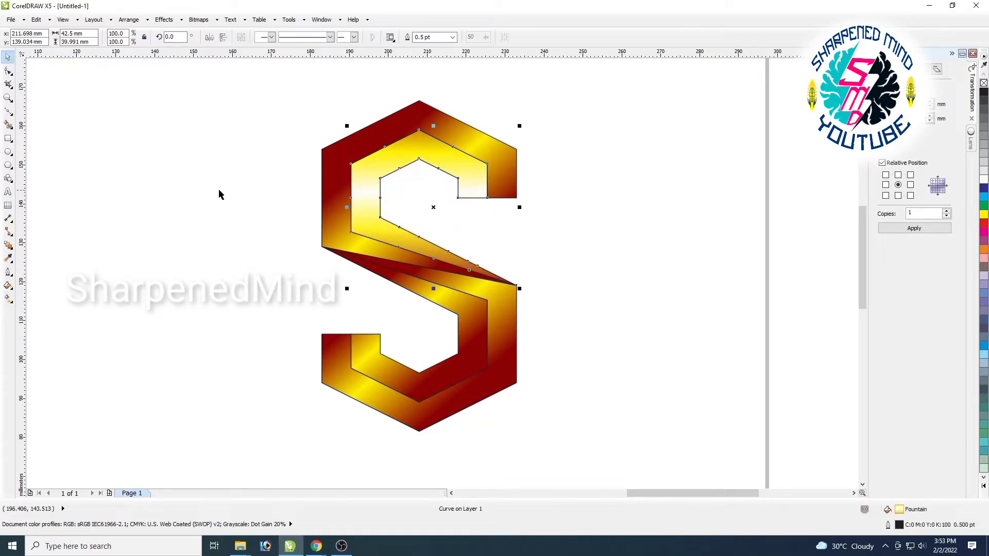
Slant the gradient diagonally so it starts on the band's upper-left side and ends near its pointed right tip.
left_click(8, 299)
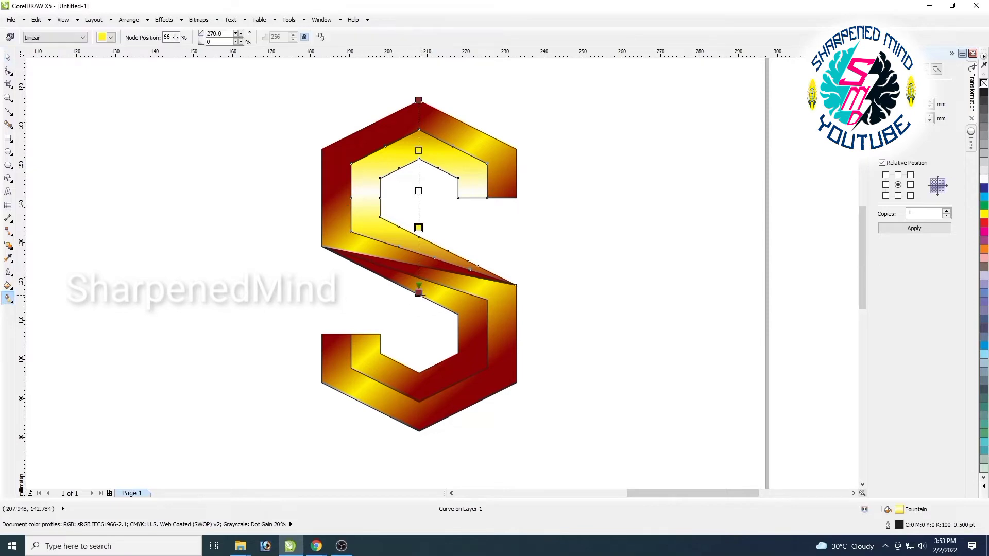
left_click_drag(462, 283, 505, 281)
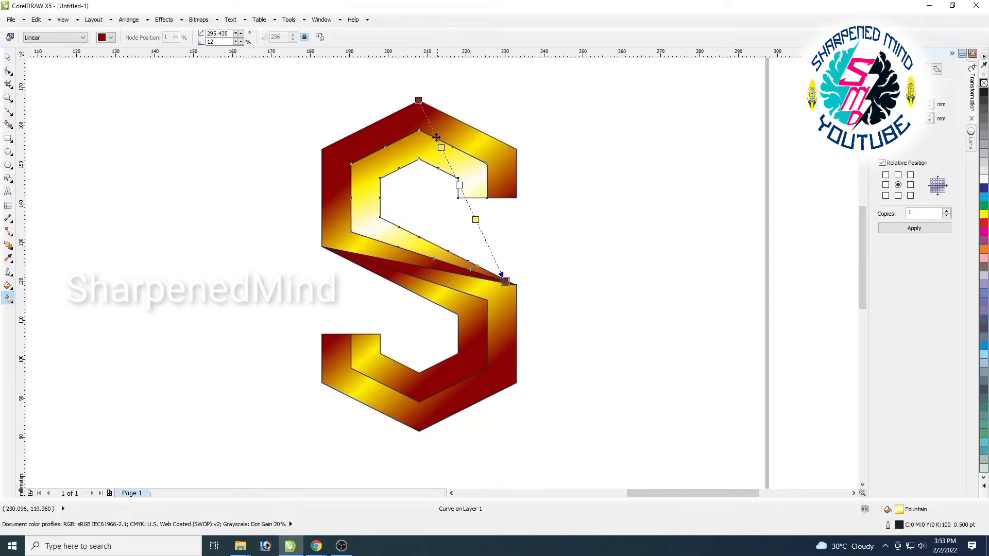
left_click_drag(418, 100, 362, 103)
left_click_drag(505, 282, 496, 275)
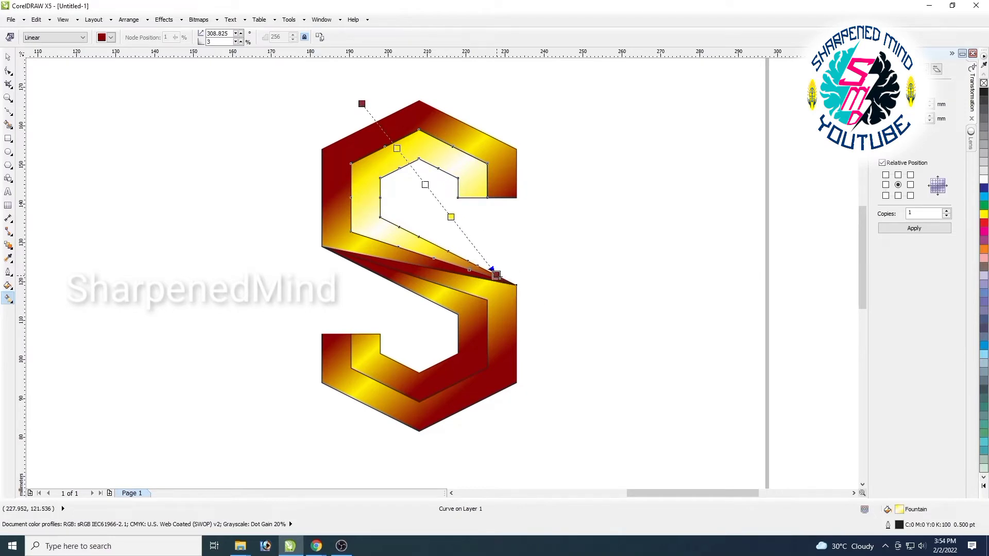
left_click_drag(362, 103, 394, 141)
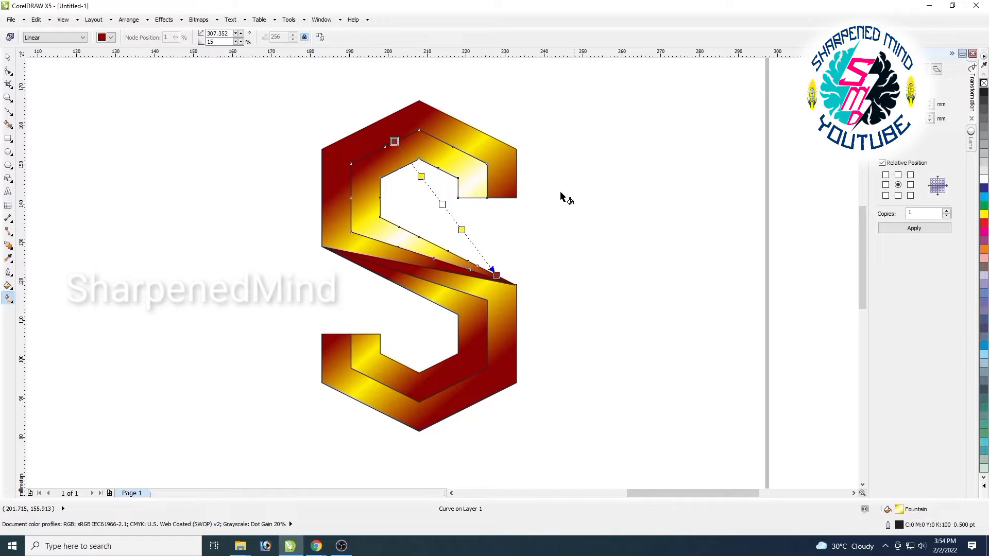
Set both the start and end nodes of the upper inner band's gradient to red.
left_click(110, 37)
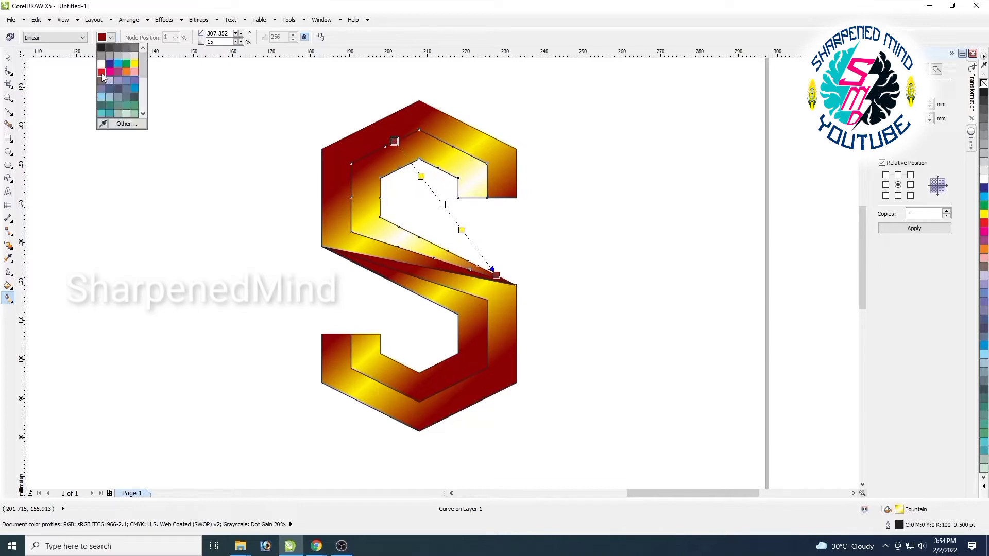
left_click(101, 72)
left_click(496, 275)
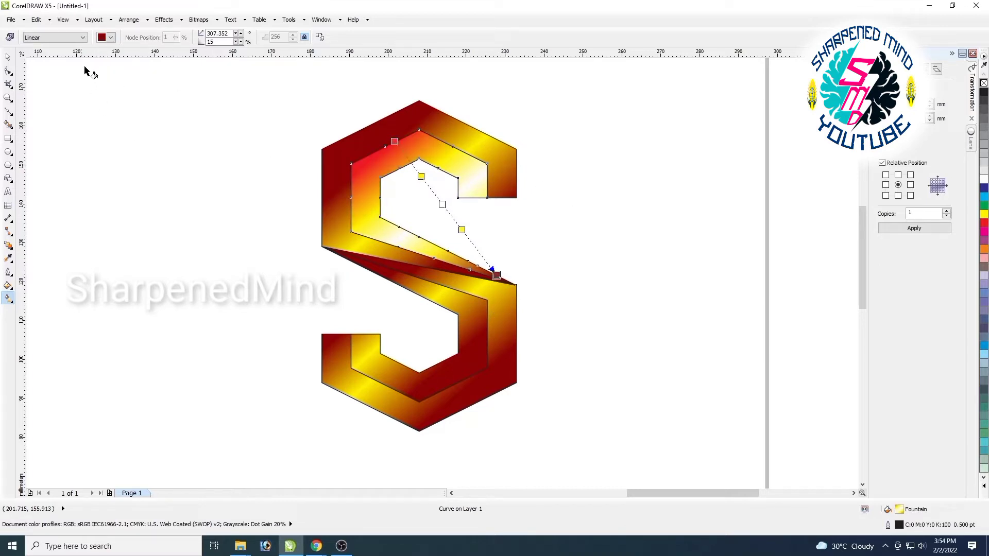
left_click(111, 37)
left_click(101, 73)
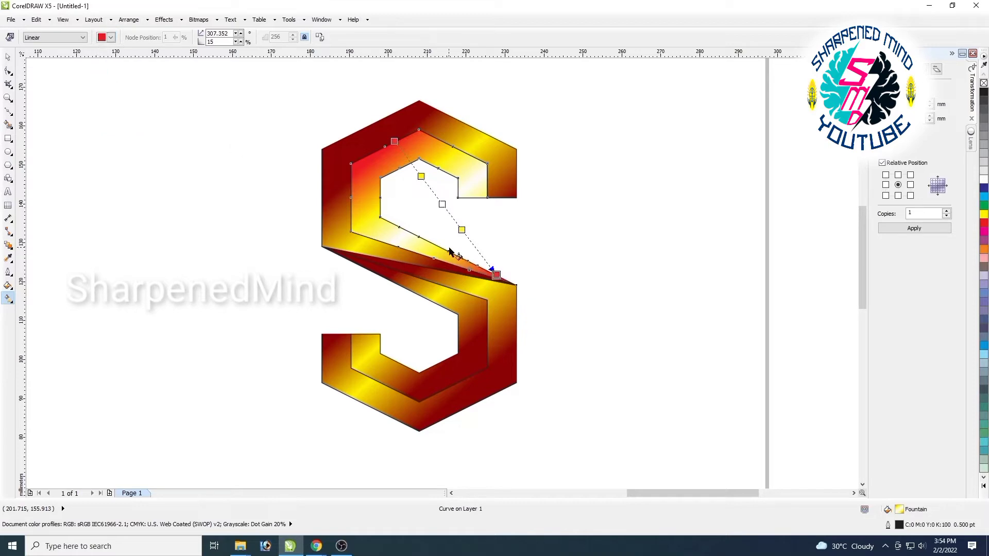
Shorten the diagonal gradient to end inside the upper opening, start it on the band's upper-left outer edge, and deselect the band.
left_click_drag(496, 275, 483, 255)
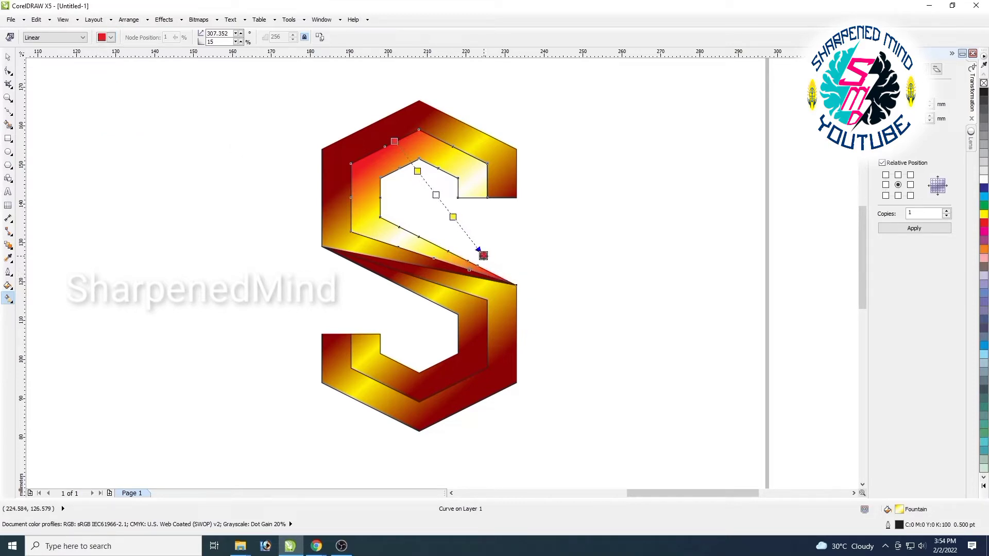
left_click_drag(394, 142, 400, 157)
left_click_drag(483, 255, 470, 242)
left_click_drag(401, 157, 384, 147)
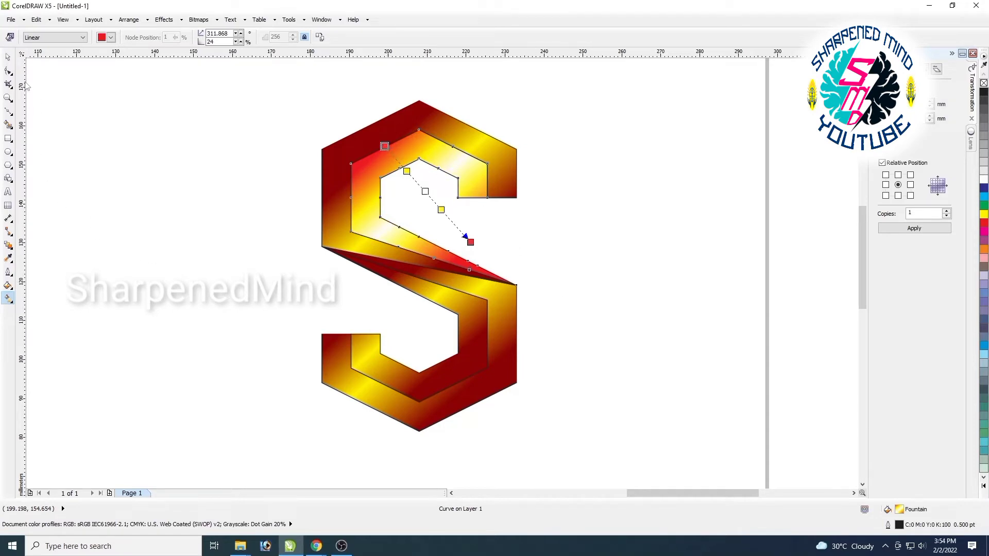
left_click(8, 57)
left_click(574, 309)
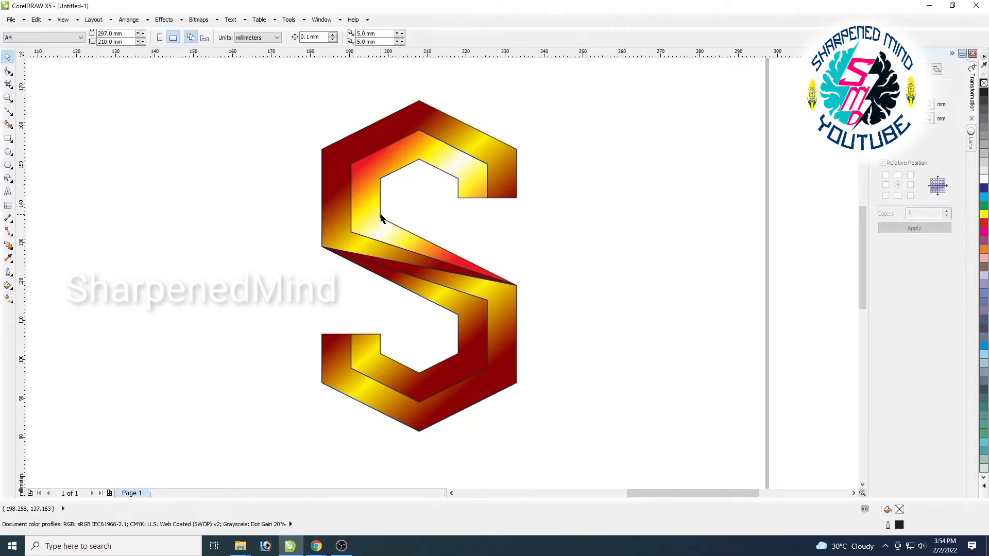
Copy the upper inner band's red, yellow and white gradient to the lower outer band with the Attributes Eyedropper.
left_click(382, 223)
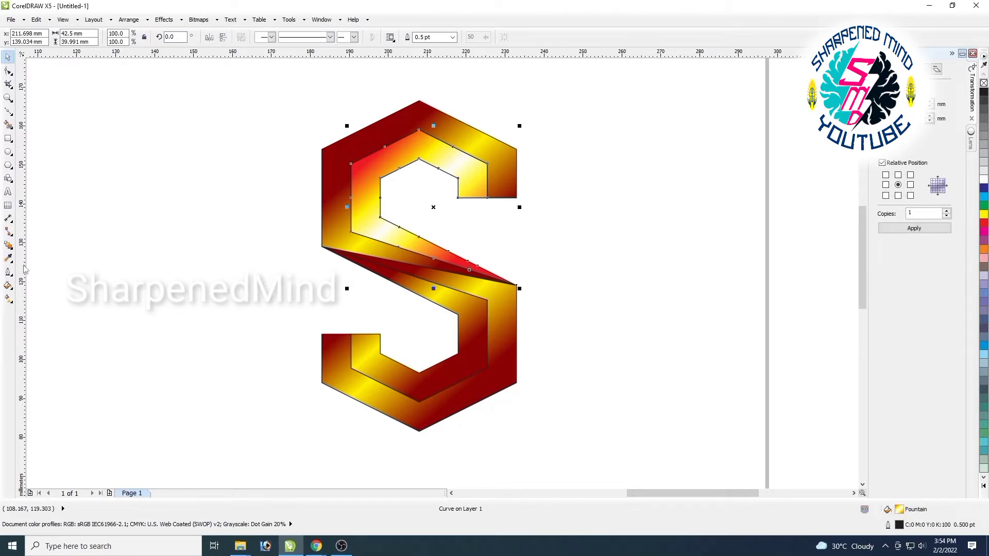
left_click(8, 258)
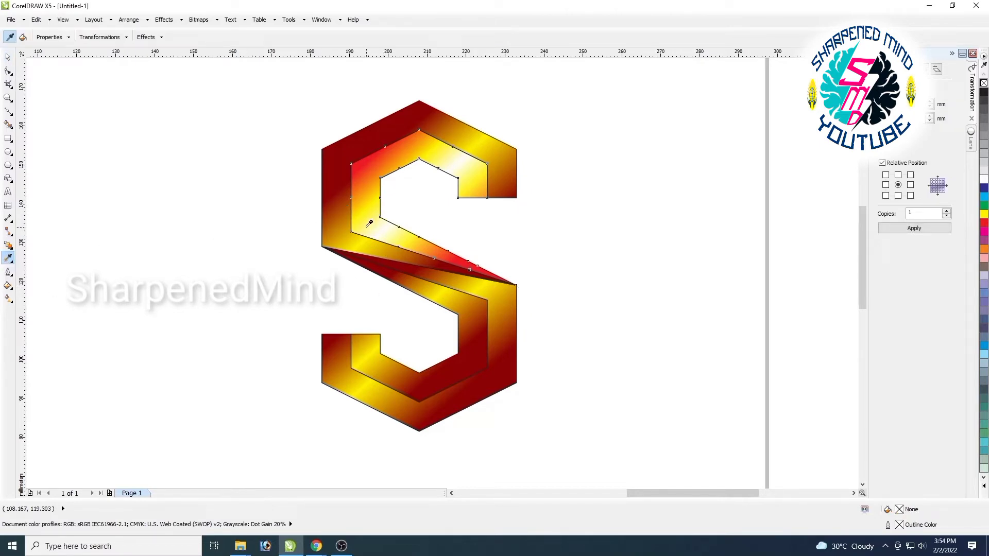
left_click(370, 223)
left_click(503, 316)
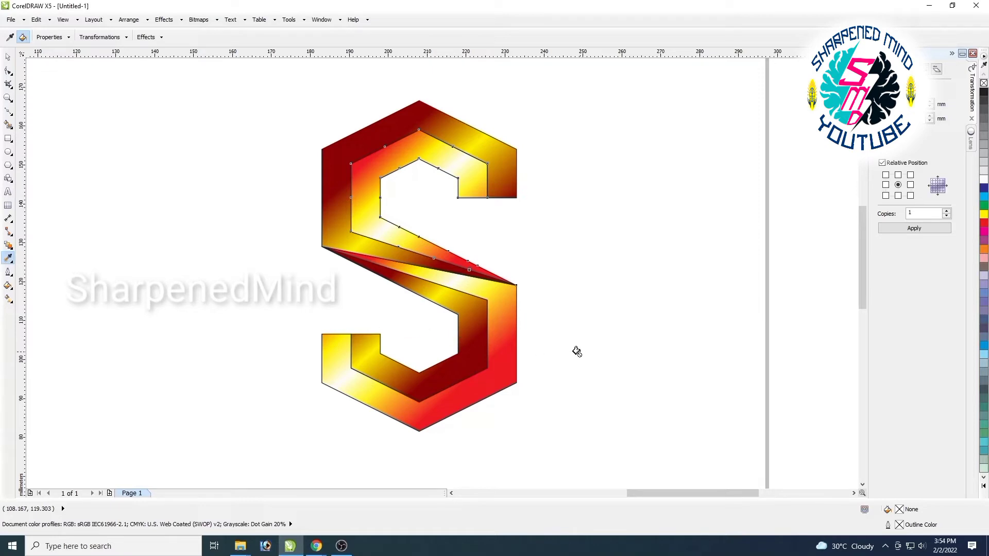
Redirect the lower outer band's gradient to run between its lower-left corner and a point beyond its upper-right corner.
left_click(10, 298)
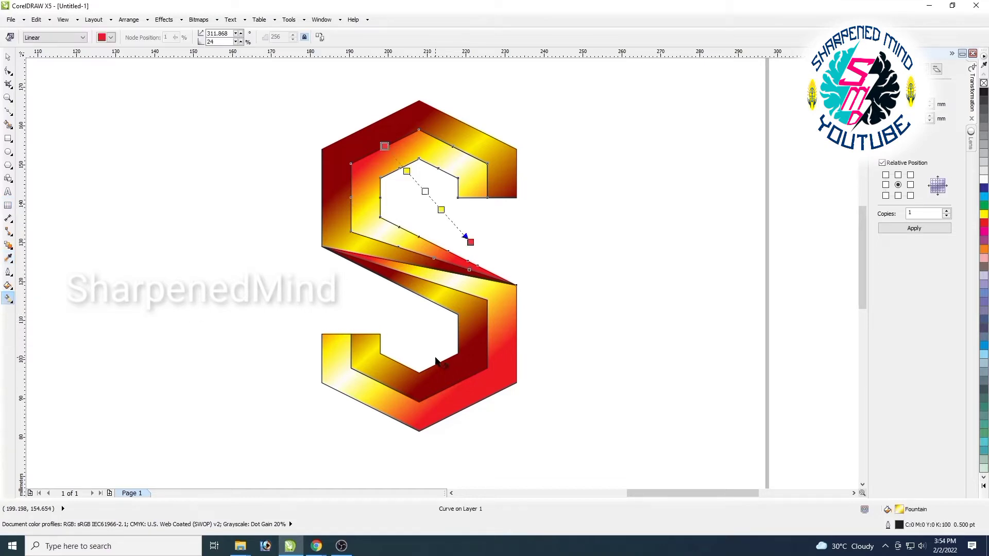
left_click(513, 373)
left_click_drag(462, 381, 364, 395)
left_click_drag(361, 266, 516, 291)
left_click_drag(355, 406, 321, 382)
left_click_drag(516, 292, 559, 261)
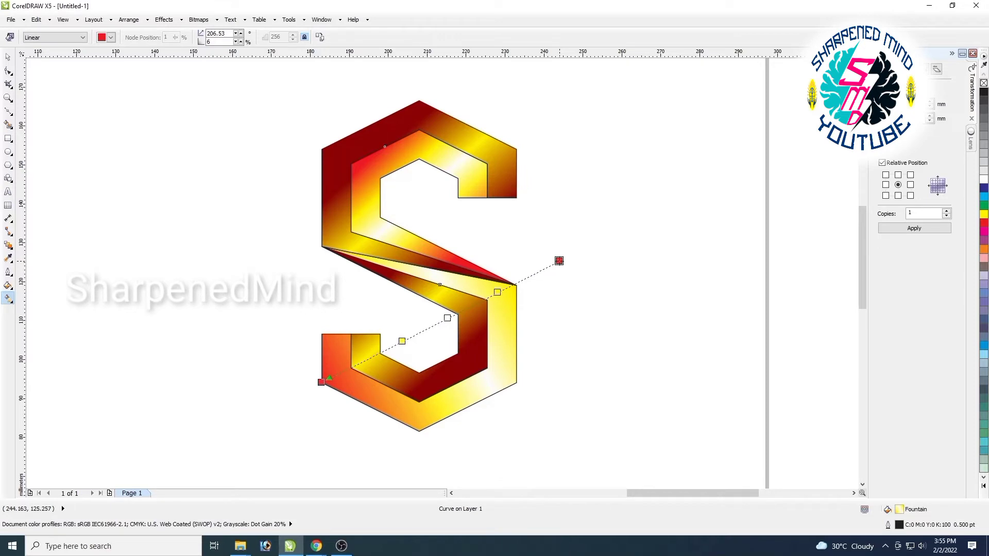
Recolour the lower outer band's gradient node nearest its upper-right end with the dark red sampled from the upper outer band.
left_click(447, 318)
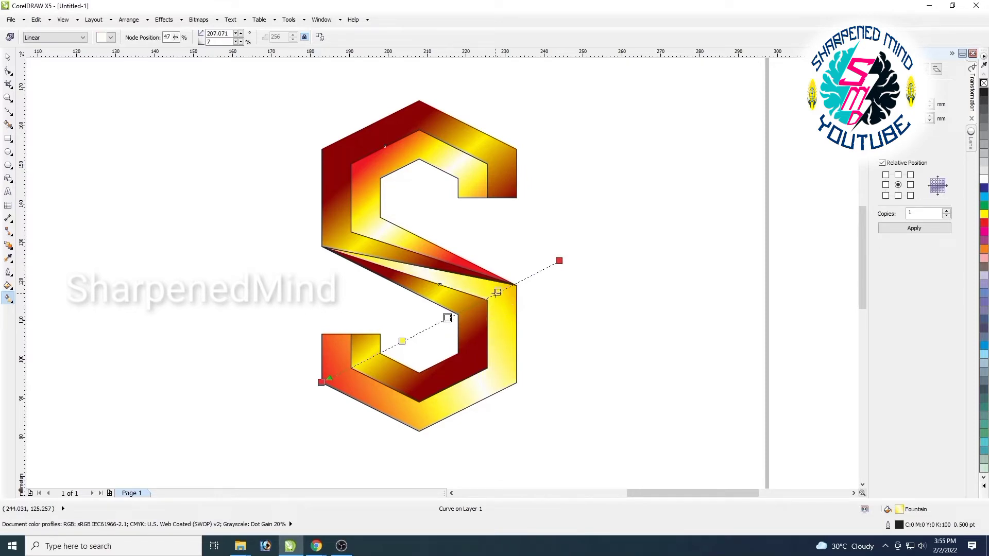
left_click(497, 292)
left_click(110, 37)
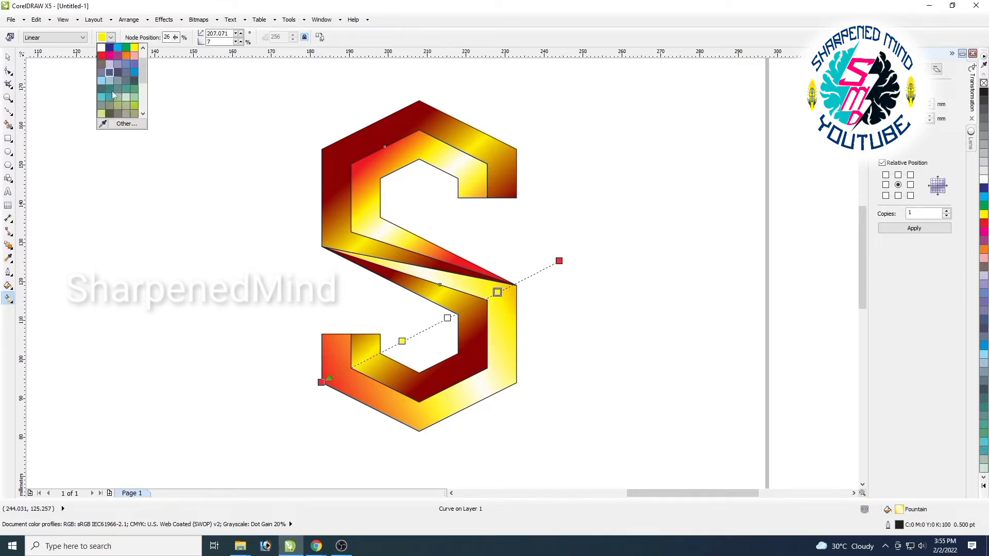
left_click(102, 124)
left_click(366, 153)
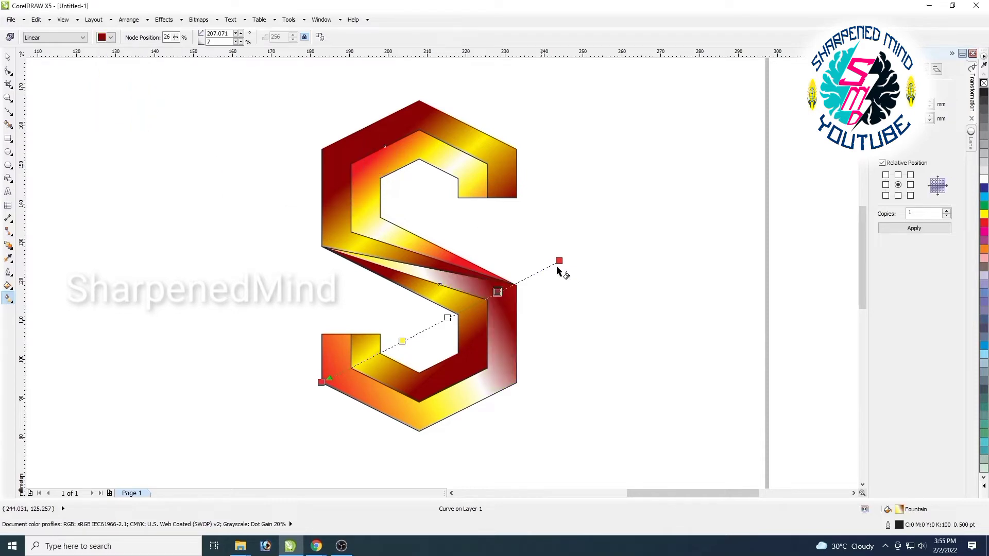
Pull the lower outer band's gradient end closer to its upper-right corner and set the gradient's middle white node to yellow.
left_click_drag(558, 261, 538, 276)
double_click(436, 326)
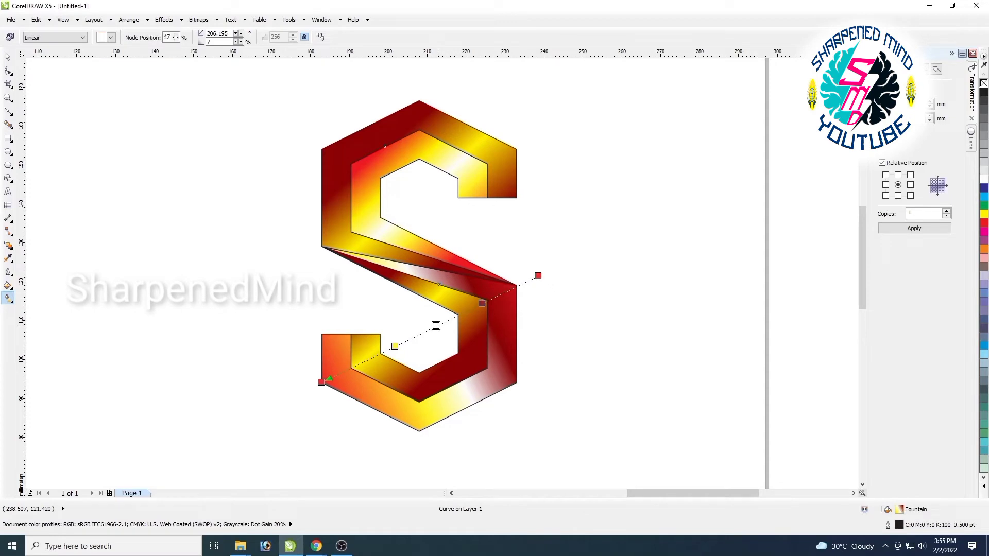
left_click(110, 38)
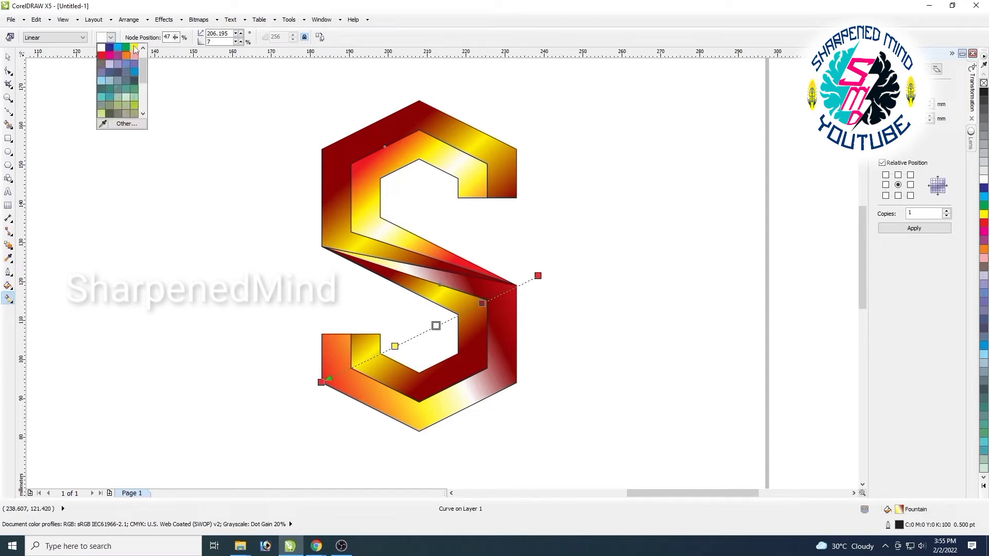
left_click(135, 48)
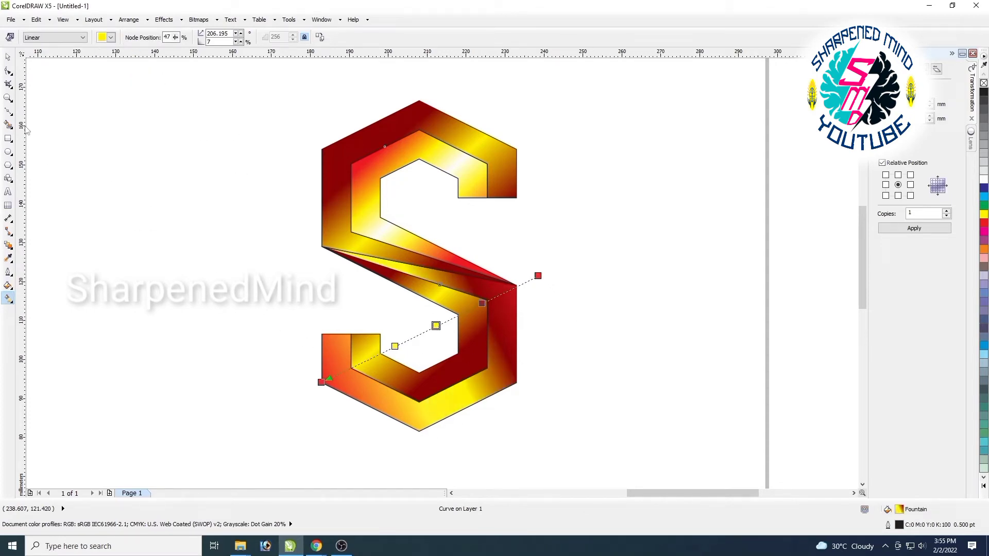
left_click(9, 57)
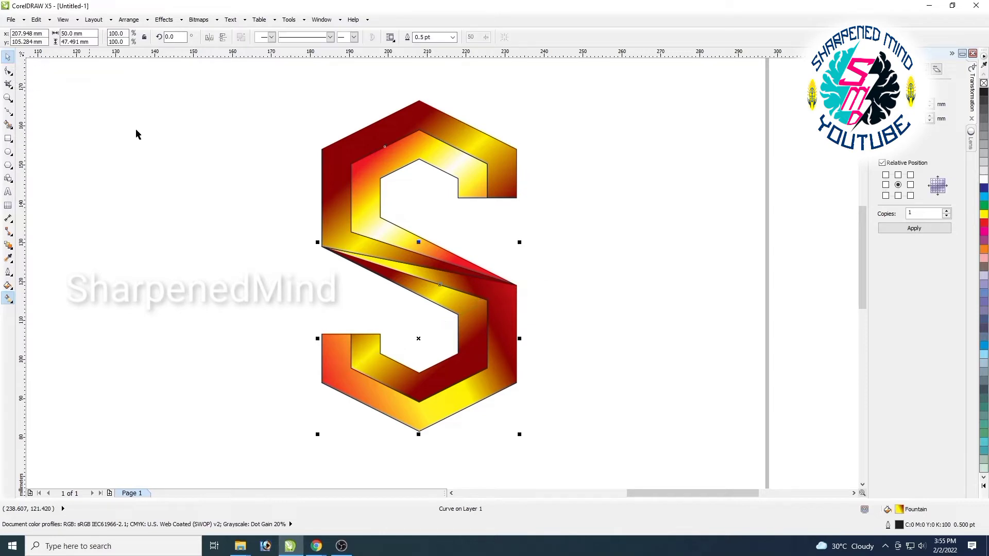
Redirect the upper inner band's gradient to run diagonally between the outer band's upper-right edge and a point below its own lower-left corner.
left_click(388, 232)
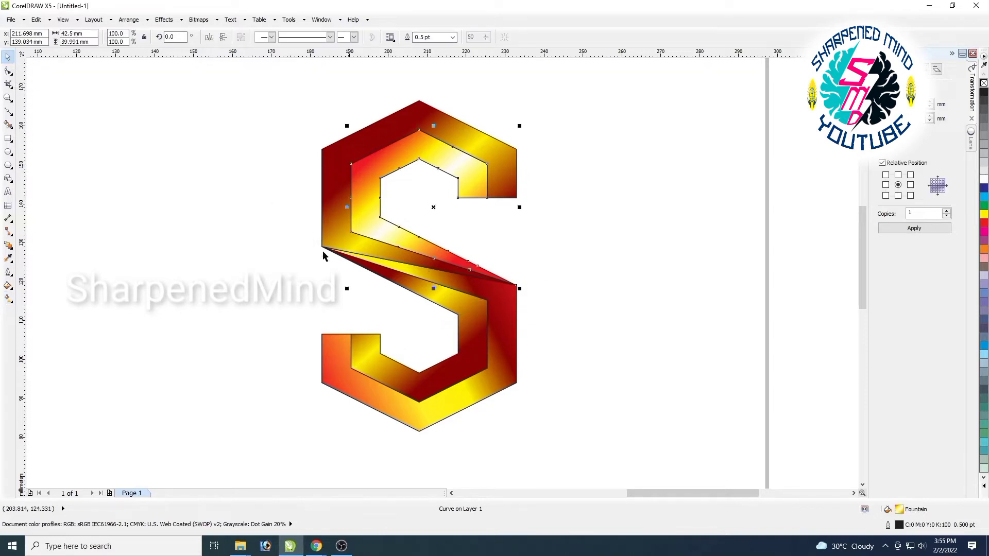
left_click(8, 298)
left_click_drag(468, 244, 344, 254)
left_click_drag(385, 146, 488, 140)
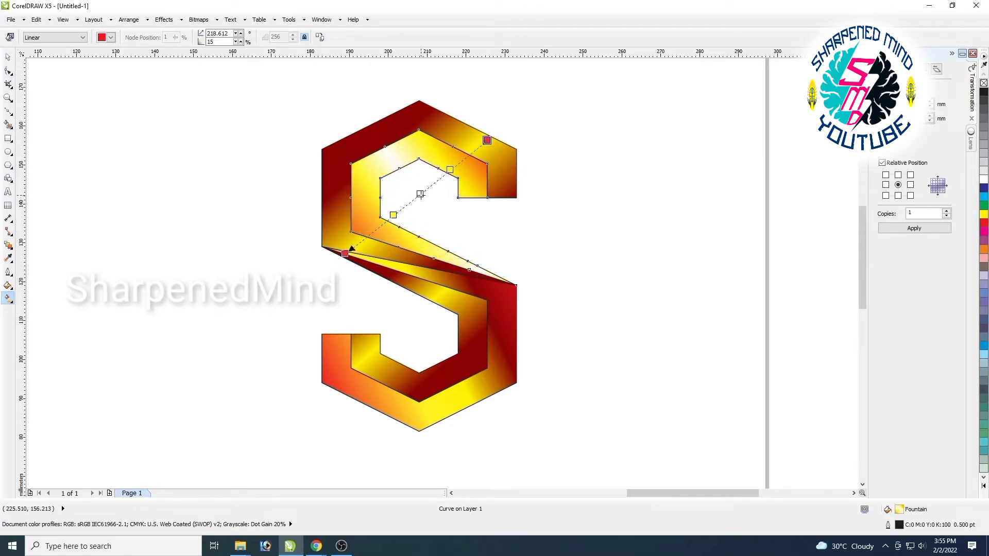
Set the middle white node of the upper inner band's gradient to yellow.
left_click(420, 194)
left_click(110, 38)
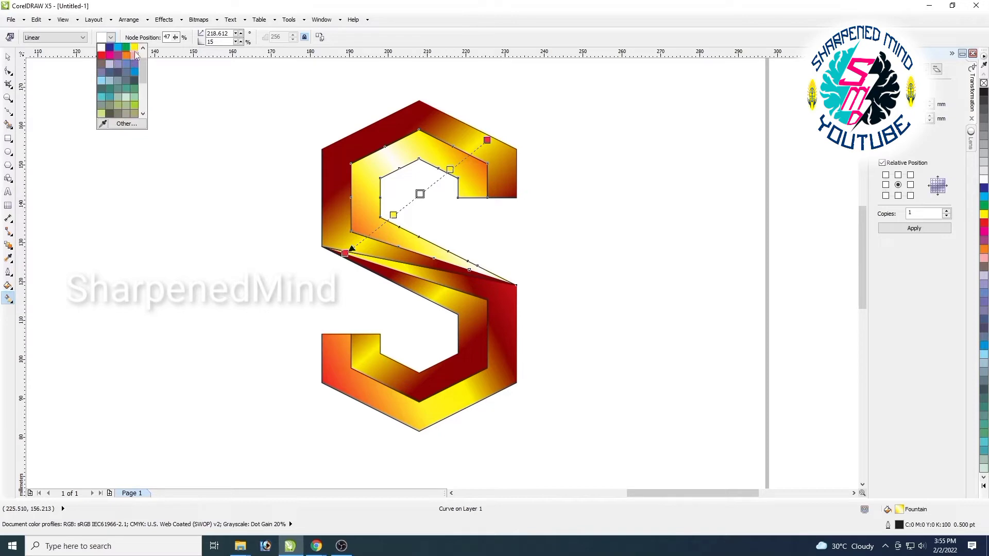
left_click(137, 55)
Shorten the upper inner band's diagonal gradient by adjusting both ends closer to the band, and deselect the band.
left_click_drag(345, 254, 374, 239)
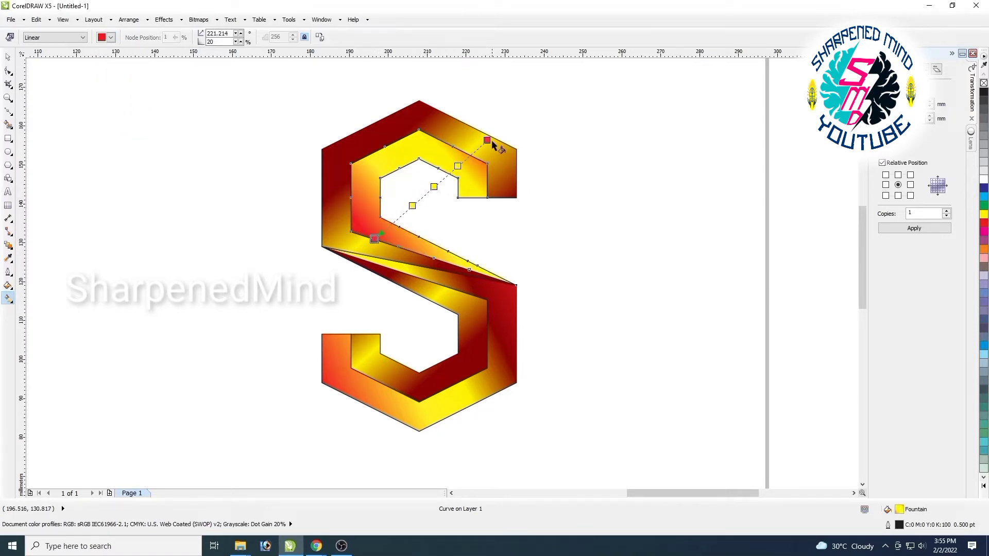
mouse_move(487, 139)
left_mouse_down()
mouse_move(485, 156)
mouse_move(474, 149)
left_mouse_up()
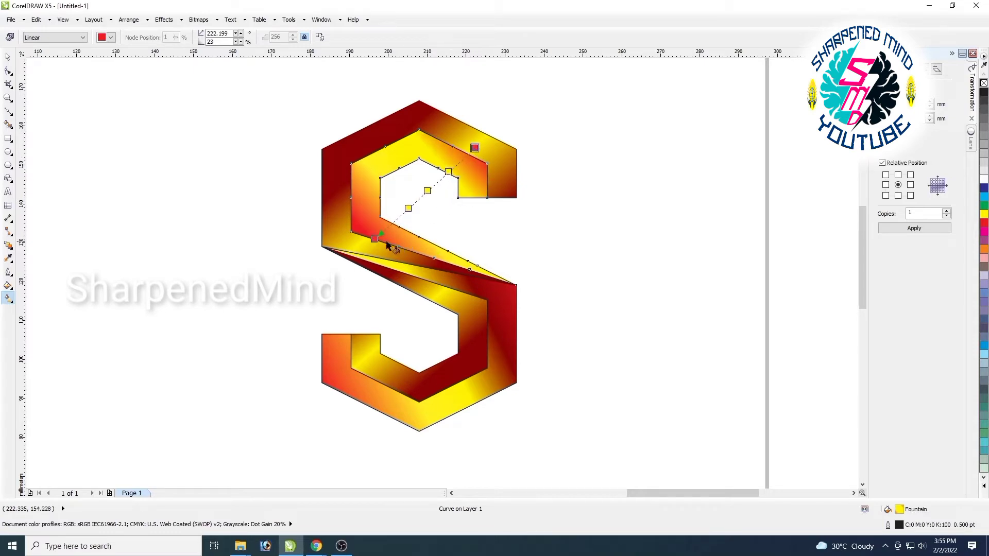
left_click_drag(380, 236, 372, 250)
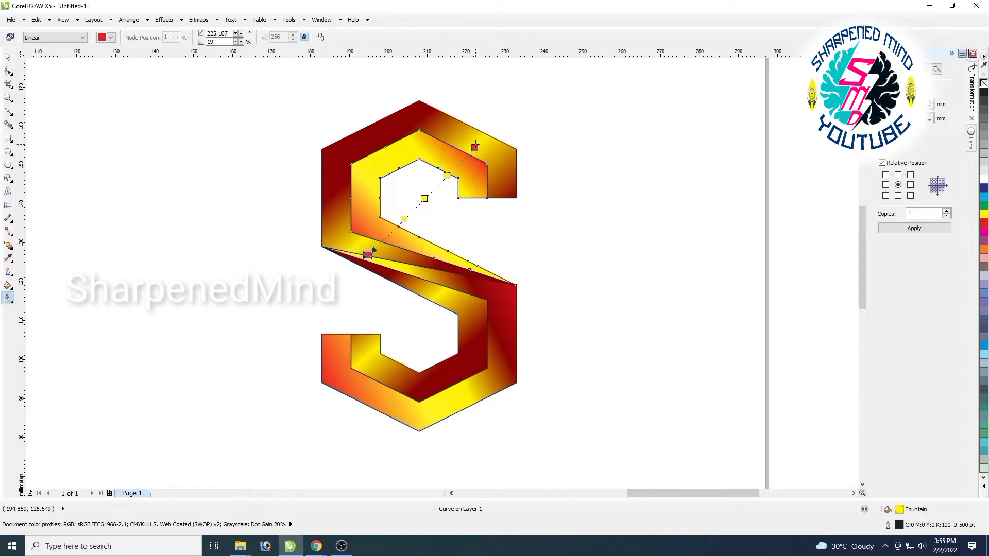
left_click_drag(473, 148, 481, 148)
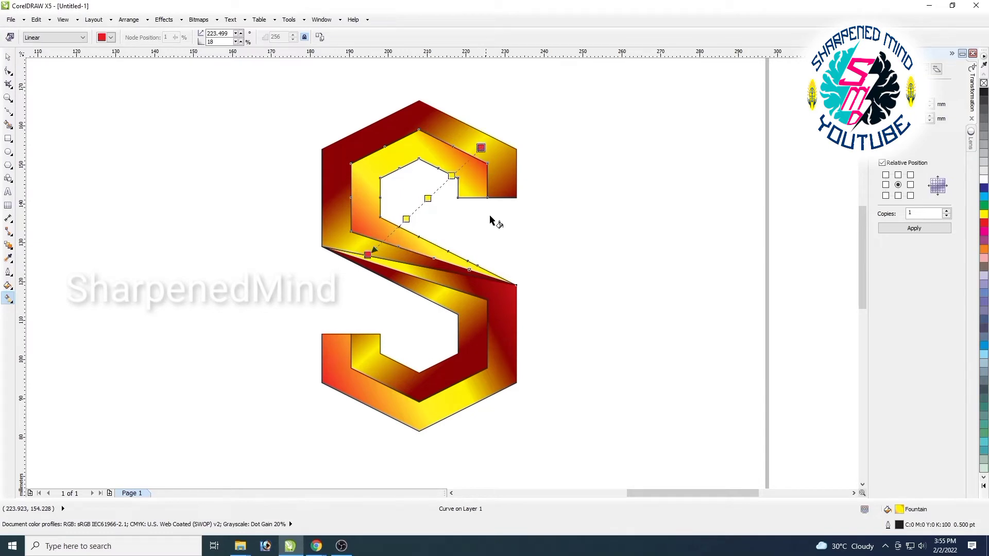
left_click(8, 56)
left_click(224, 144)
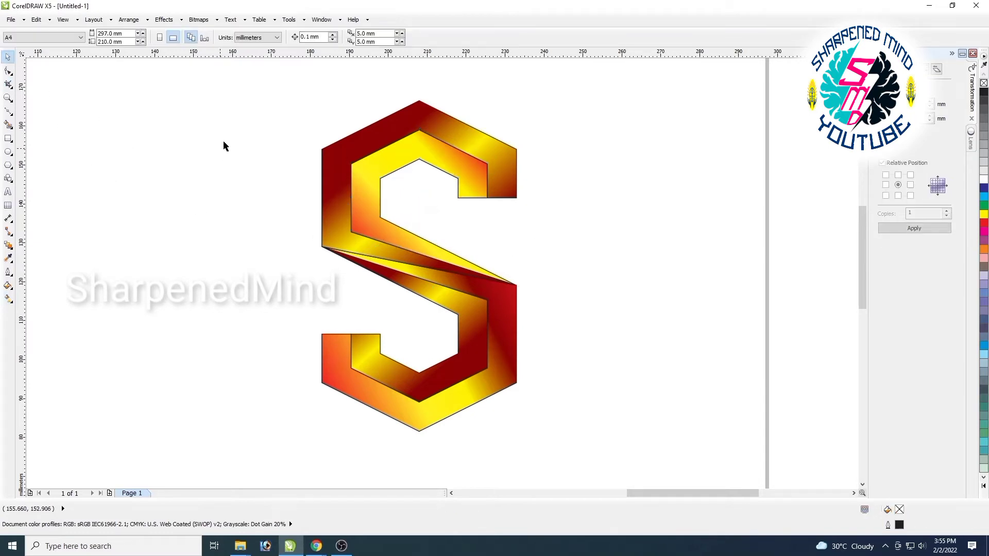
Remove the outline from all four bands of the S and deselect them.
left_click_drag(248, 86, 660, 486)
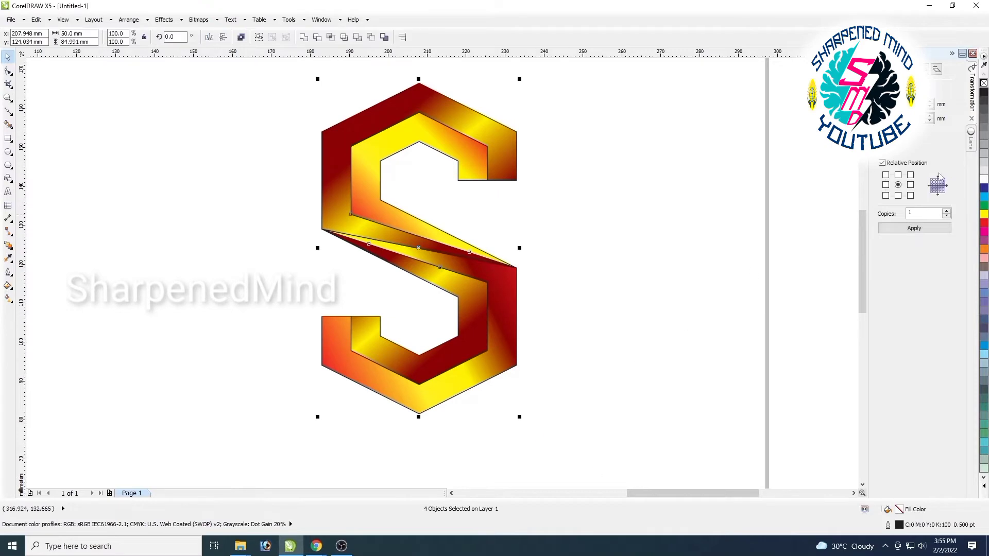
right_click(984, 83)
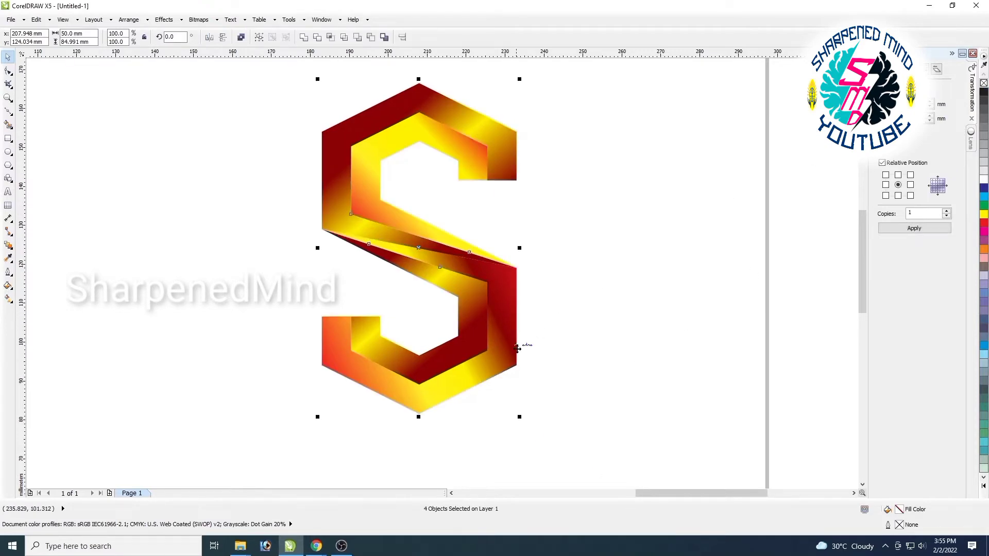
scroll(509, 359, "down", 1)
left_click(551, 338)
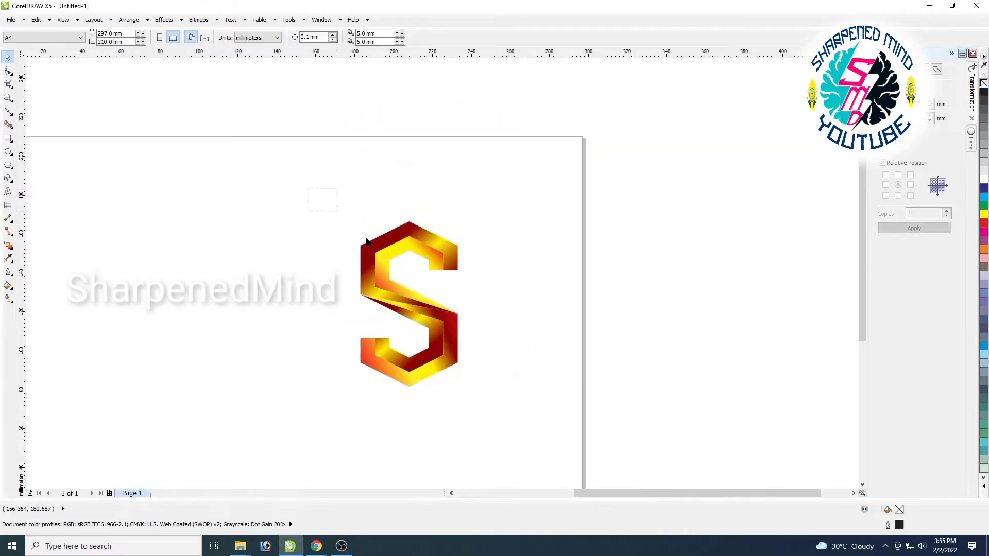
left_click_drag(367, 242, 552, 446)
scroll(320, 331, "up", 1)
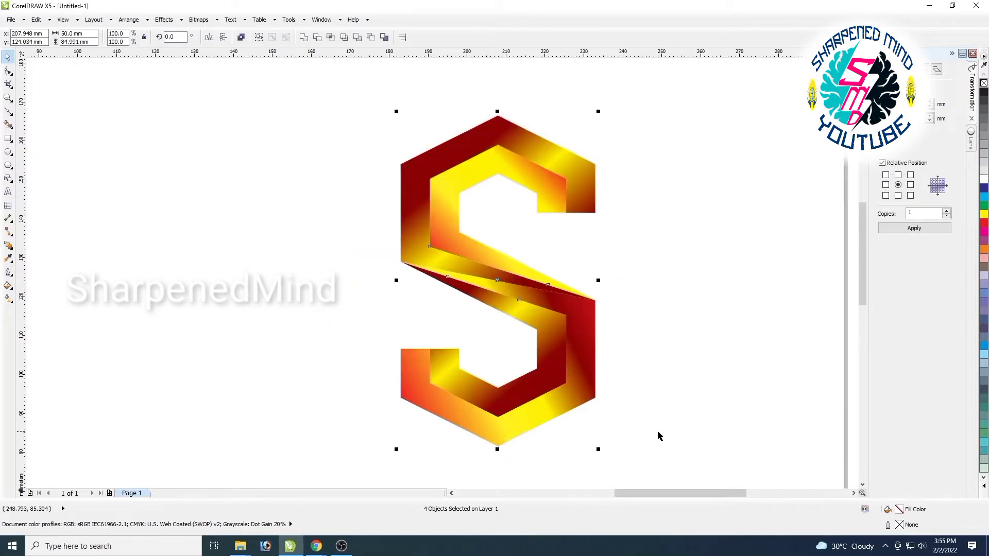
scroll(665, 435, "down", 1)
left_click(854, 493)
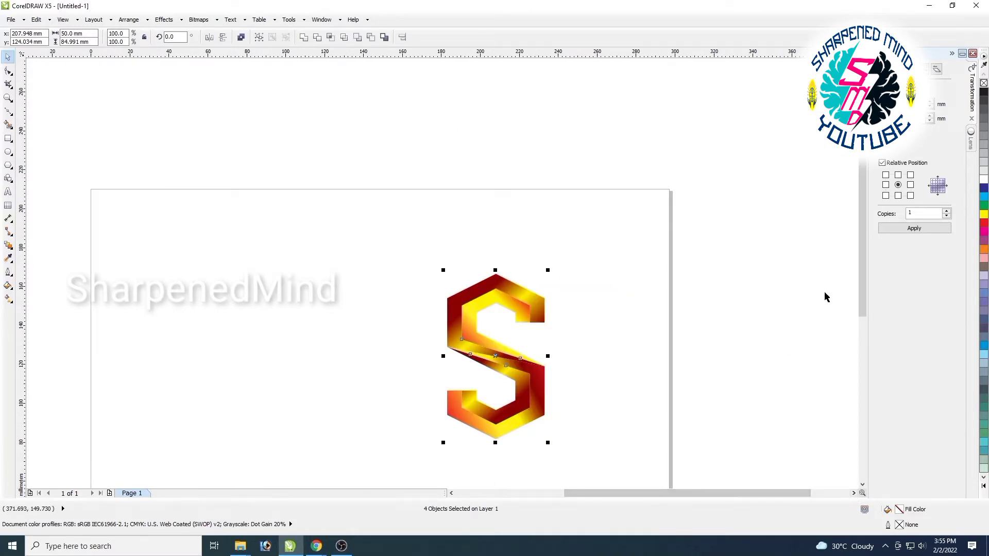
scroll(862, 299, "down", 1)
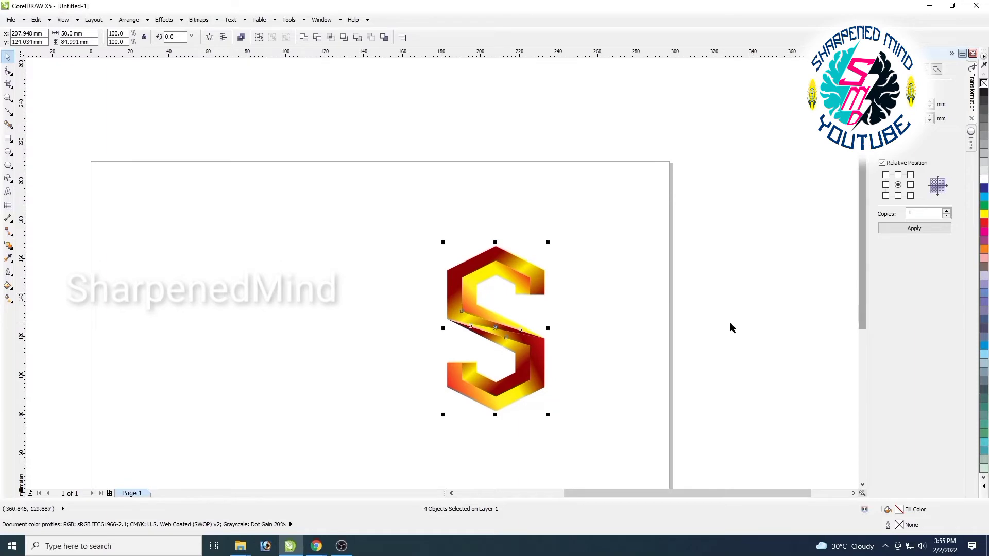
scroll(536, 342, "up", 1)
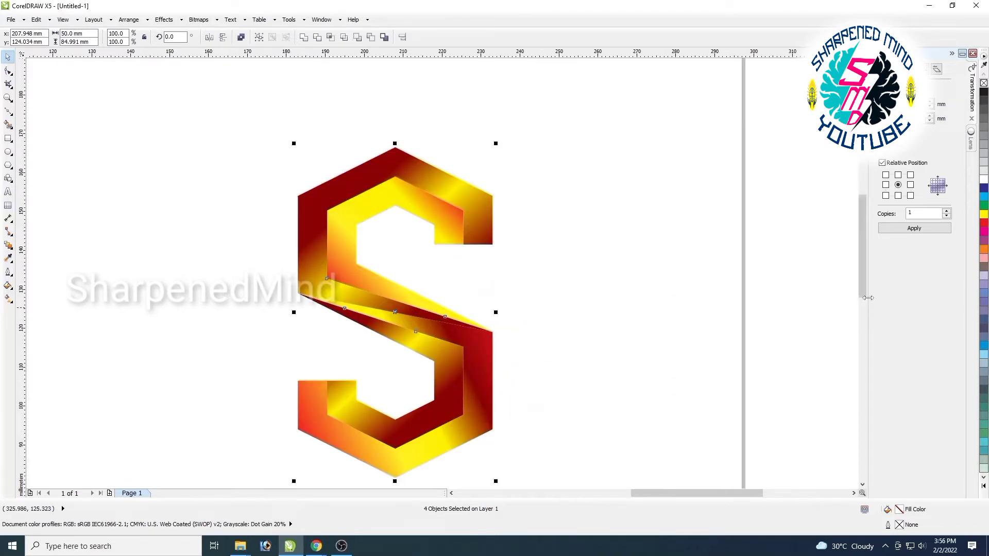
scroll(868, 298, "down", 2)
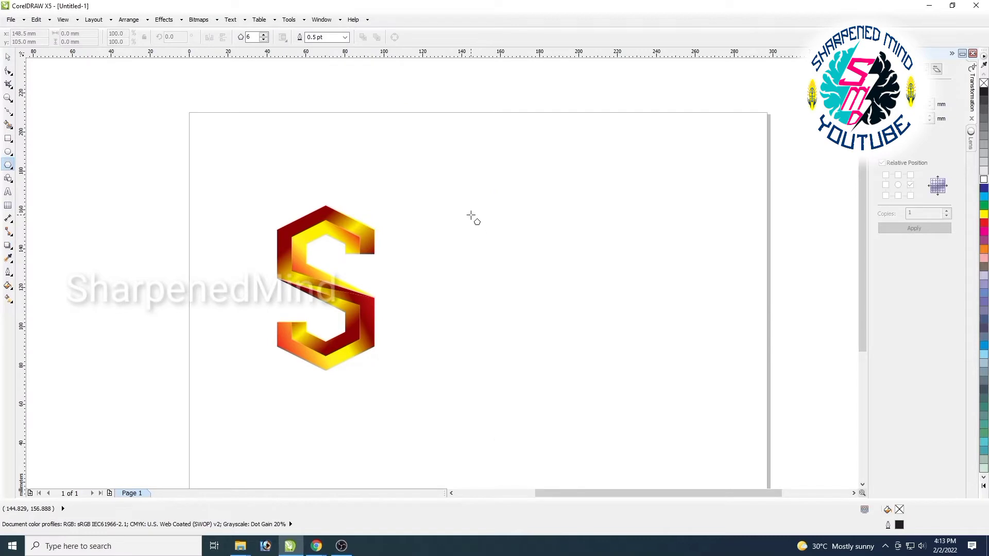
Draw a six-sided polygon in the empty page area beside the S and set its size to 50 × 50 mm.
left_click_drag(472, 212, 551, 295)
left_click_drag(89, 33, 1, 35)
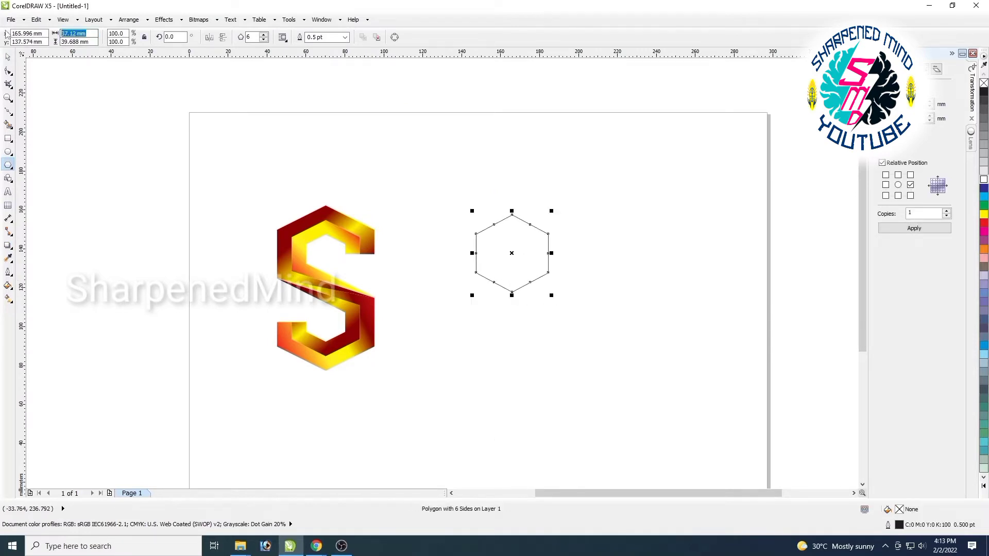
type("5")
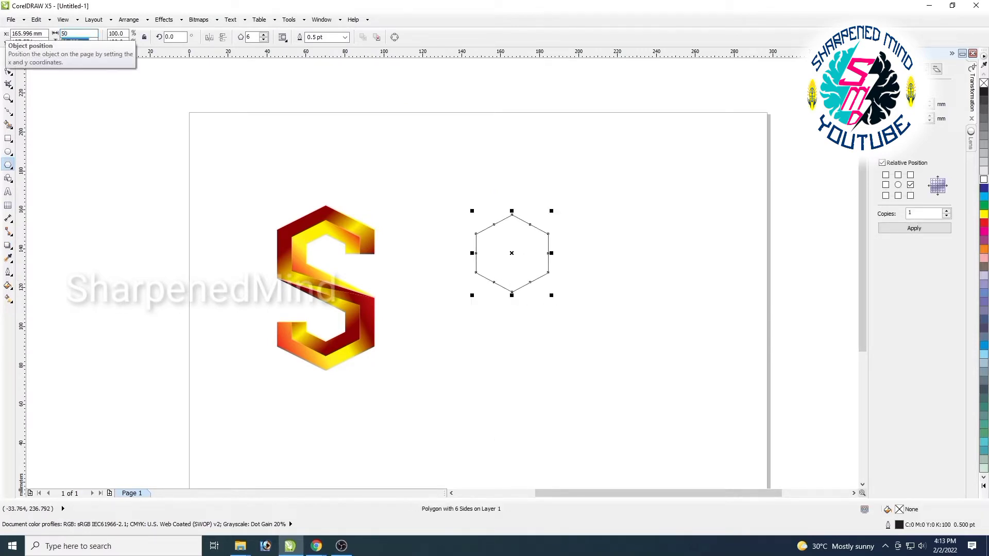
type("0")
key("Return")
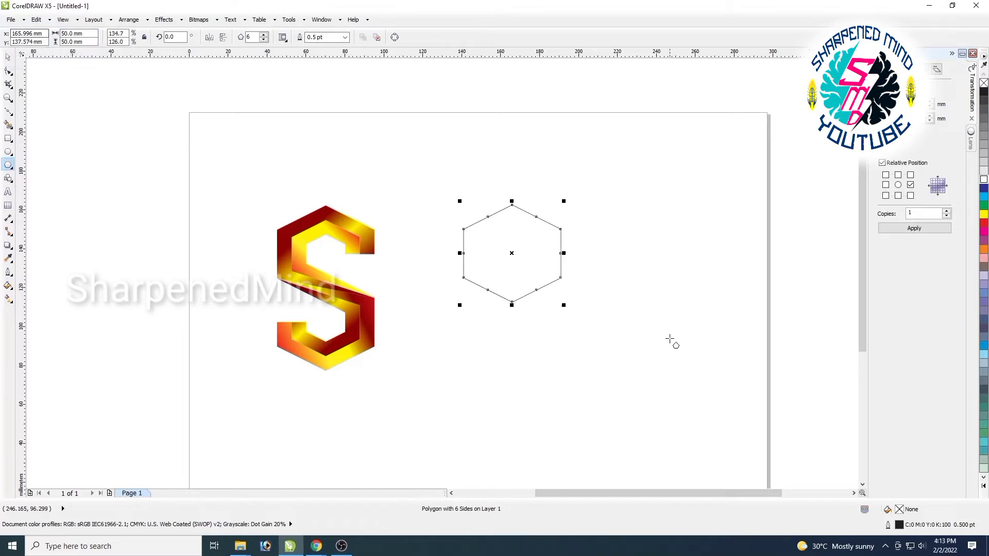
Duplicate the hexagon in place with a centre relative position and resize the copy to 20 × 20 mm.
scroll(572, 269, "up", 2)
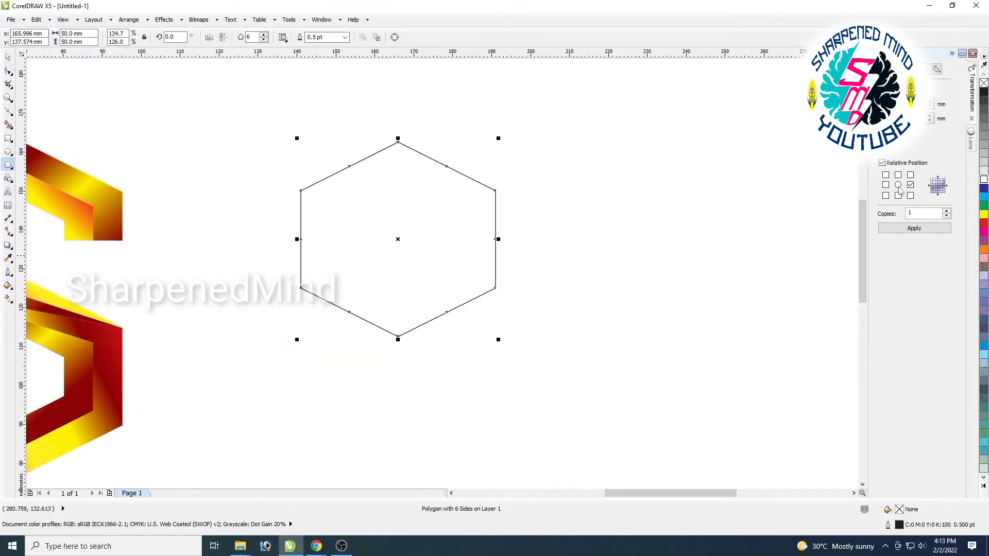
left_click(905, 230)
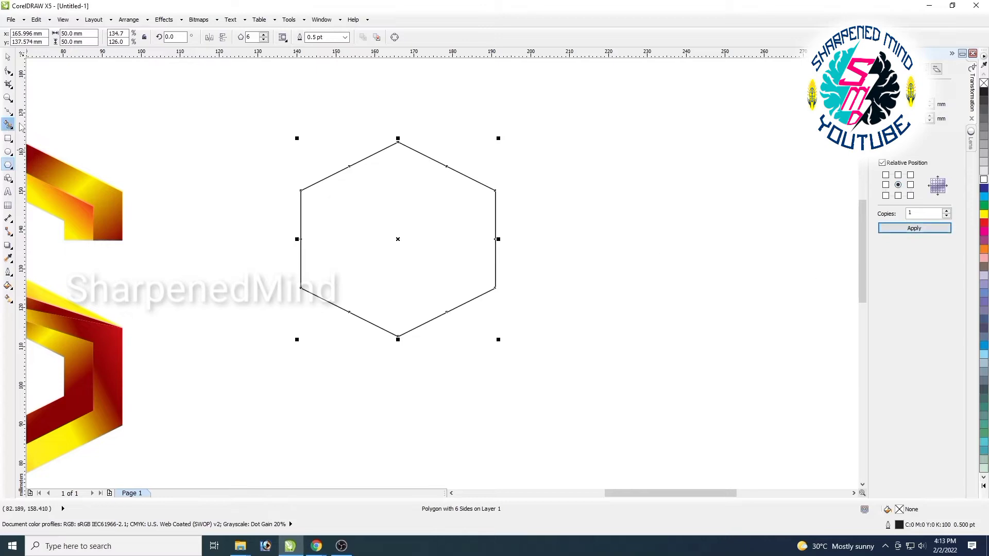
left_click(95, 36)
type("20")
key("Tab")
type("20")
key("Return")
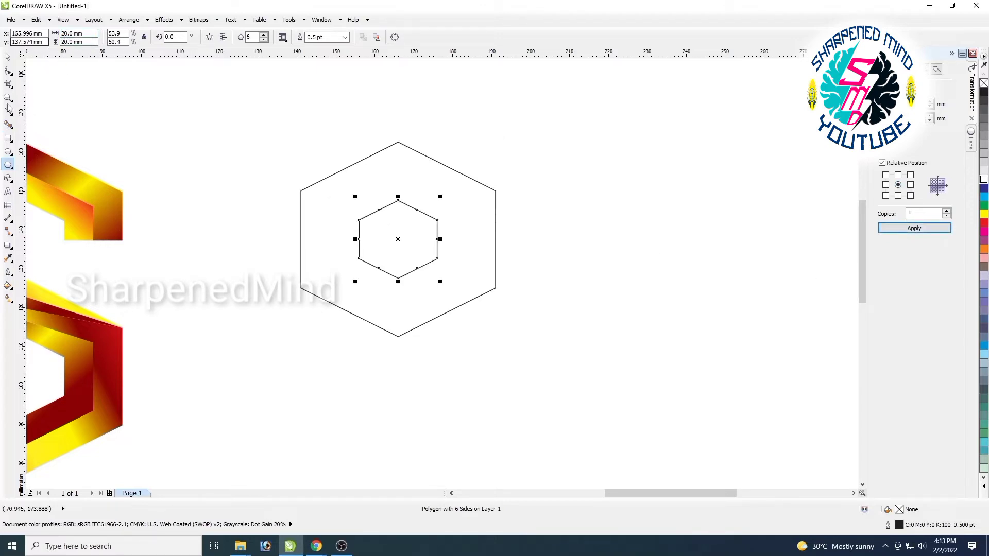
Duplicate the small inner hexagon in place and resize the copy to 35 × 35 mm.
left_click(8, 56)
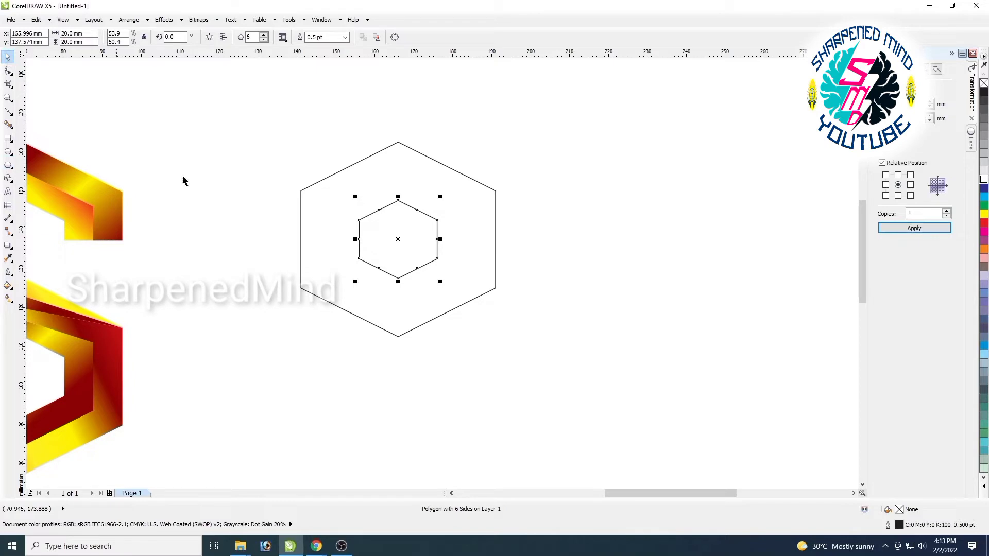
left_click(420, 267)
left_click(906, 230)
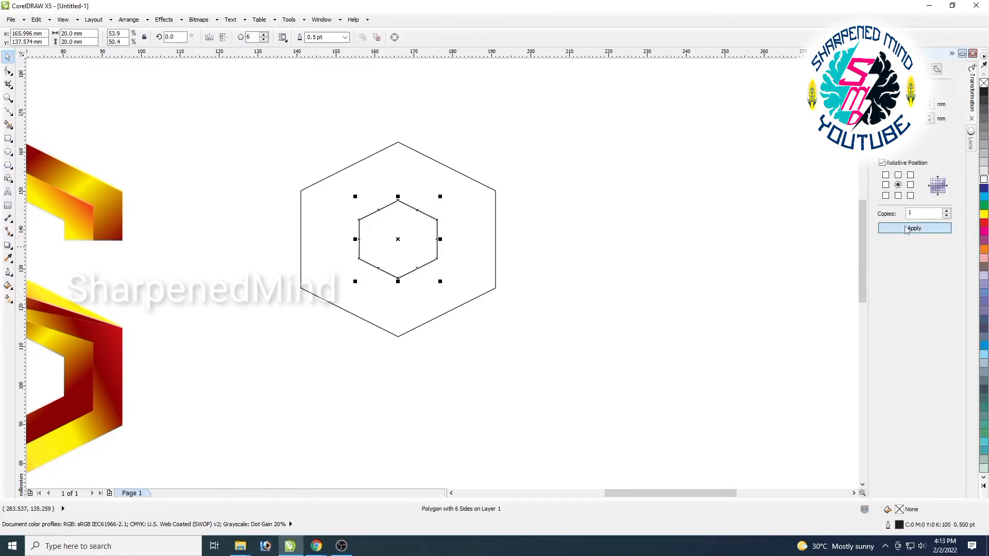
left_click(92, 35)
type("35")
key("Tab")
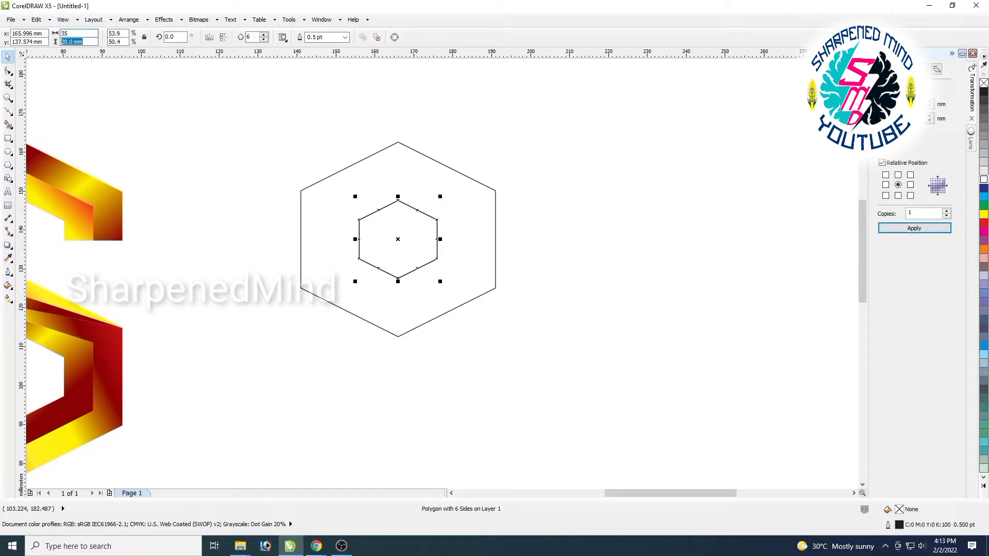
type("35")
key("Return")
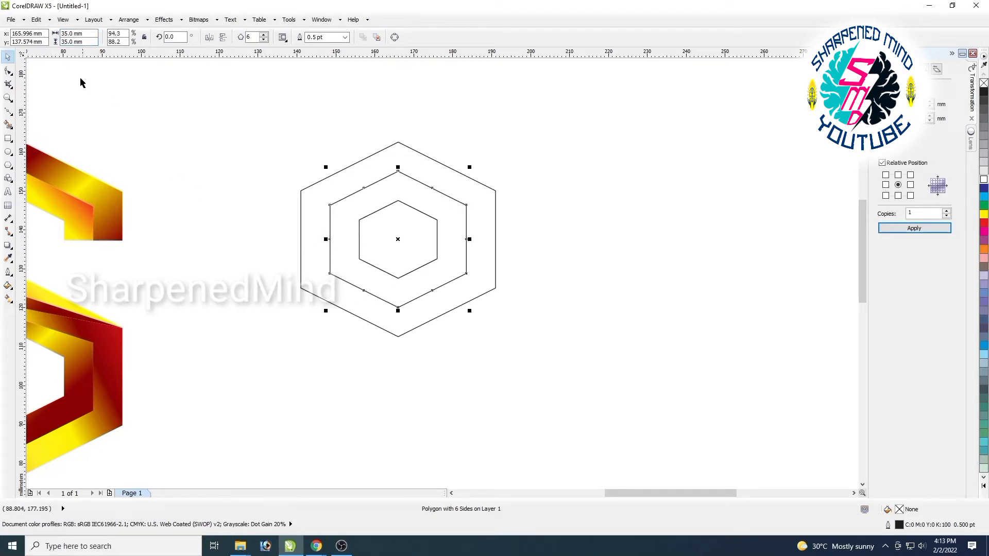
Select the three concentric hexagons and duplicate them once to the right using a right-middle relative position.
left_click(276, 132)
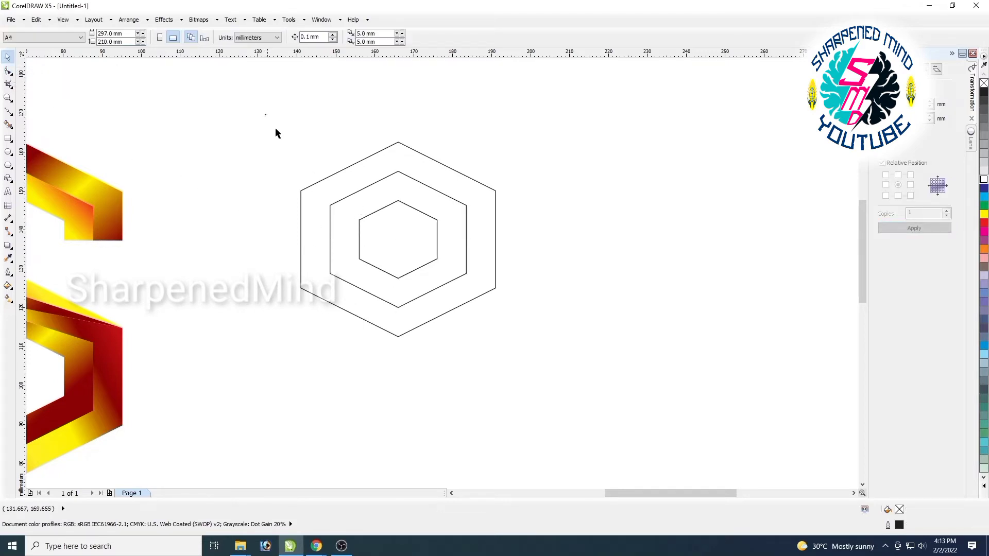
left_click_drag(276, 132, 587, 390)
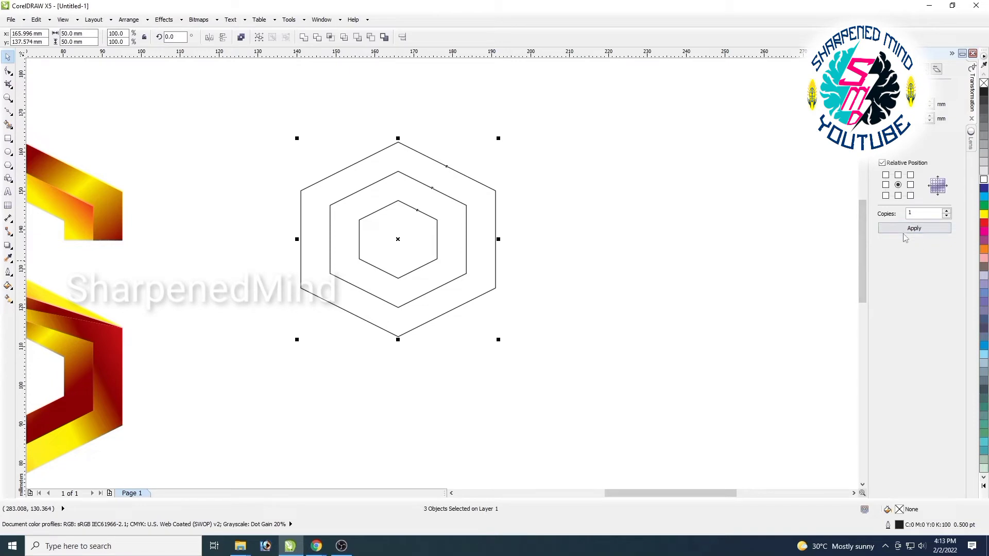
left_click(914, 228)
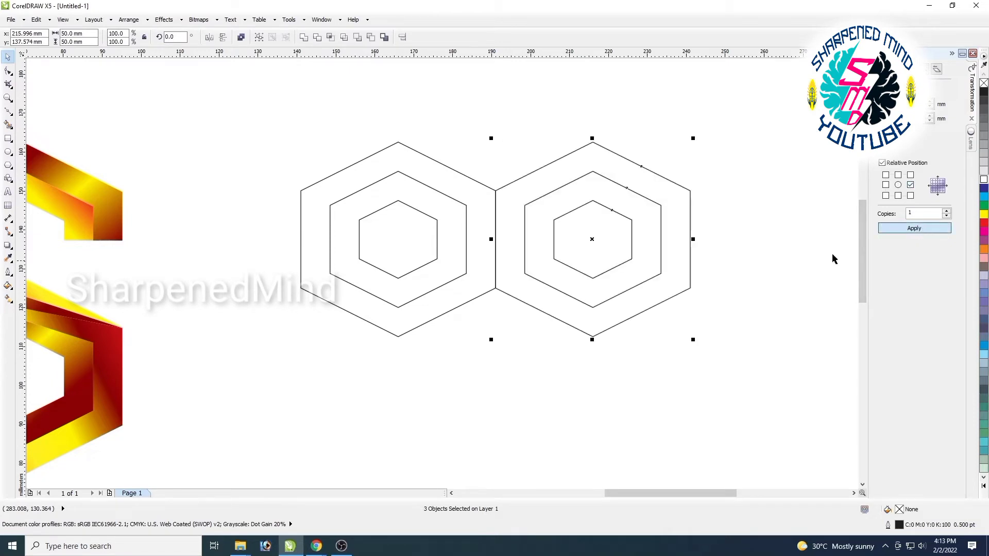
Move the duplicated hexagon set 15 mm left so its middle hexagon's left side lies on the original middle hexagon's right side.
scroll(489, 289, "up", 3)
scroll(528, 313, "down", 3)
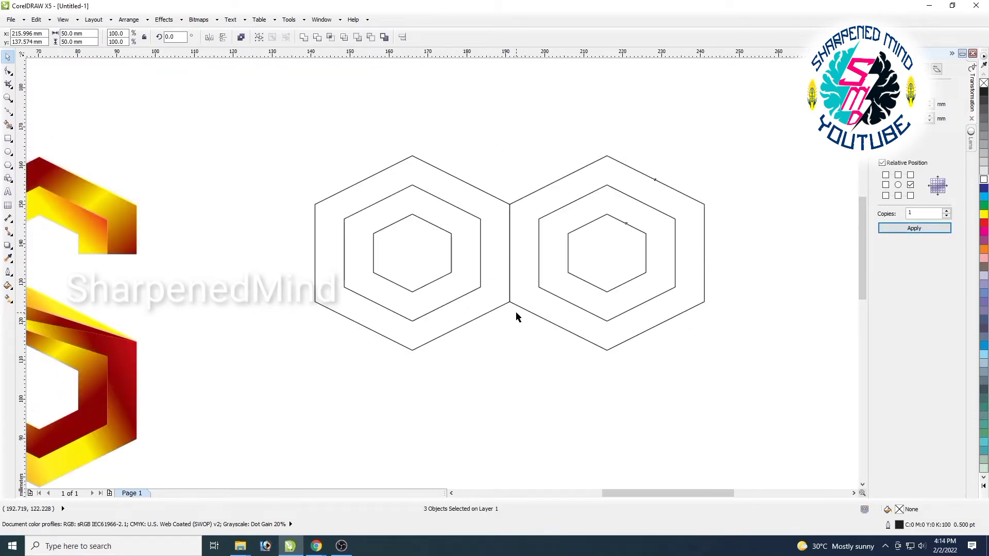
scroll(517, 265, "up", 3)
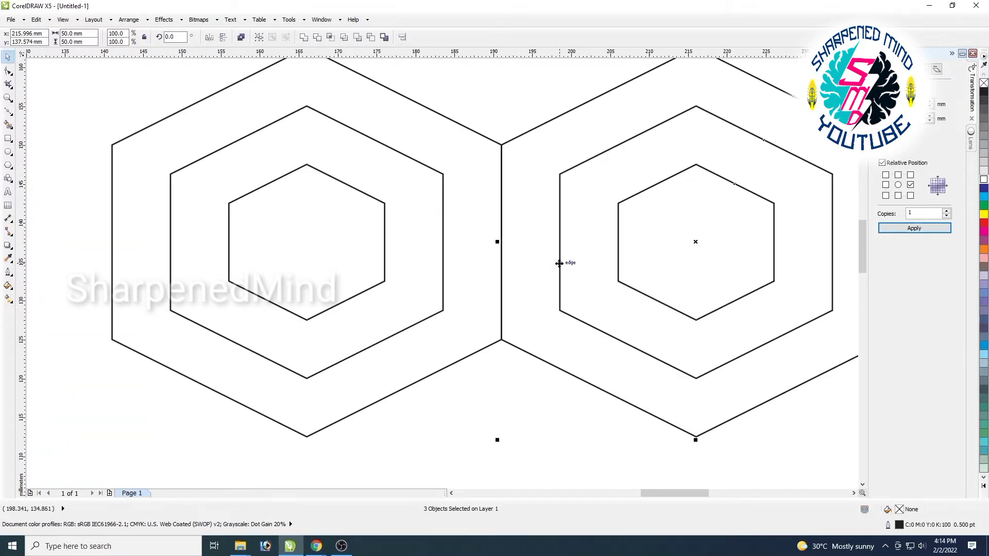
left_click_drag(559, 264, 442, 283)
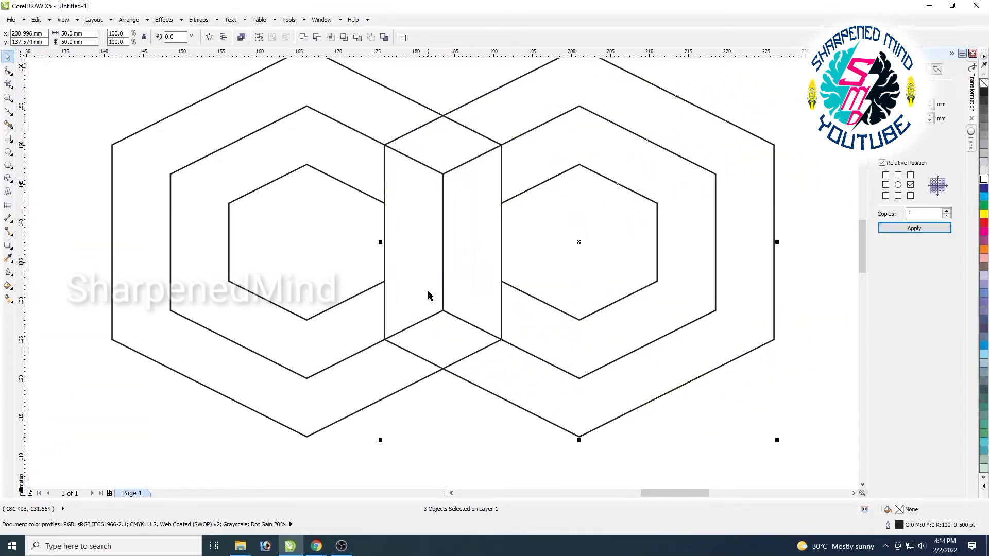
scroll(425, 304, "up", 2)
scroll(533, 367, "down", 3)
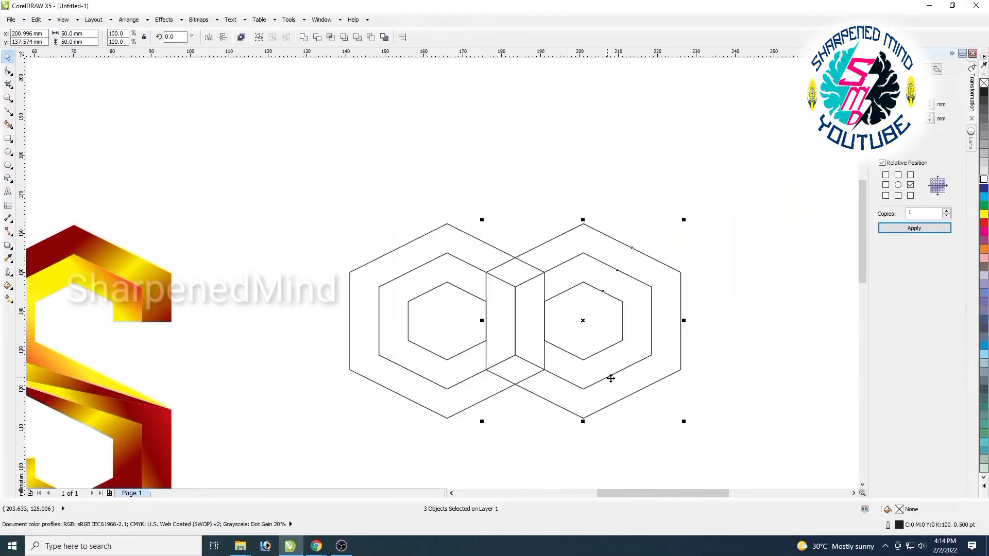
Select all six hexagons and duplicate them once downward using a bottom-centre relative position.
left_click(748, 393)
left_click_drag(289, 181, 784, 470)
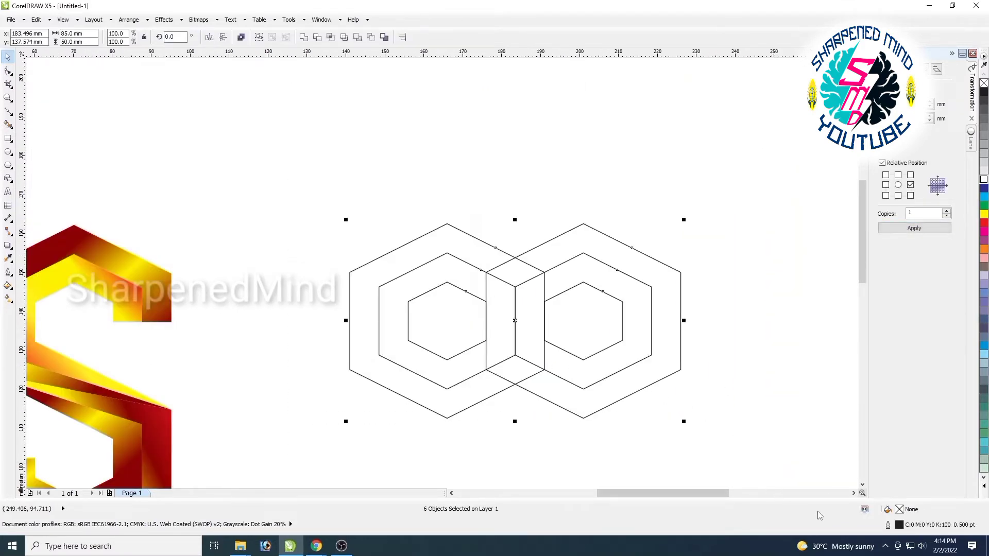
left_click(853, 493)
left_click(863, 484)
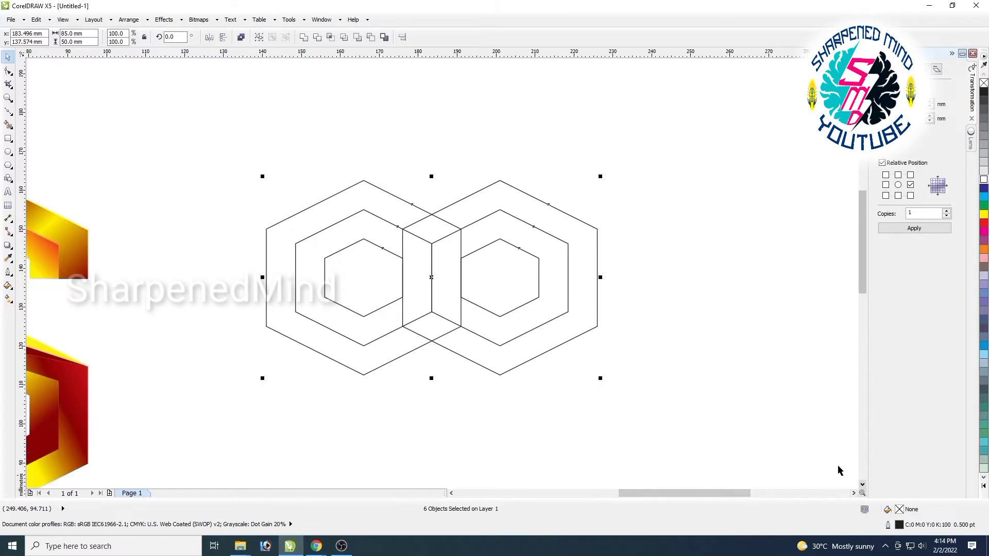
left_click(898, 196)
left_click(914, 228)
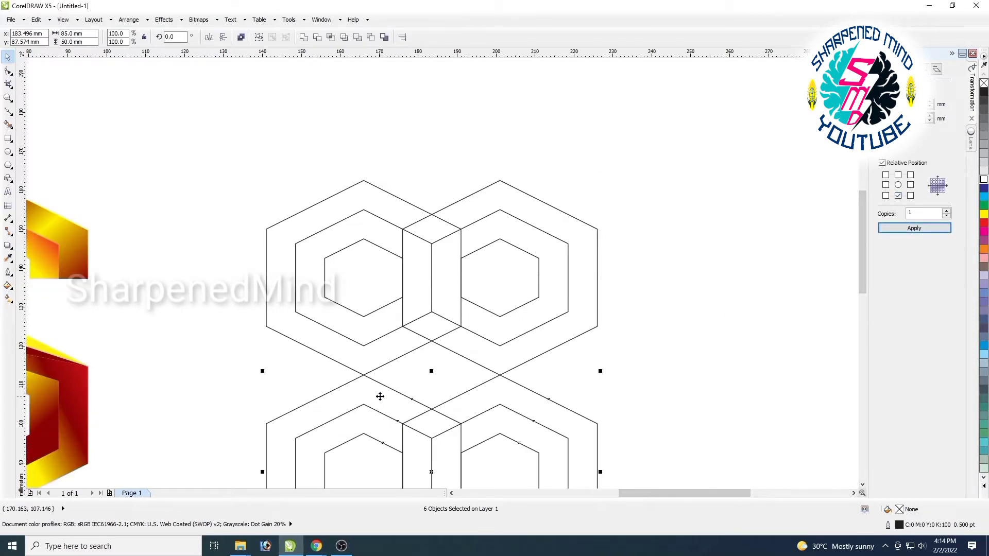
Move the lower set of six hexagons up about 15 mm so it overlaps the upper set, and deselect it.
scroll(379, 397, "up", 2)
left_click_drag(428, 422, 429, 307)
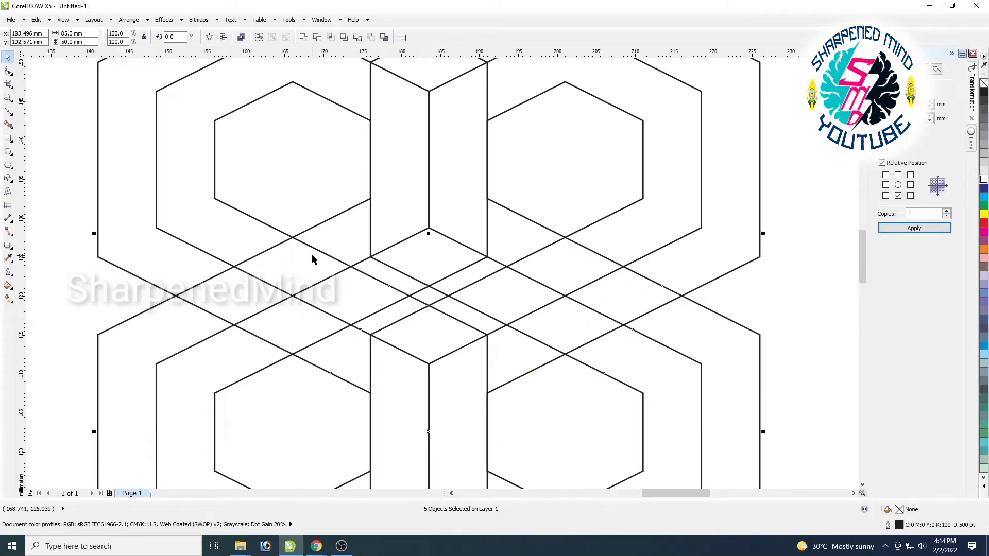
scroll(298, 245, "up", 10)
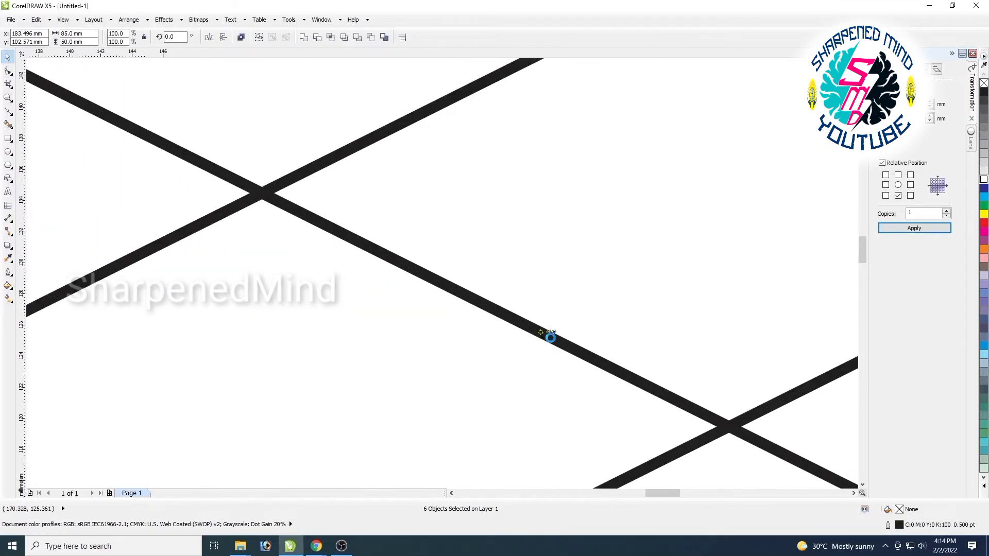
scroll(551, 337, "down", 10)
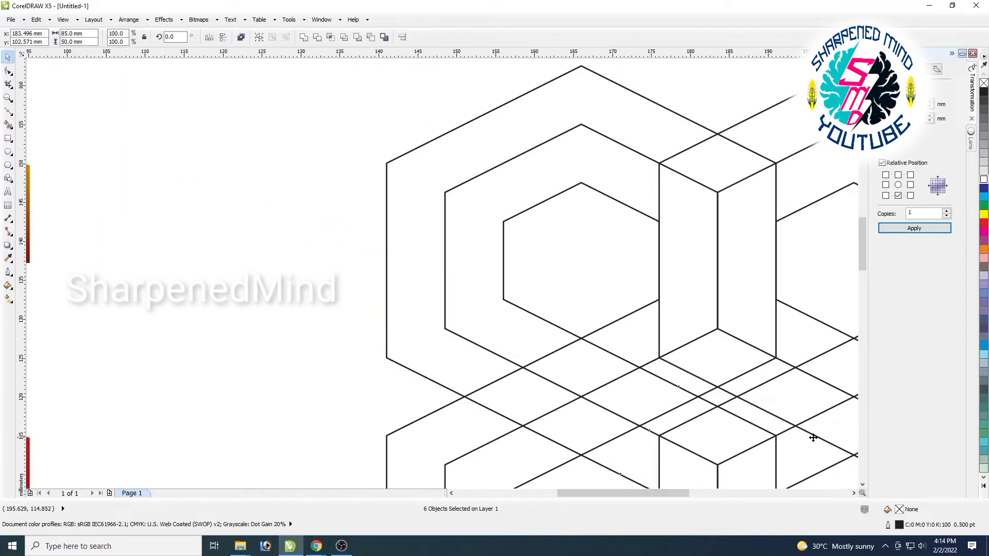
scroll(813, 438, "down", 1)
left_click(854, 493)
left_click(853, 493)
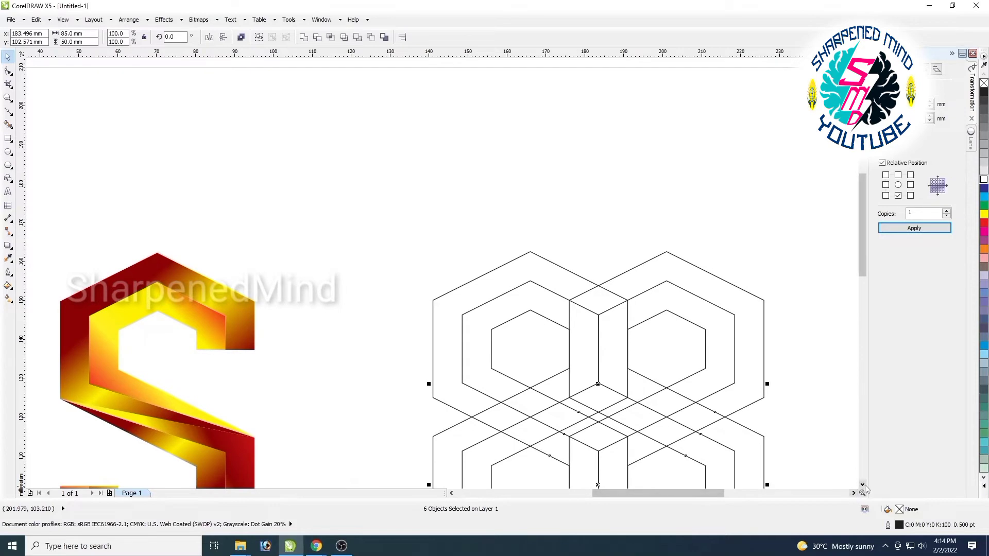
left_click(863, 485)
left_click(862, 485)
left_click(853, 493)
left_click(853, 493)
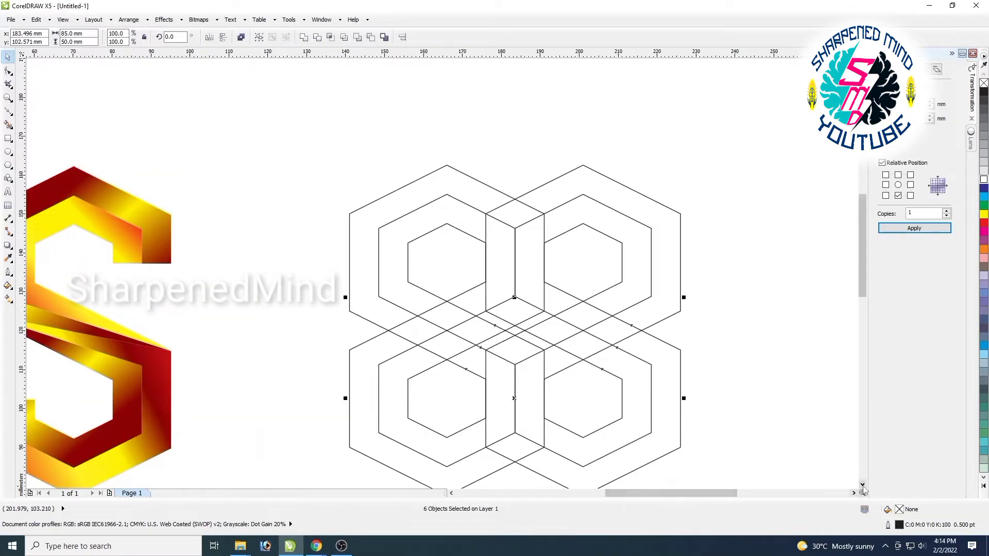
left_click(863, 486)
left_click(863, 485)
left_click(327, 302)
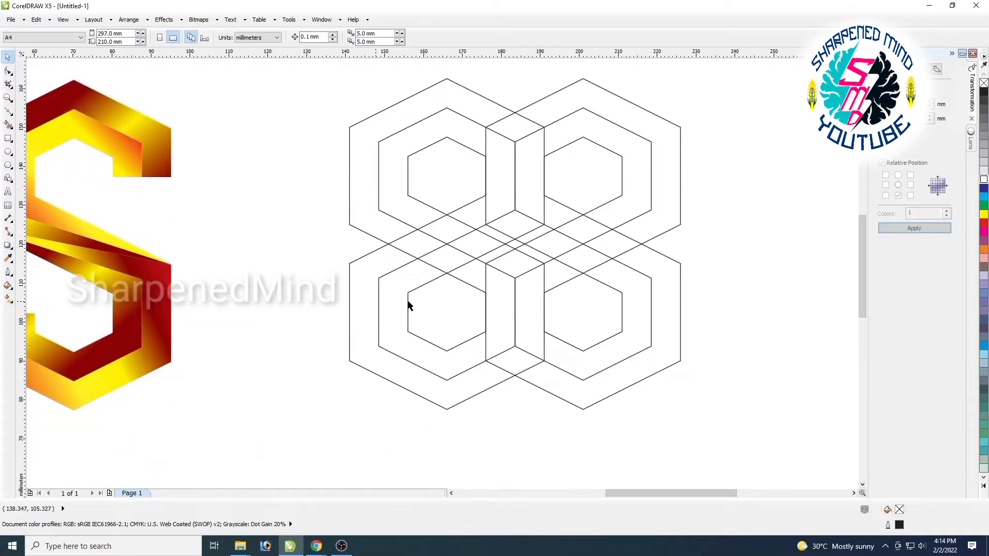
Draw a vertical freehand line bridging the left sides of the upper and lower outer hexagons, overlapping both sides slightly.
left_click(8, 111)
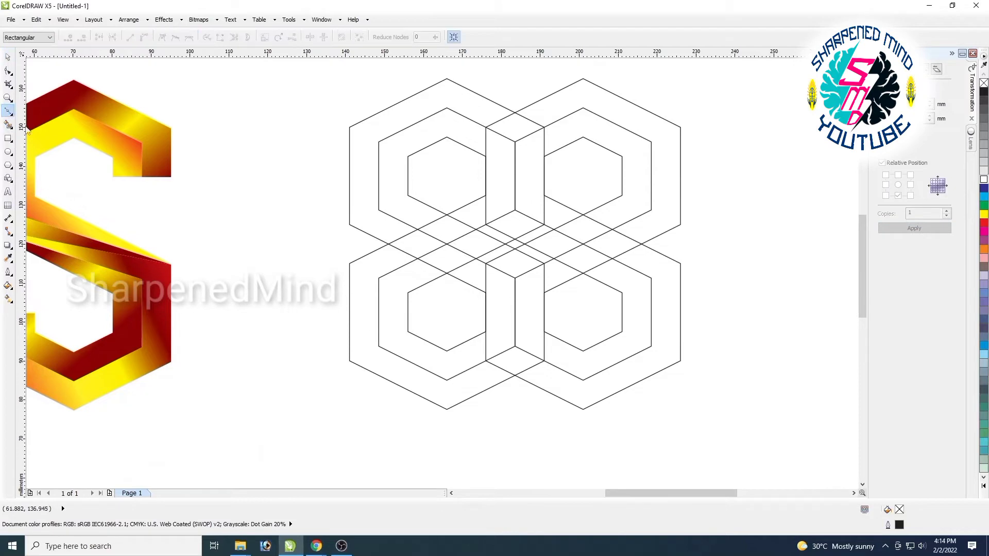
scroll(415, 238, "up", 2)
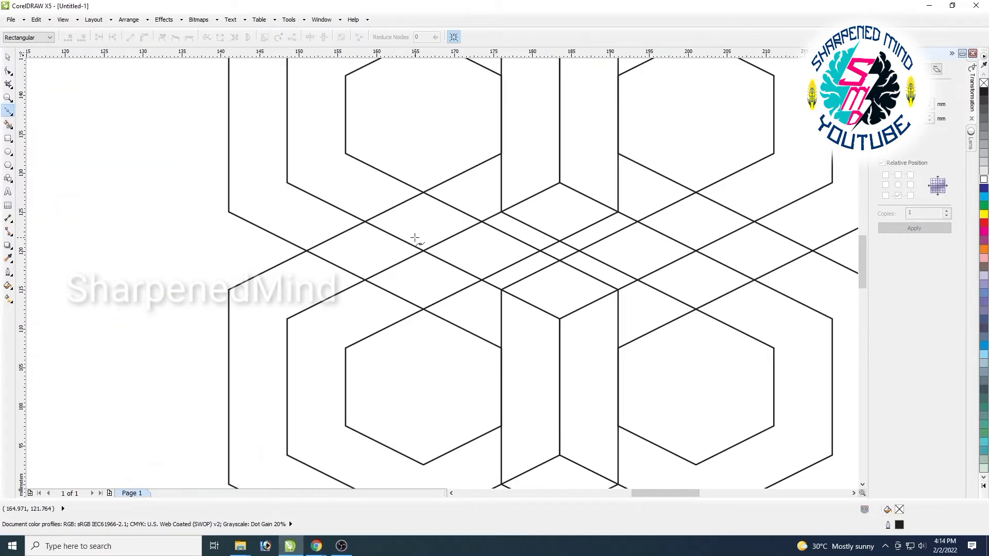
left_click(229, 186)
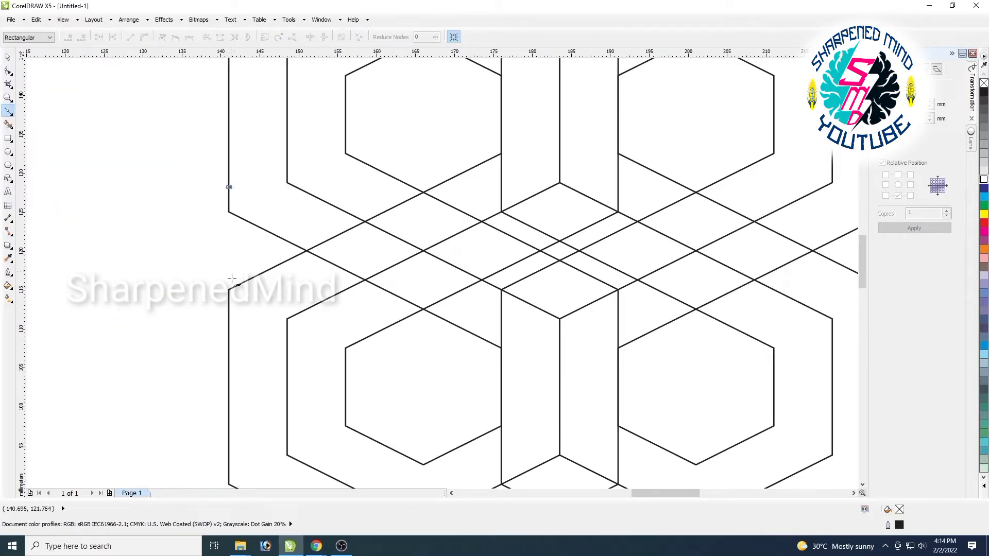
left_click(228, 322)
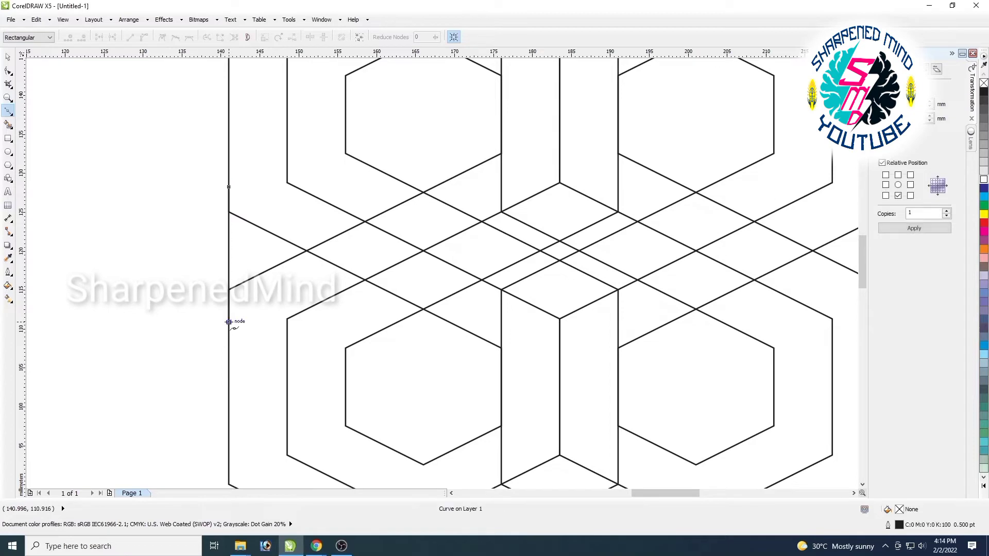
left_click(8, 57)
Draw vertical lines bridging the left sides of the middle hexagons, about 21 mm long, and the inner hexagons, about 28 mm long.
left_click(8, 110)
left_click(287, 169)
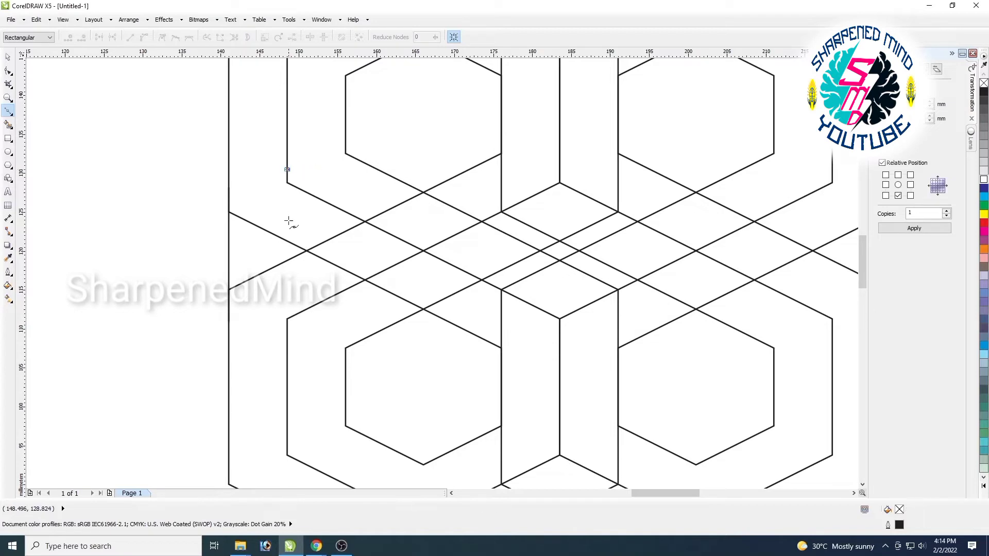
left_click(287, 335)
left_click(8, 57)
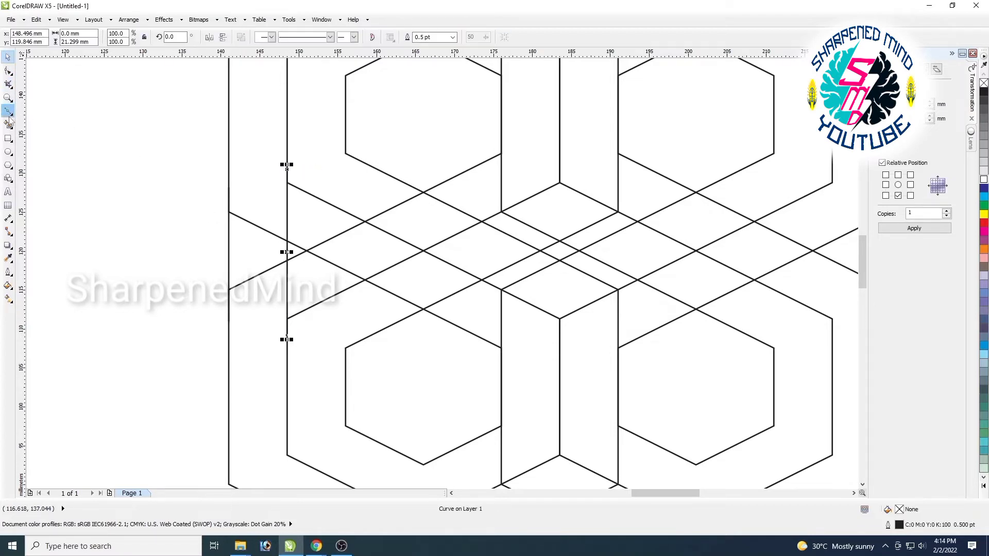
left_click(8, 111)
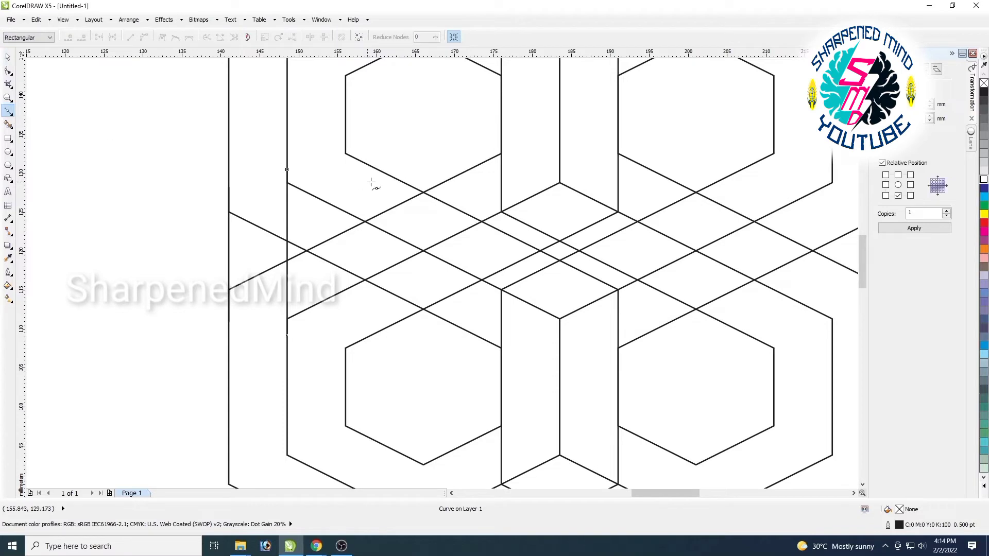
left_click(345, 143)
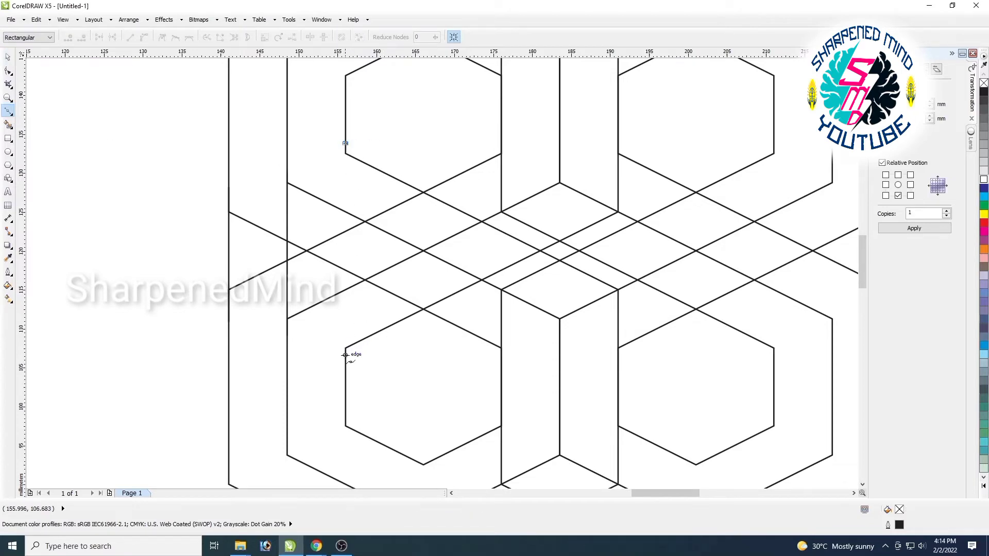
left_click(345, 360)
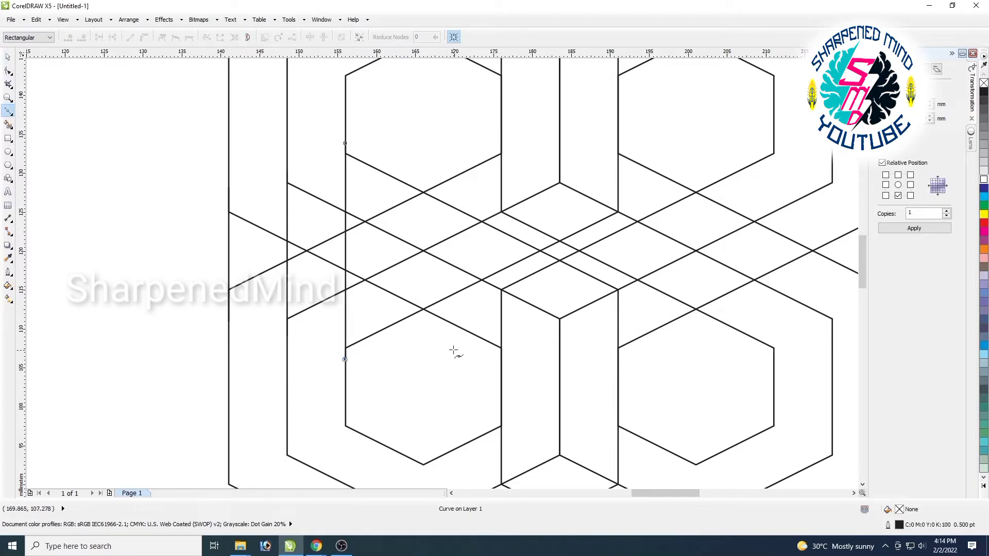
scroll(453, 349, "down", 2)
scroll(399, 424, "up", 2)
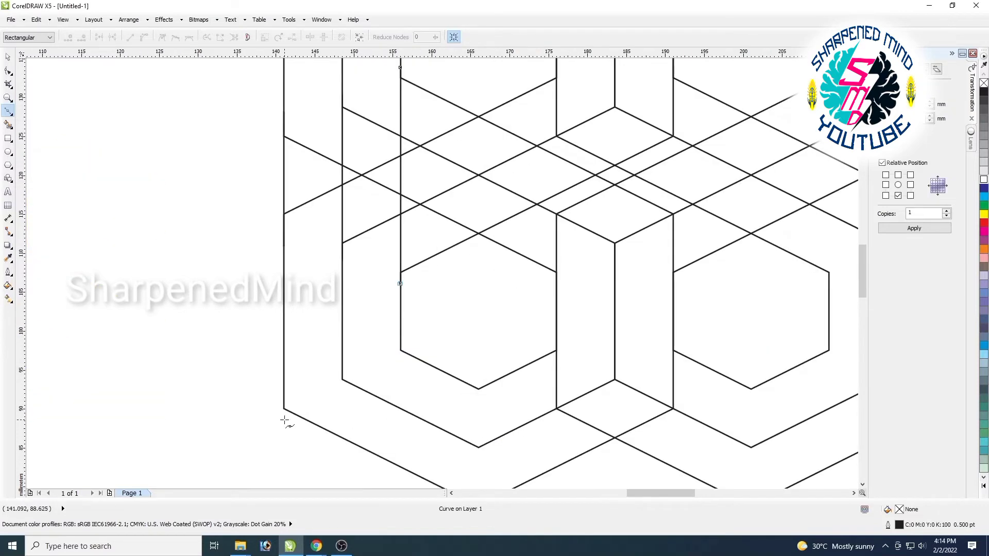
left_click(283, 409)
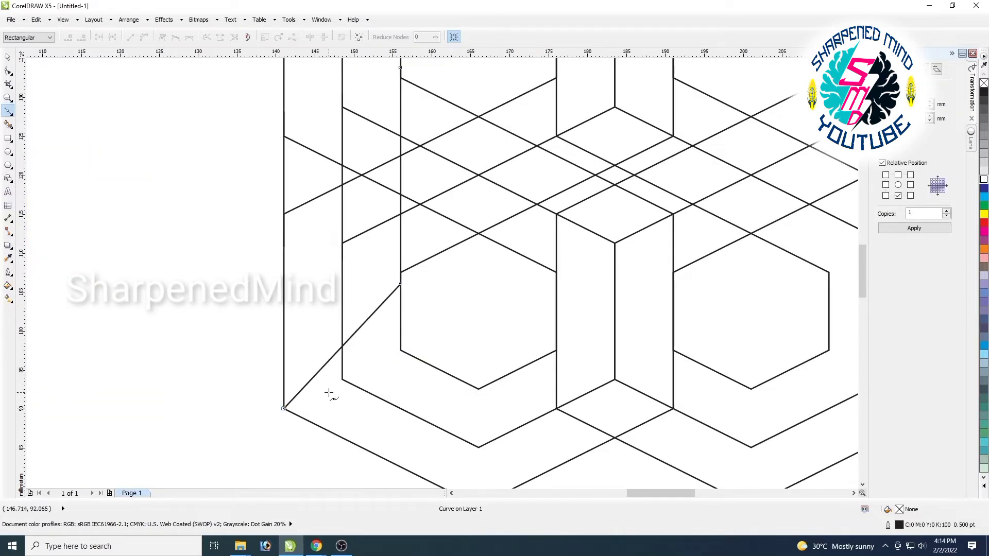
key("ctrl+z")
left_click(8, 57)
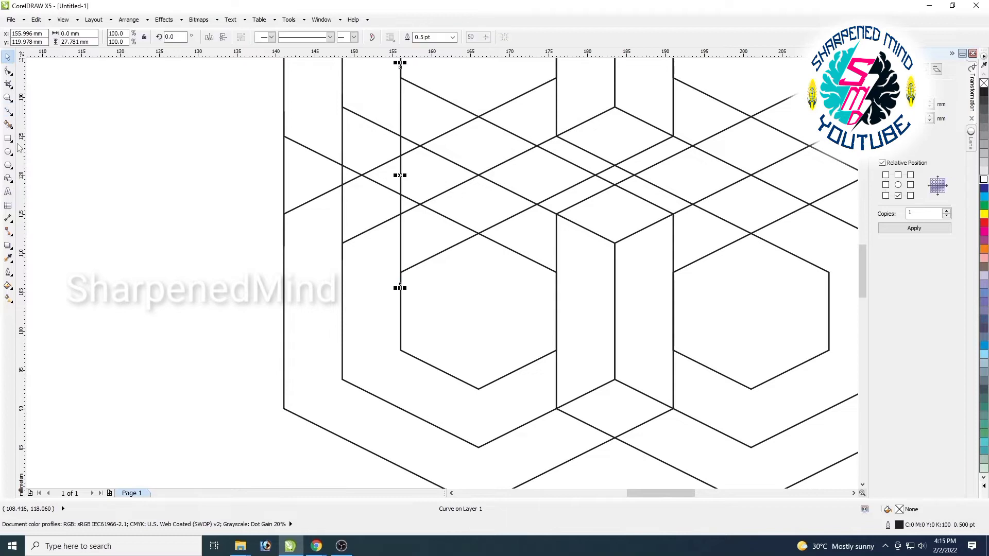
Draw a line between the lower-left corners of the lower-left outer and inner hexagons, and stretch it past both ends to about 138.5%.
left_click(8, 111)
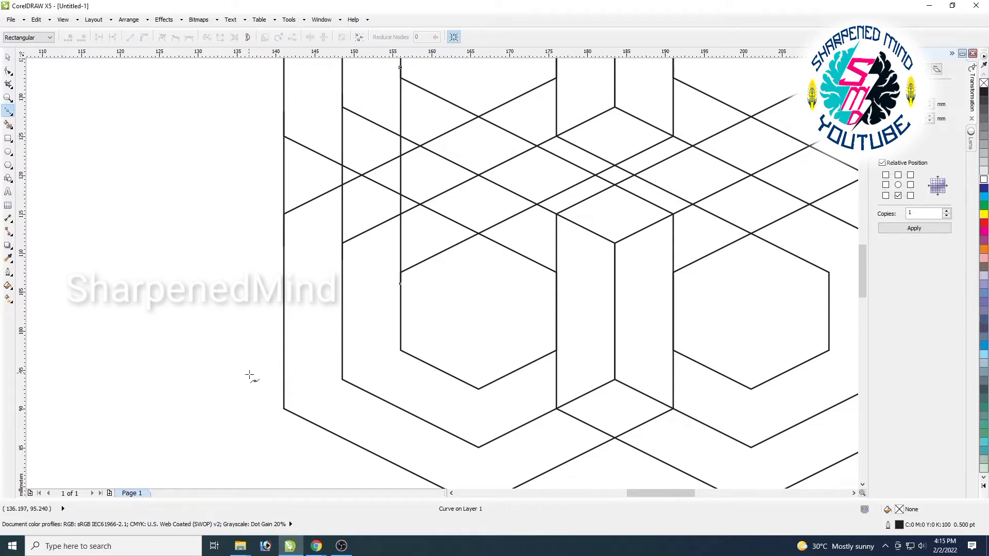
left_click(284, 409)
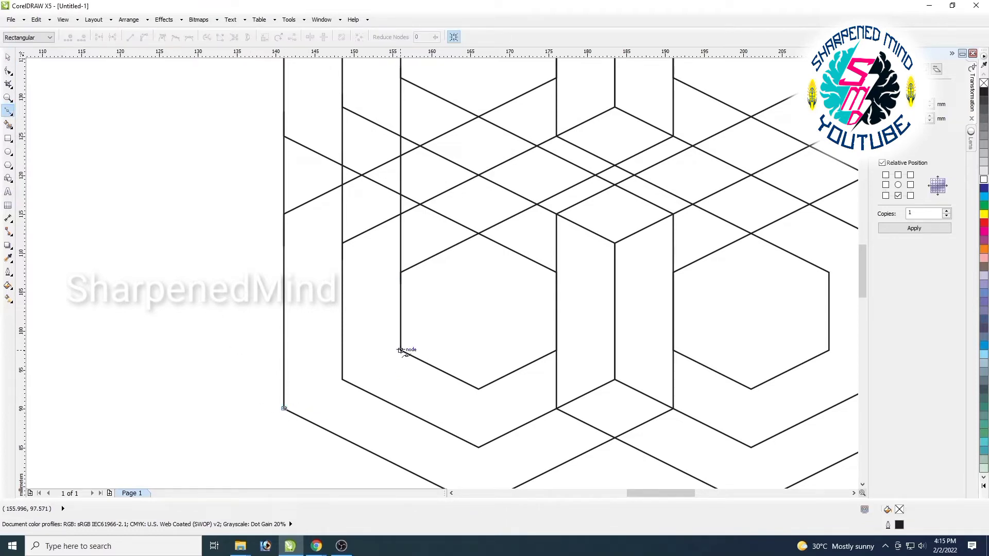
left_click(400, 350)
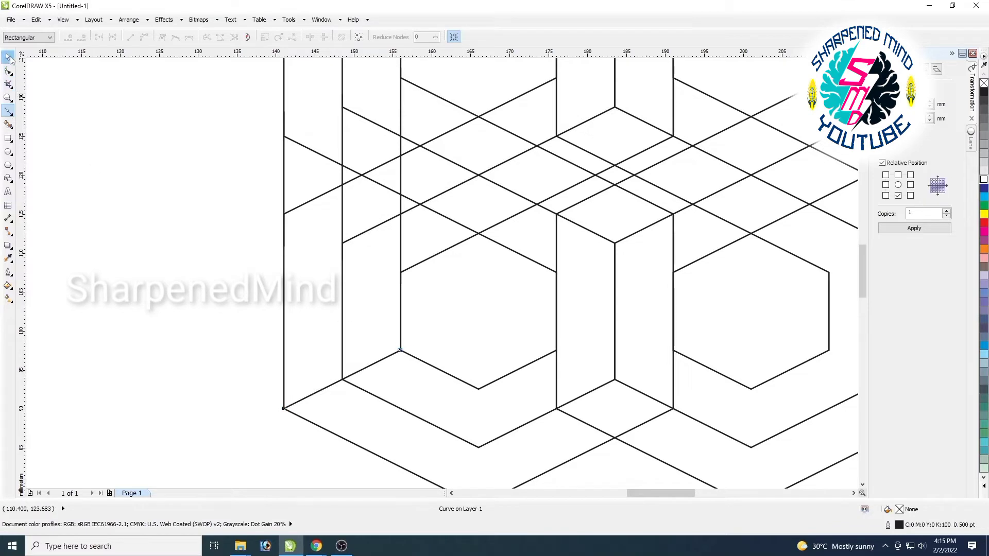
key("space")
left_click_drag(403, 349, 424, 335)
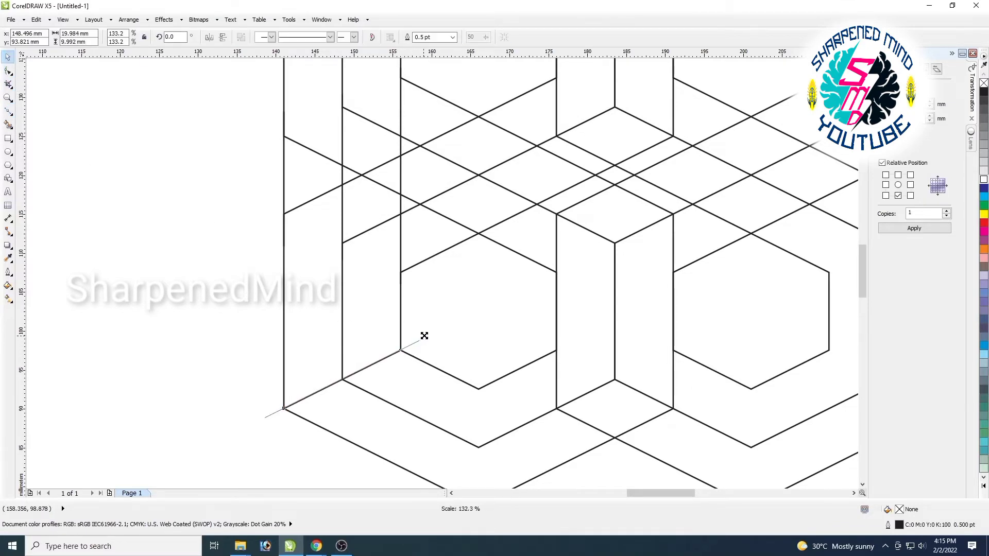
Draw a line between the lower-right corners of the lower-right inner and outer hexagons, and stretch it past both ends to about 132.6%.
scroll(587, 420, "down", 3)
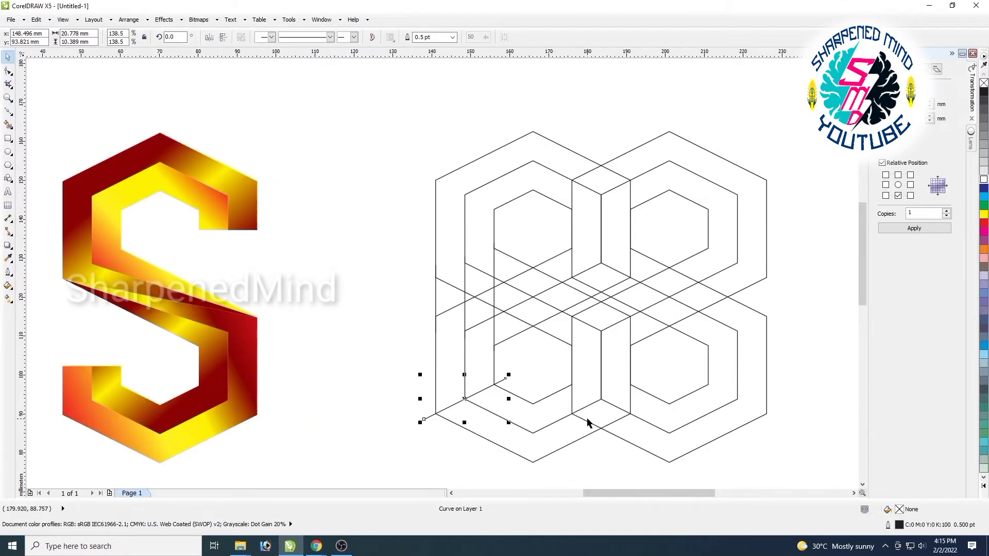
left_click(853, 493)
left_click(712, 398)
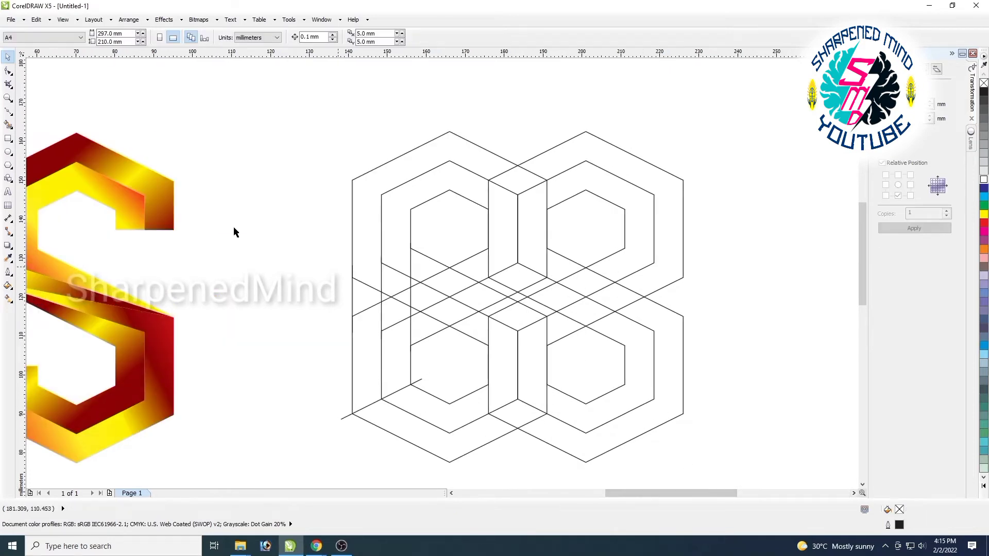
left_click(9, 111)
scroll(683, 422, "up", 2)
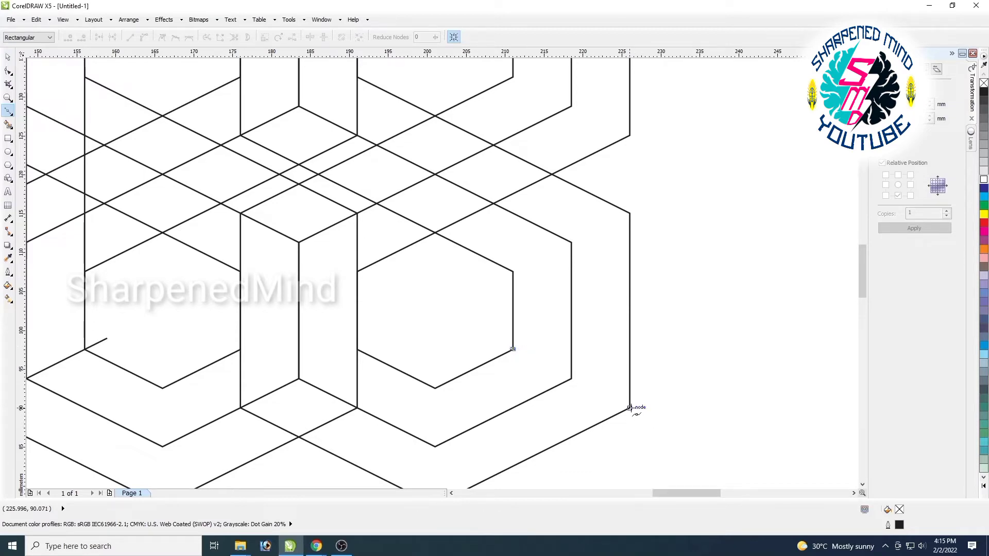
left_click(629, 408)
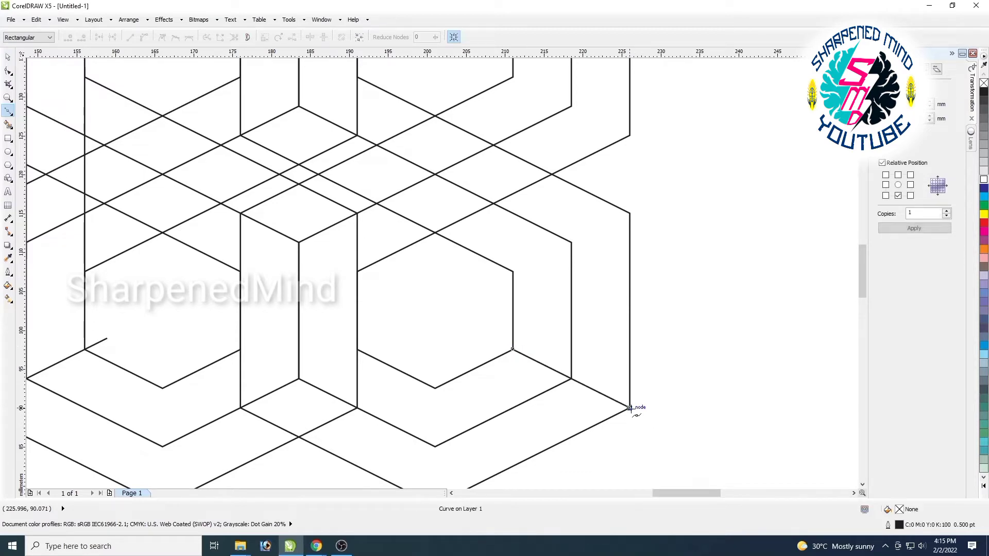
left_click(8, 56)
left_click_drag(633, 413, 653, 424)
scroll(495, 453, "down", 2)
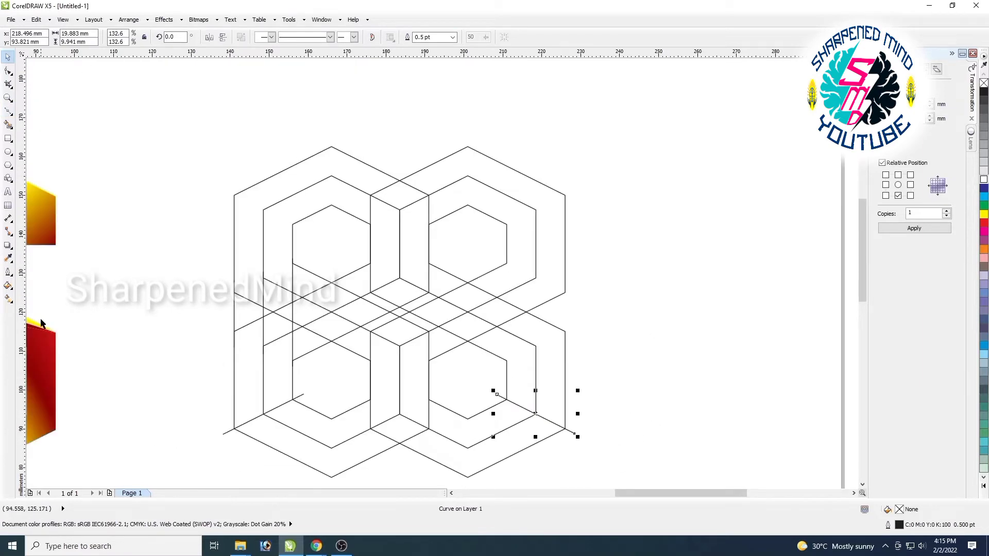
Draw vertical lines joining the upper and lower halves of the central column, about 17 mm long at its left side and 22 mm at its centre.
left_click(7, 113)
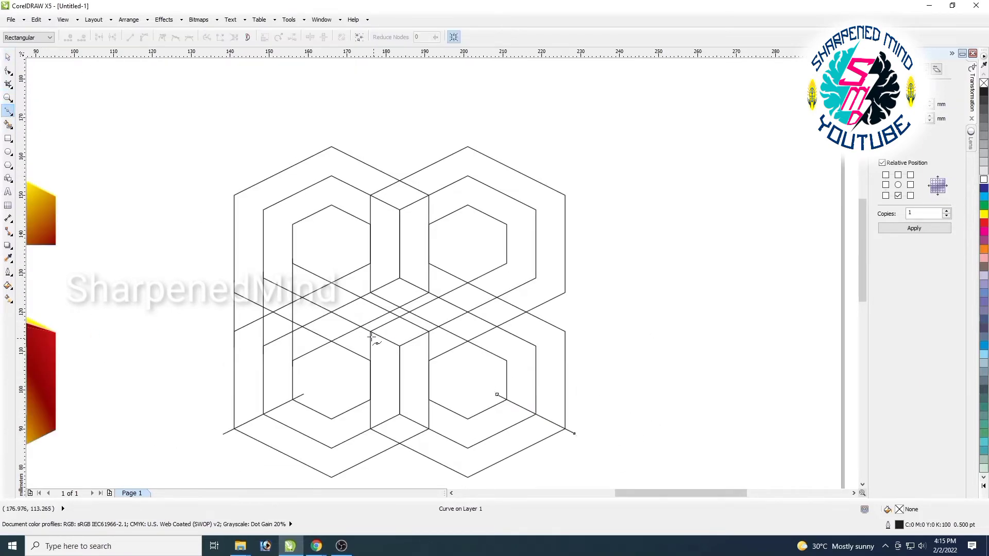
scroll(367, 321, "up", 2)
left_click(372, 225)
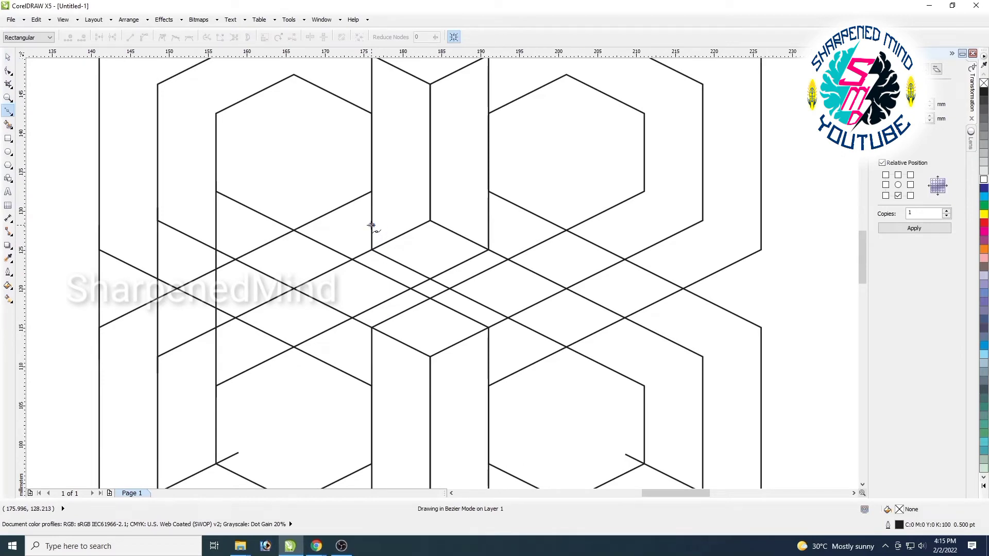
left_click(372, 360)
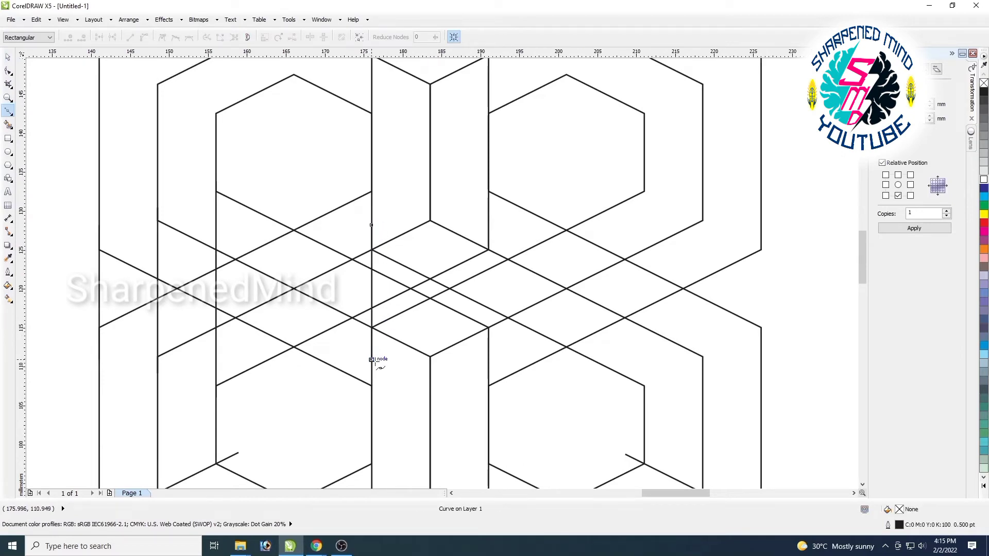
left_click(8, 57)
left_click(7, 112)
left_click(430, 202)
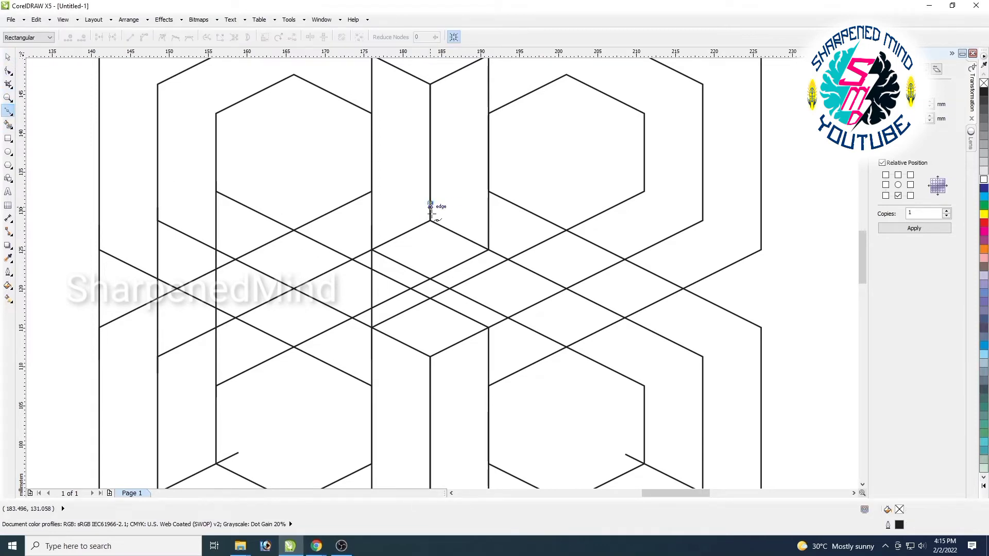
left_click(431, 377)
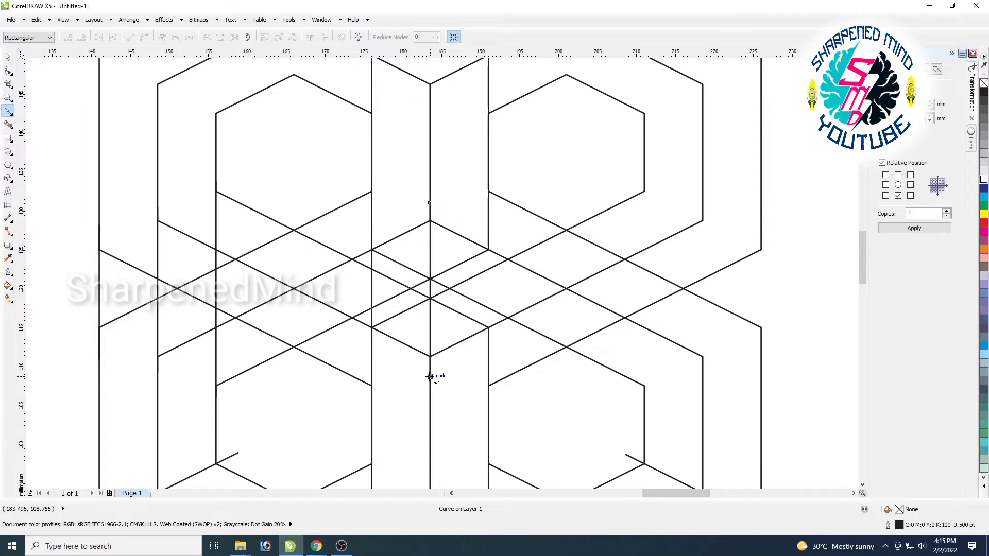
left_click(8, 61)
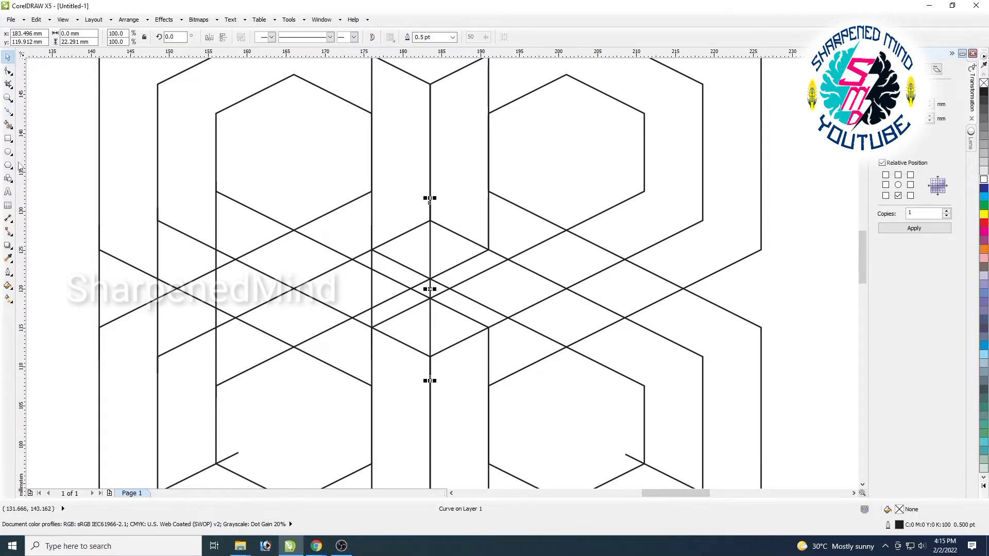
Draw a vertical line about 18 mm long bridging the gap in the right side of the central column.
left_click(8, 111)
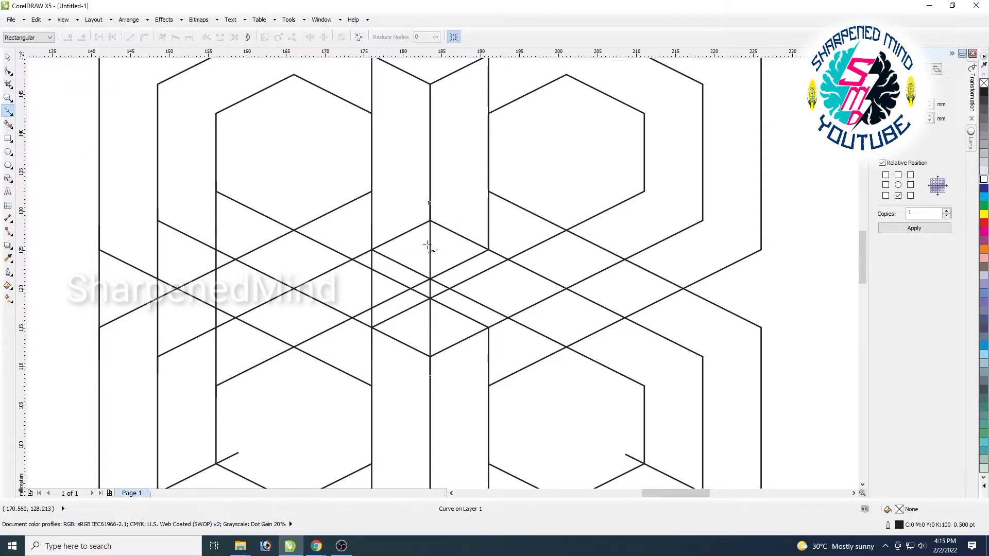
left_click(488, 229)
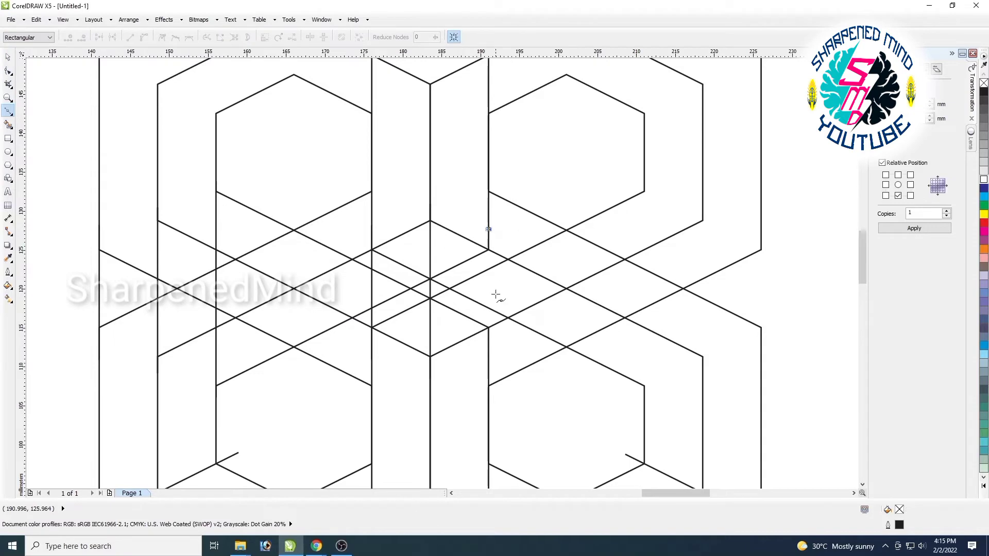
left_click(488, 367)
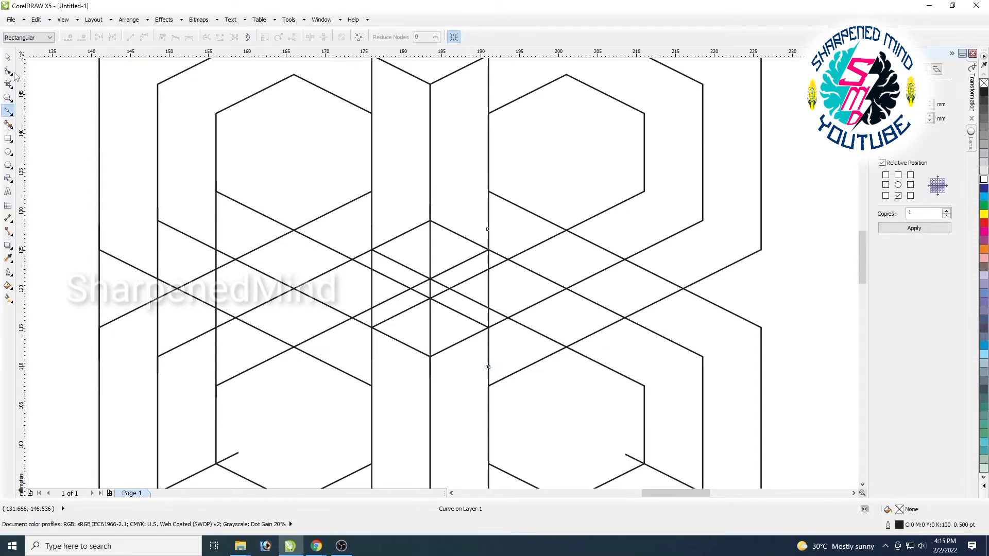
left_click(8, 56)
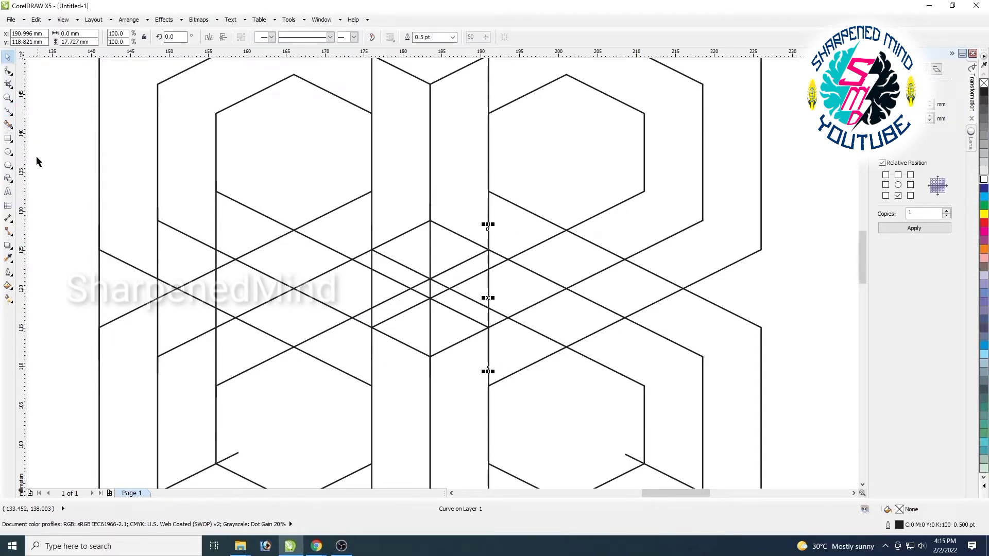
Draw vertical lines bridging the right sides of the outer hexagons, about 16 mm long, and the middle hexagons, about 24 mm long.
left_click(8, 110)
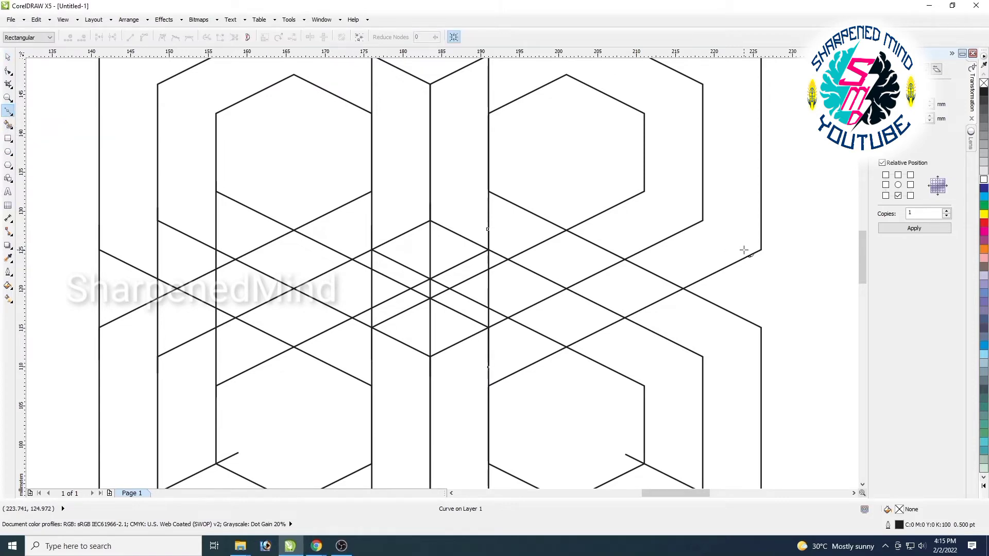
left_click(760, 227)
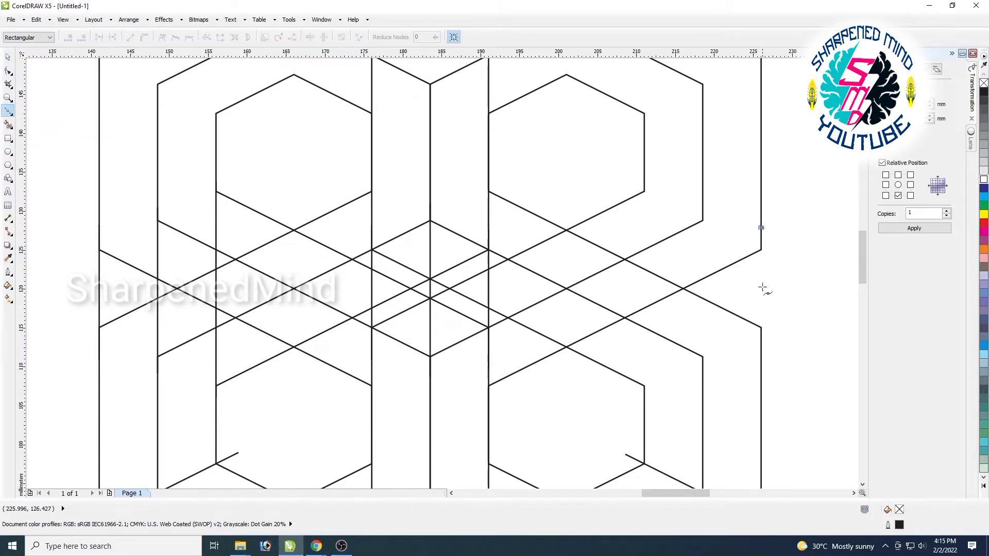
left_click(761, 354)
left_click(8, 58)
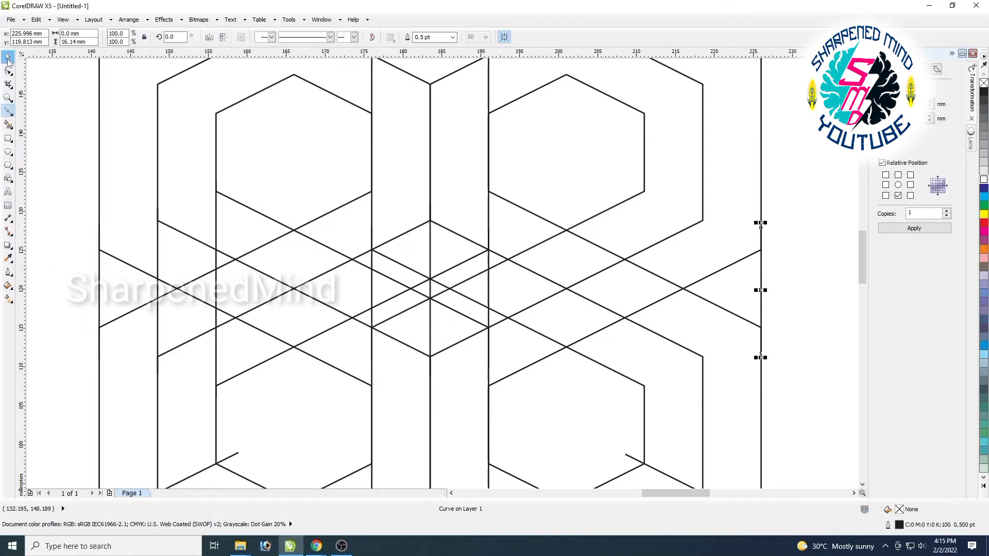
left_click(8, 111)
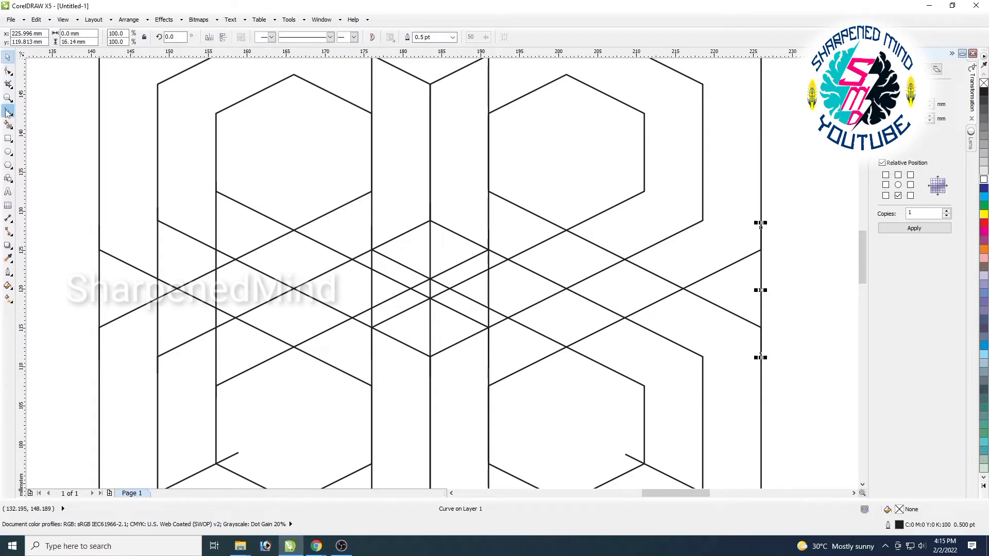
left_click(703, 204)
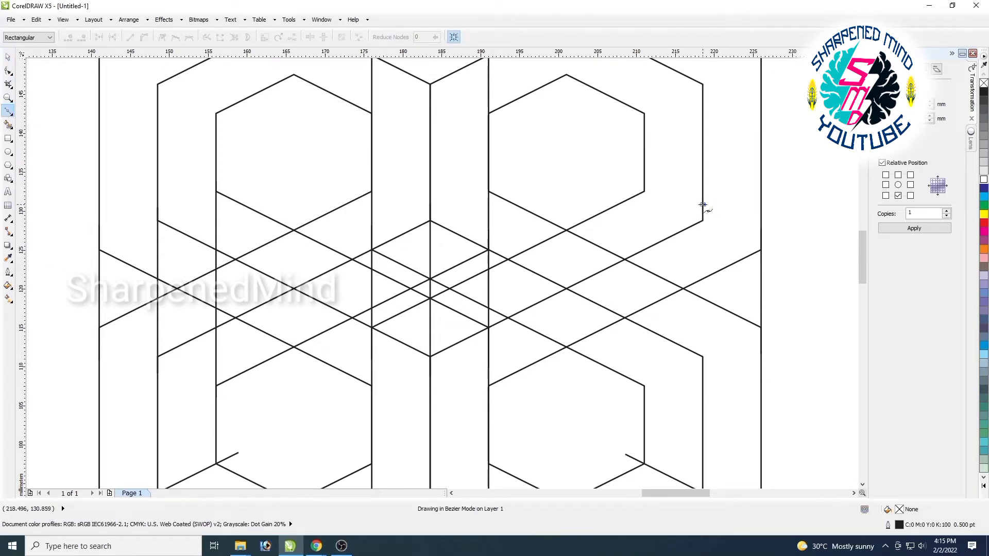
left_click(703, 391)
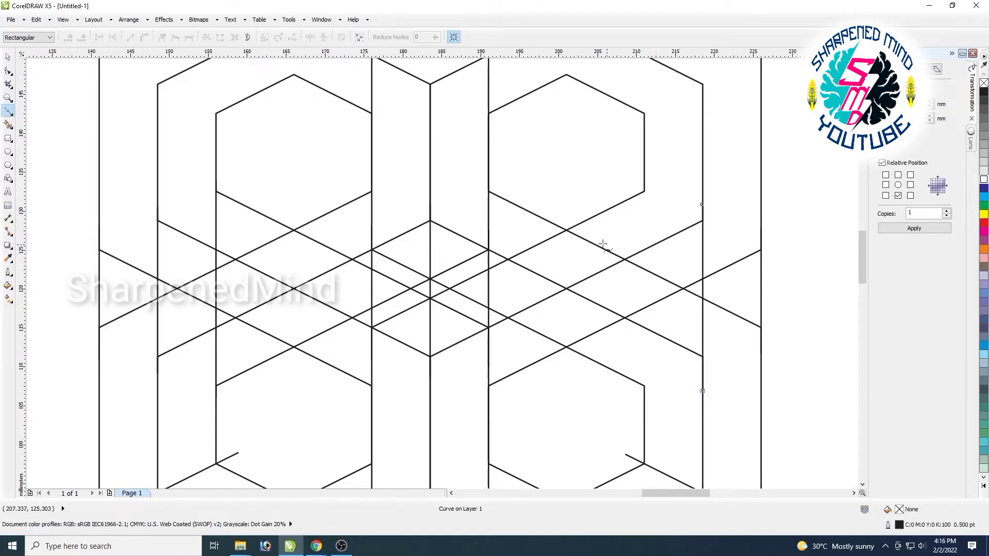
left_click(8, 56)
Draw a vertical line about 29 mm long bridging the right sides of the upper and lower inner hexagons, and deselect it.
left_click(8, 110)
left_click(644, 180)
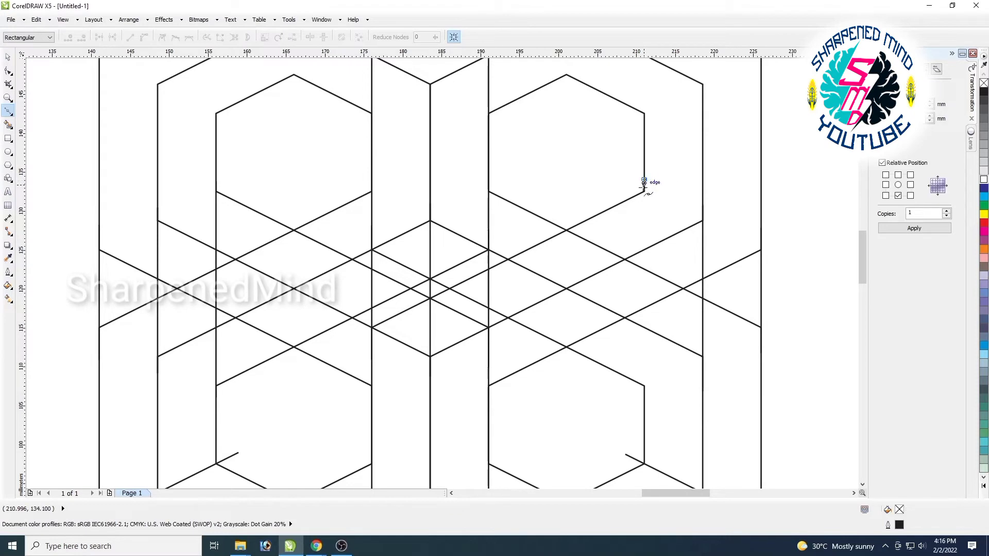
left_click(644, 403)
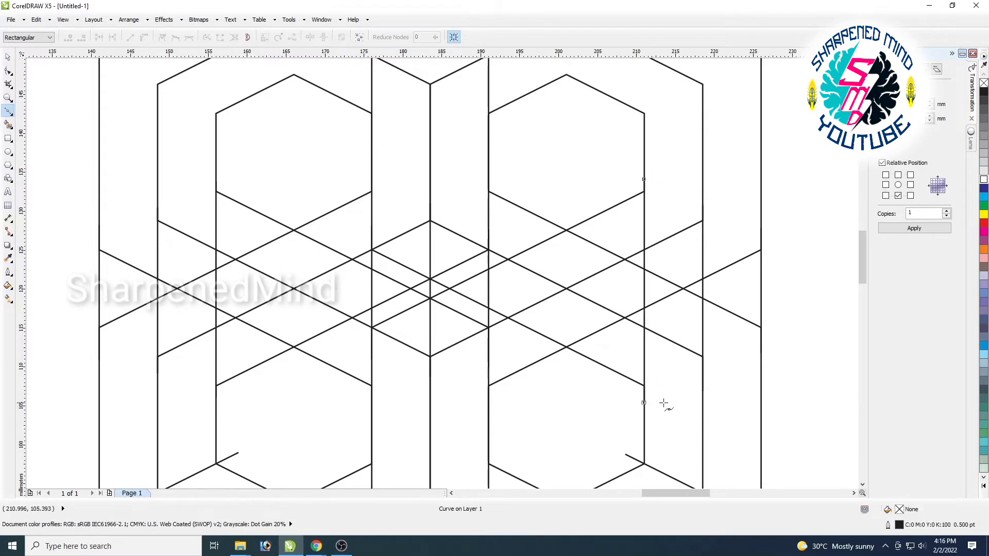
left_click(7, 57)
scroll(418, 331, "down", 1)
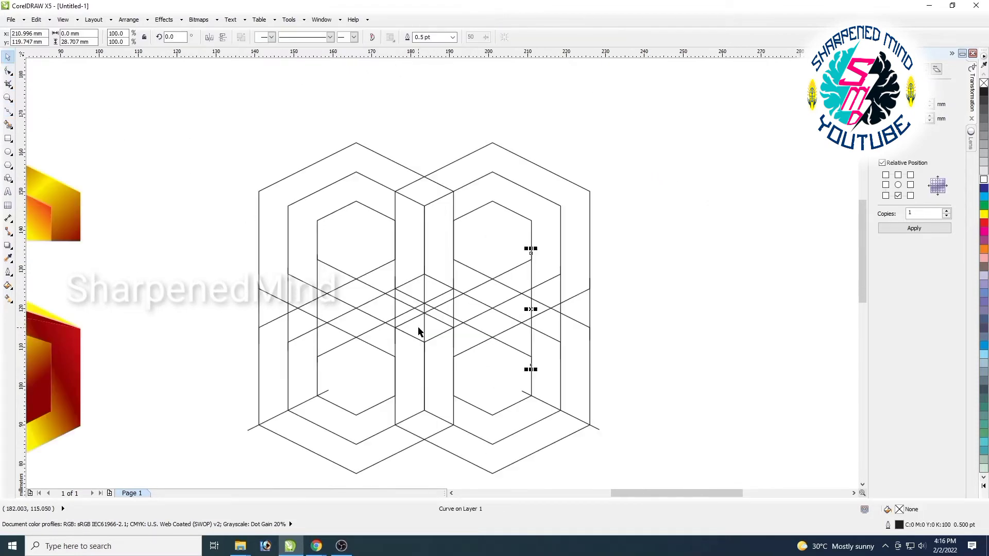
left_click(664, 331)
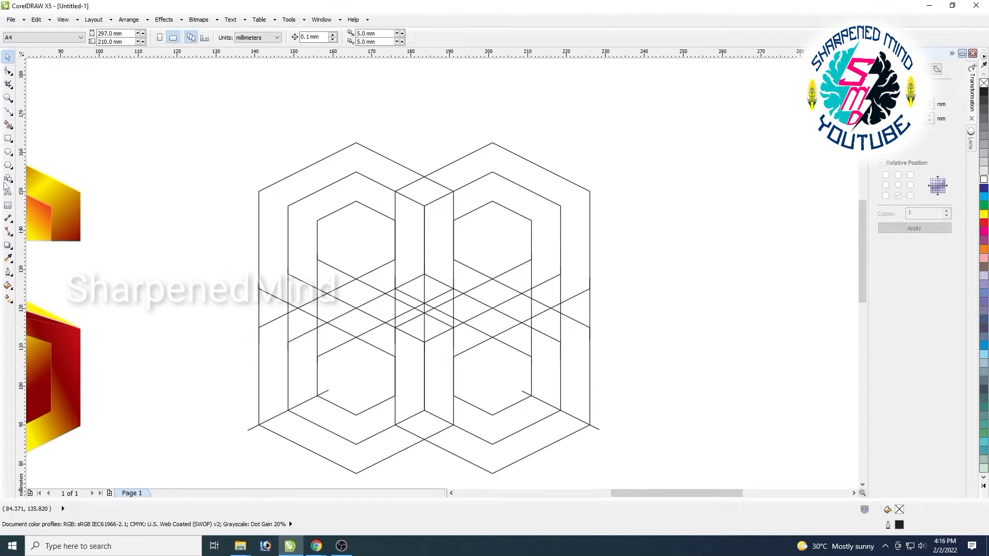
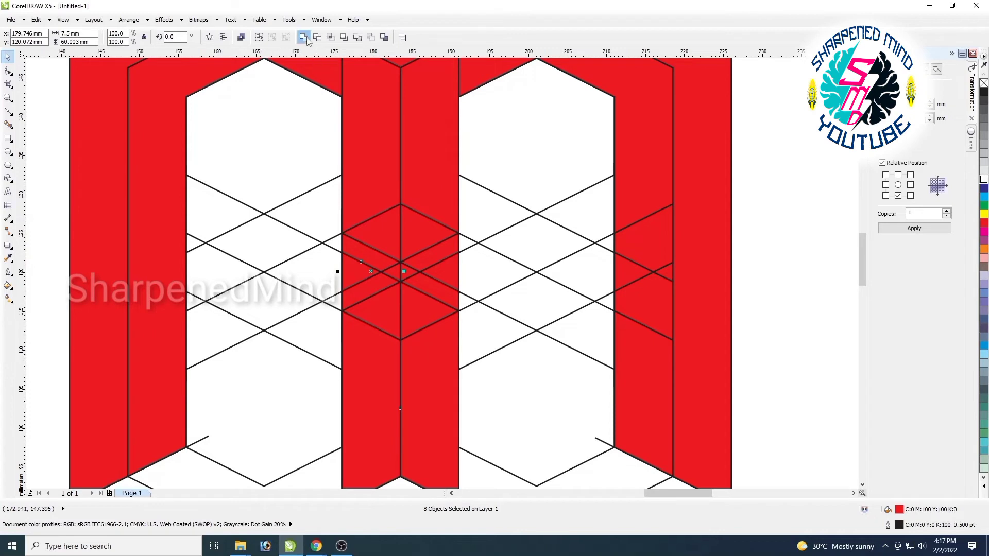
Weld the eight selected red pieces into the left strip of the central column, and clear the selection.
left_click(447, 363)
scroll(446, 363, "down", 1)
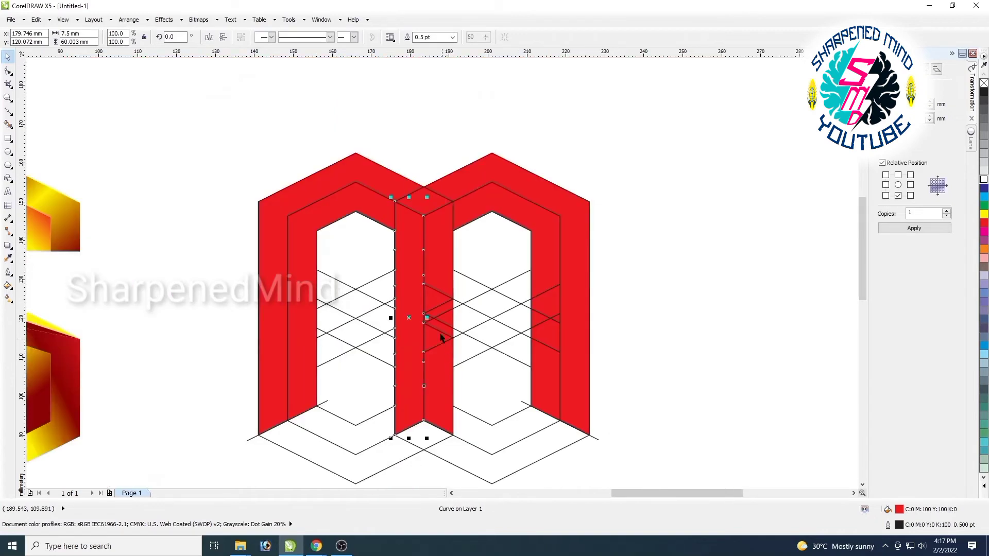
left_click(439, 297)
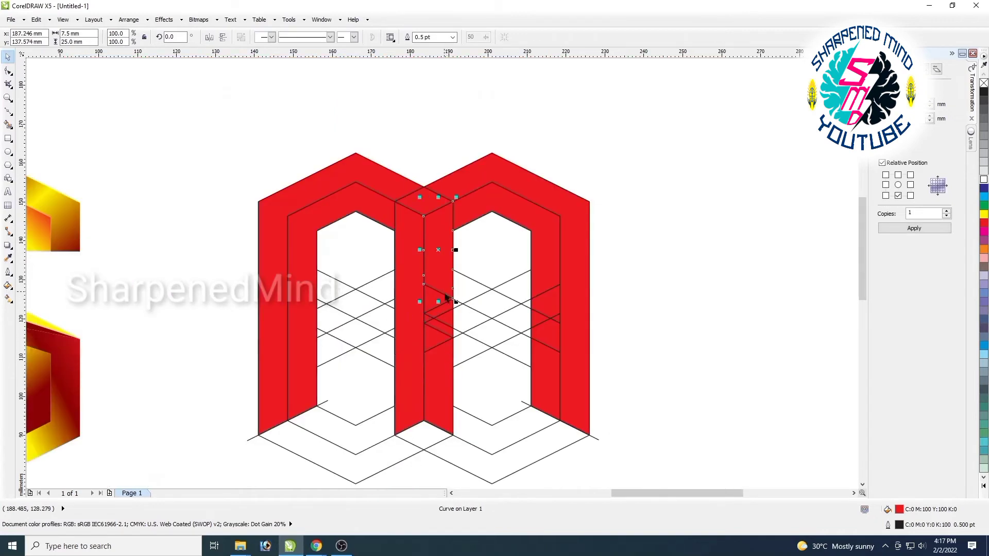
left_click(691, 287)
Weld five red pieces of the central column's right strip into one shape, leaving out the narrow slanted pieces, and deselect it.
left_click(439, 303)
left_click(435, 309, "shift")
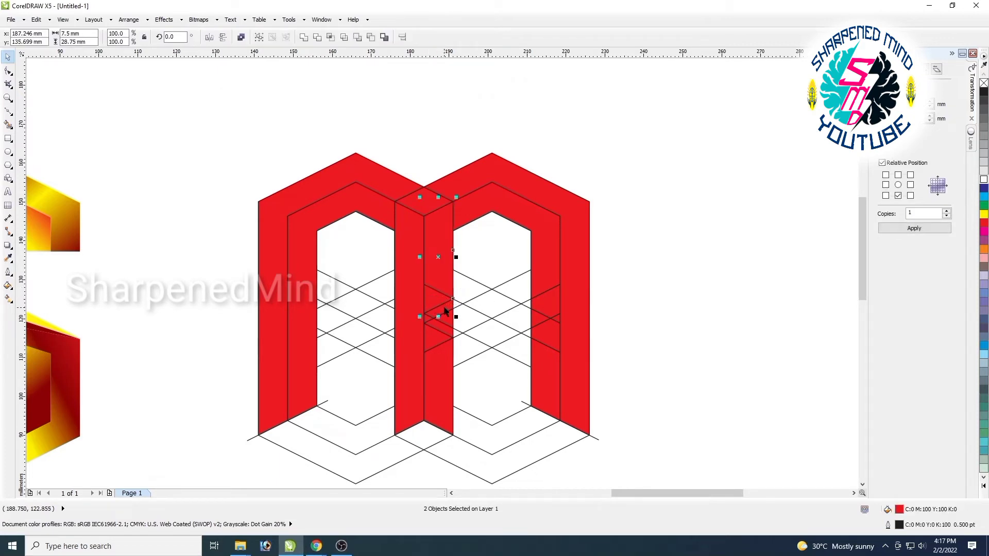
left_click(445, 322, "shift")
left_click(442, 341, "shift")
left_click(434, 352, "shift")
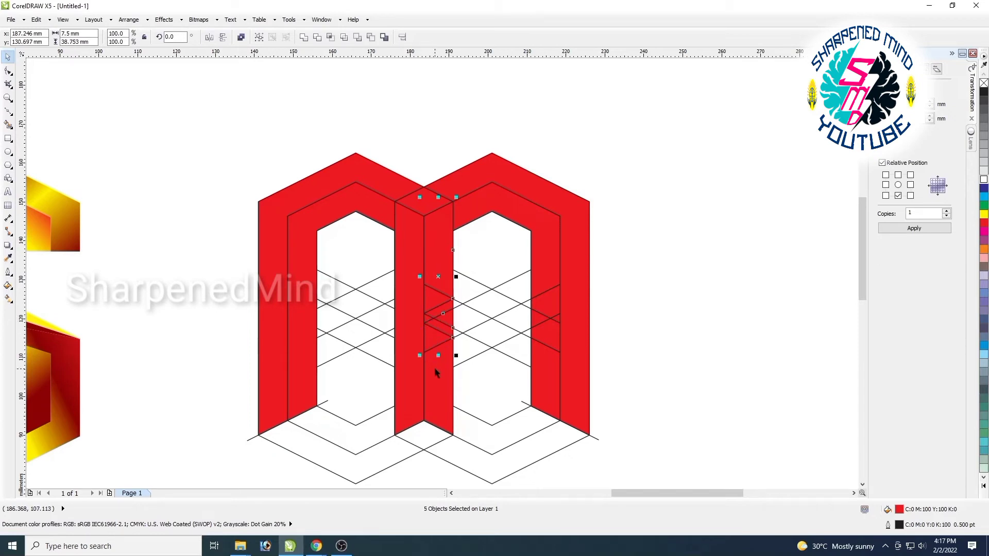
left_click(304, 37)
left_click(659, 326)
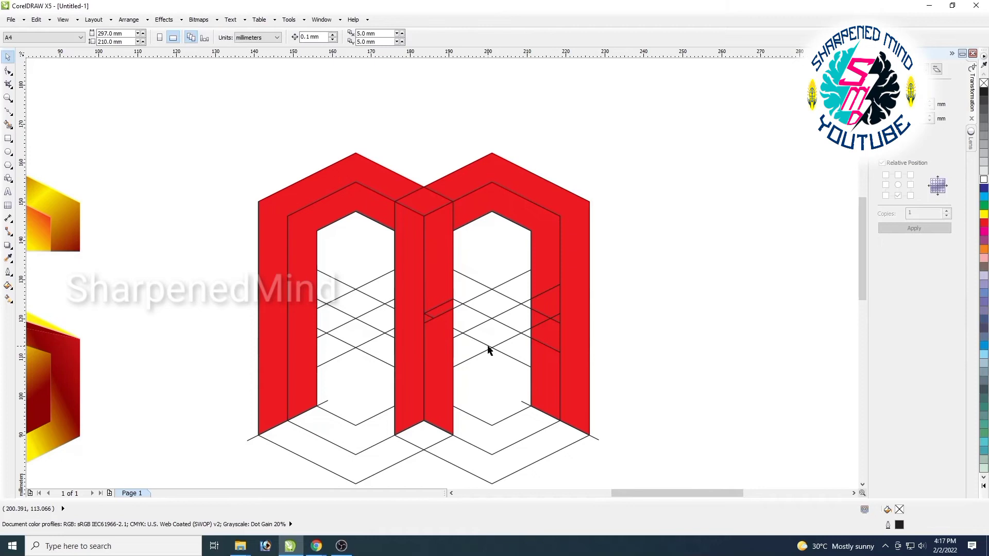
Weld the leftover slanted piece and small triangle into the central column's right strip, and deselect it.
left_click(439, 341)
left_click(436, 316)
scroll(435, 330, "up", 2)
key("Escape")
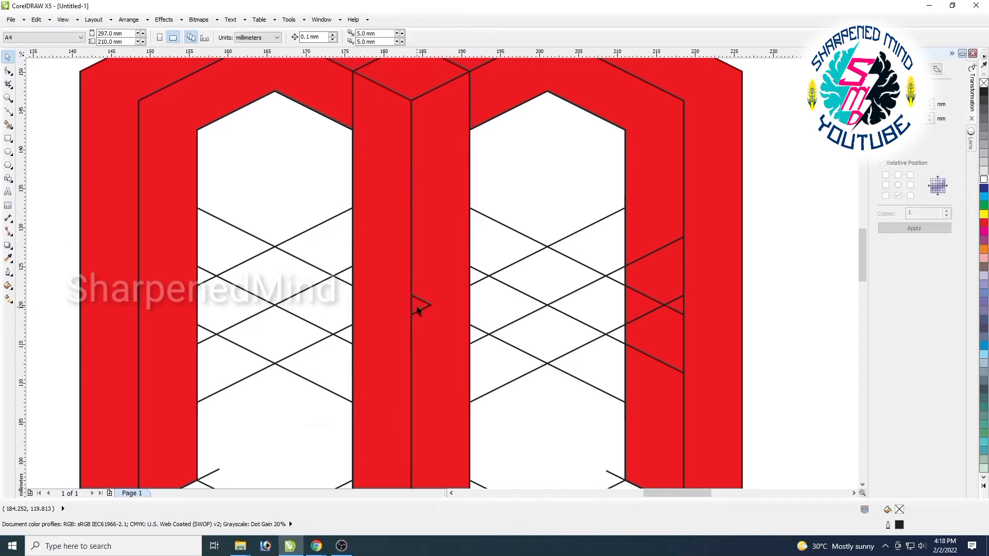
left_click(414, 313)
left_click(445, 266, "shift")
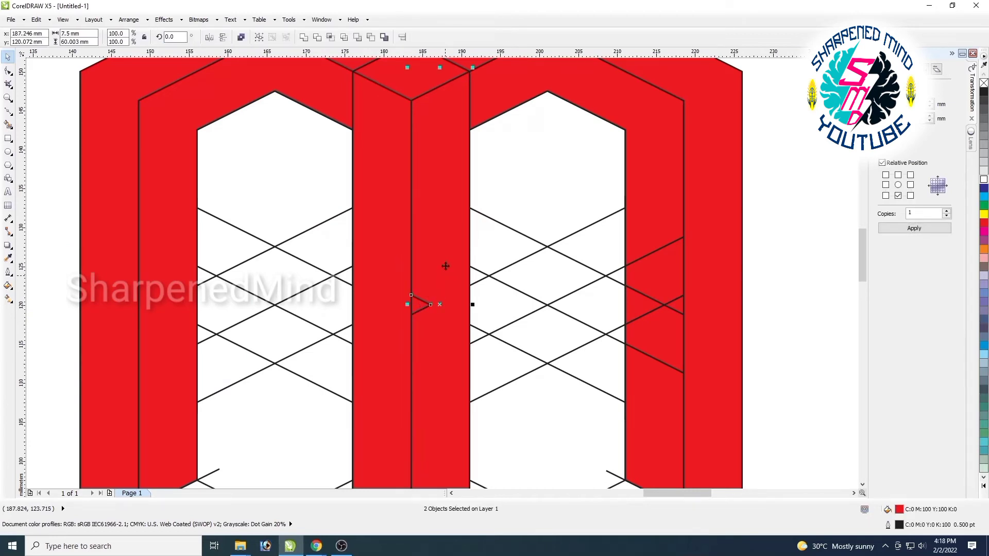
left_click(304, 37)
scroll(649, 401, "down", 1)
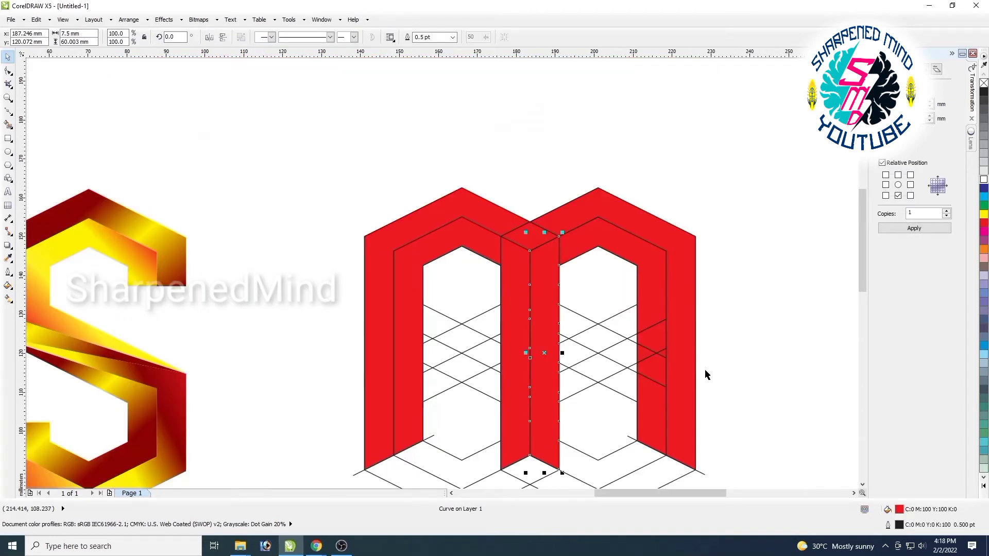
left_click(743, 354)
Weld five red pieces of the right arch's inner strip into one shape and deselect it.
left_click(641, 304)
left_click(657, 342, "shift")
left_click(645, 353, "shift")
left_click(652, 371, "shift")
left_click(650, 420, "shift")
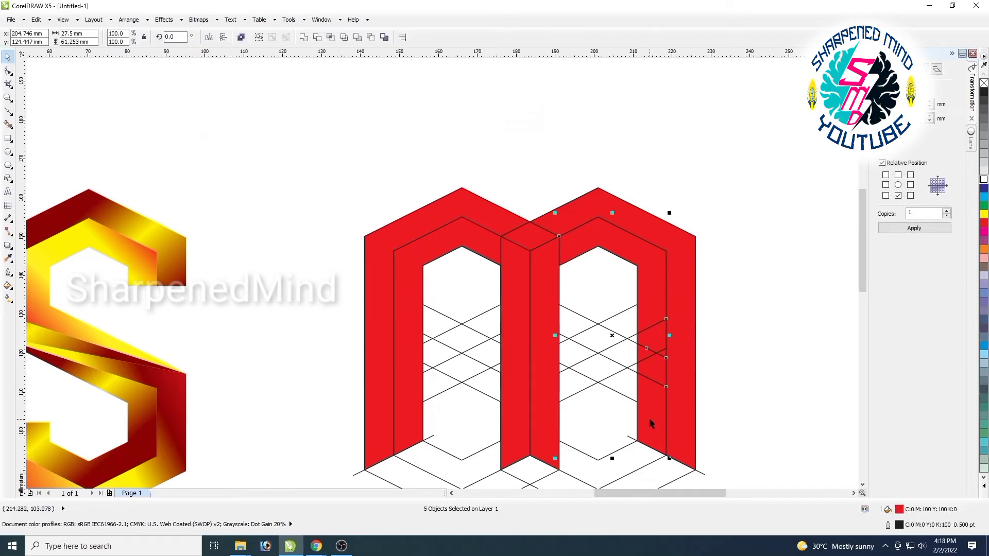
left_click(304, 37)
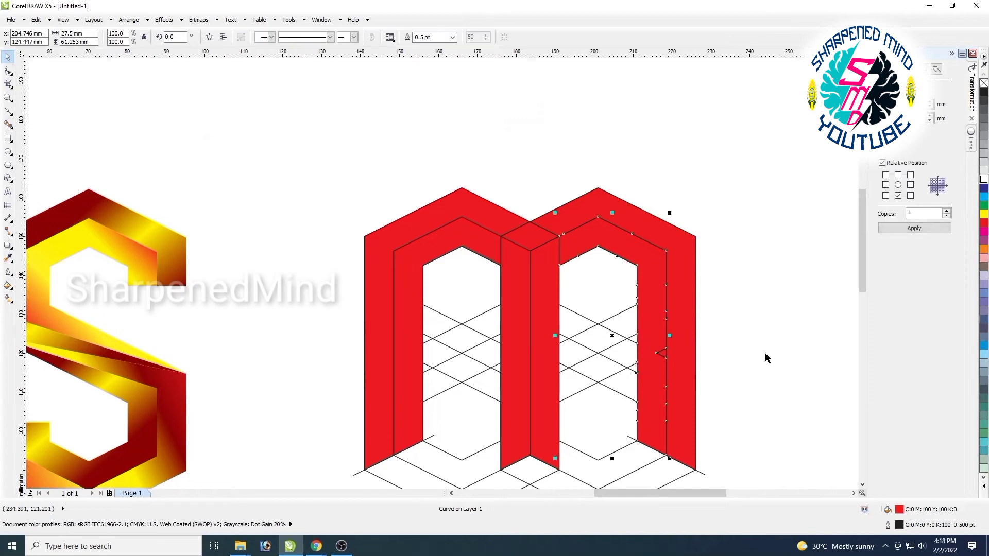
left_click(744, 359)
Weld the leftover small triangle into the right arch's inner strip and clear the selection.
left_click(662, 356)
left_click(651, 383, "shift")
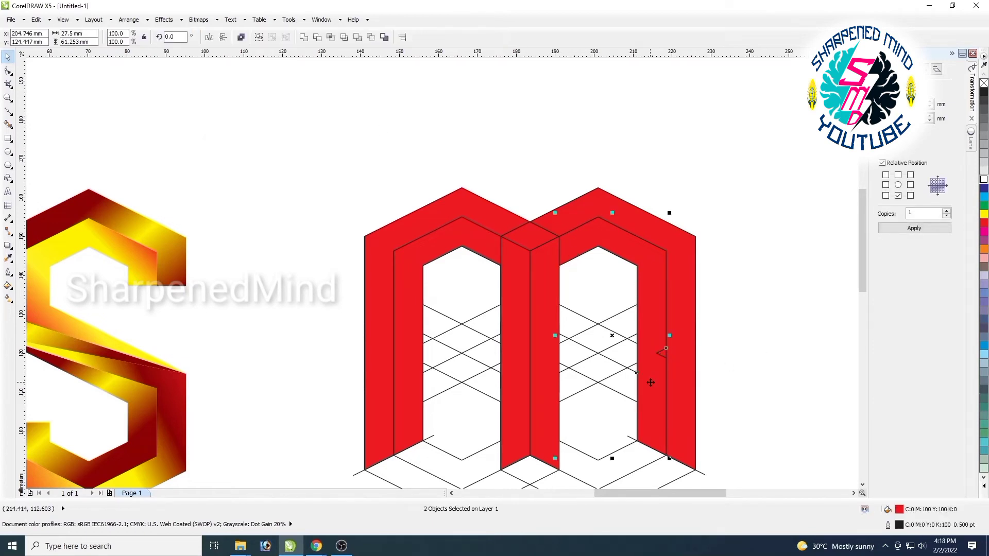
left_click(304, 37)
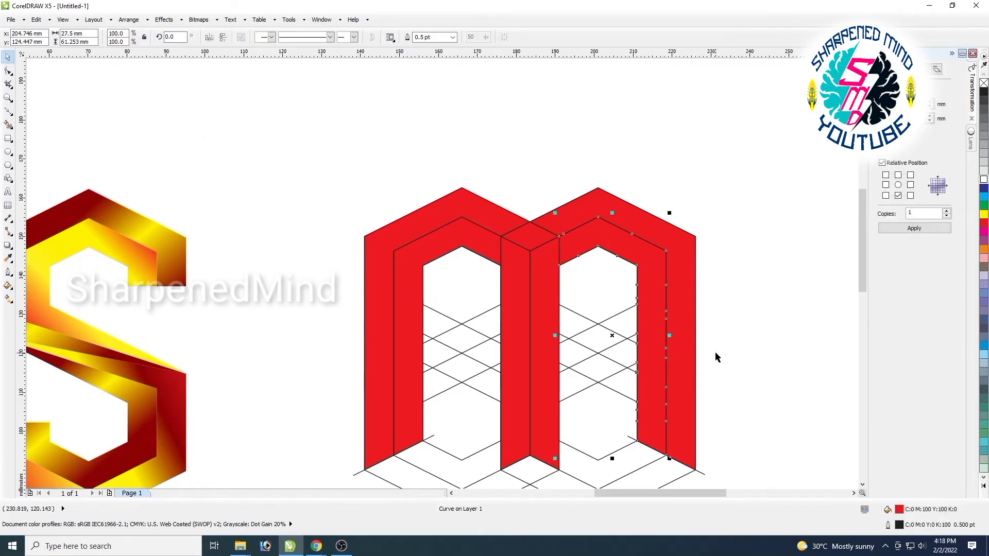
scroll(715, 351, "down", 1)
left_click(732, 374)
scroll(731, 372, "up", 1)
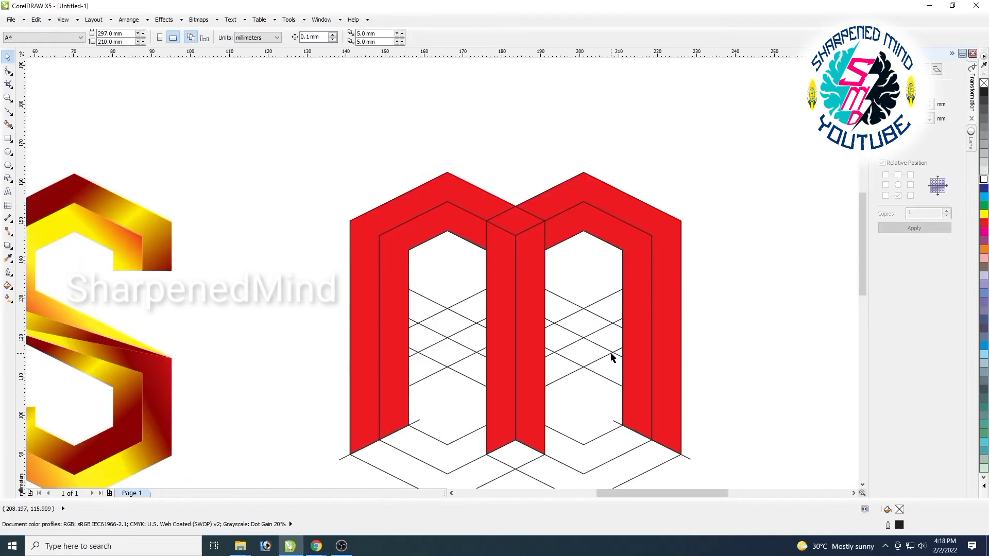
Select all seven red pieces of the M and move them about 92 mm to the right, clear of the construction lines.
left_click(373, 219)
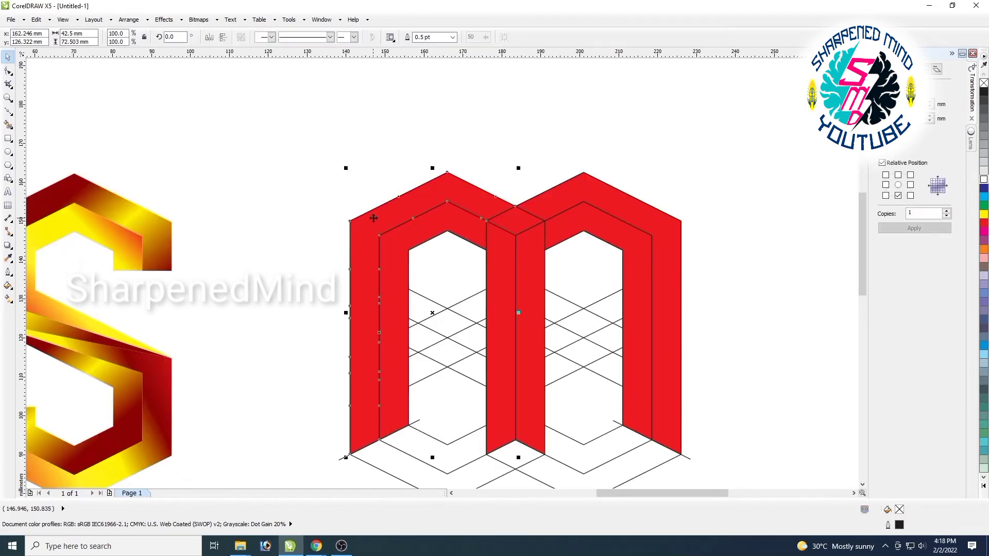
left_click(498, 257, "shift")
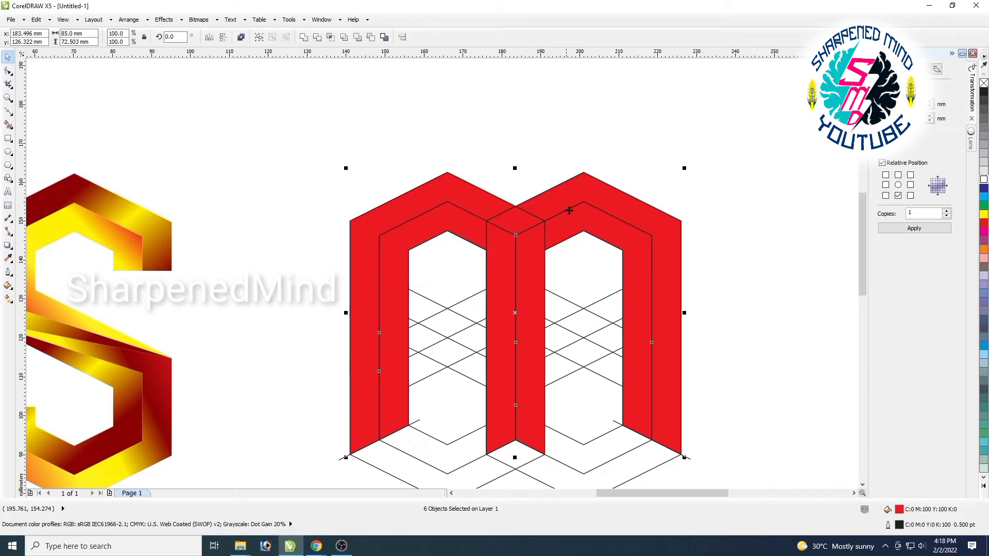
left_click(579, 219, "shift")
left_click_drag(664, 260, 682, 262)
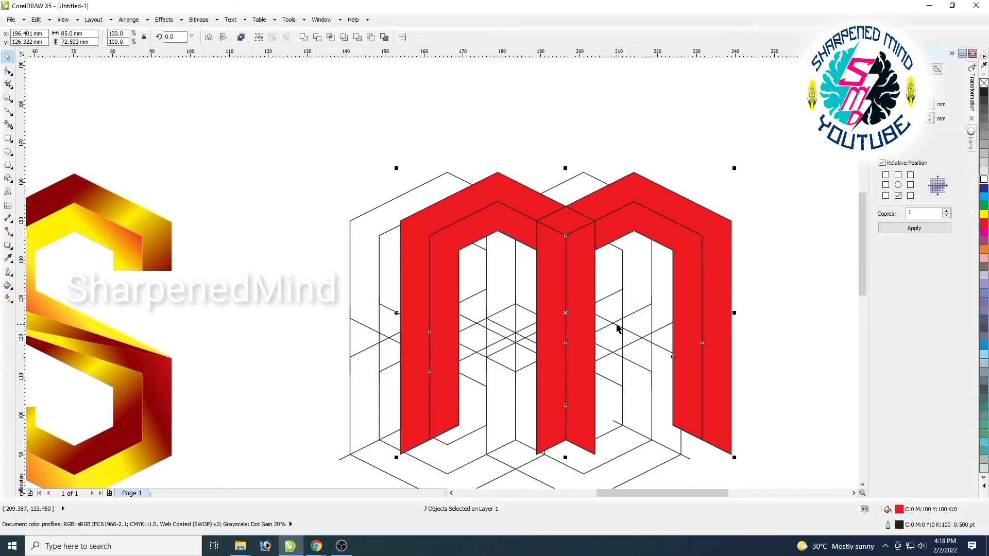
scroll(618, 328, "right", 1)
left_click_drag(557, 345, 757, 343)
left_click_drag(623, 353, 730, 353)
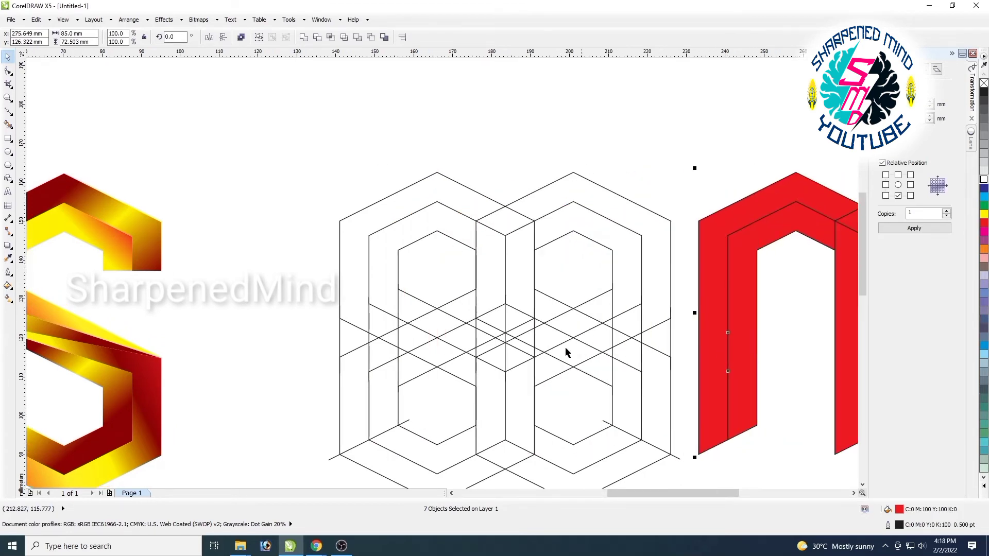
Delete all the leftover hexagon and bridging construction lines between the S and the red M.
left_click_drag(297, 162, 684, 476)
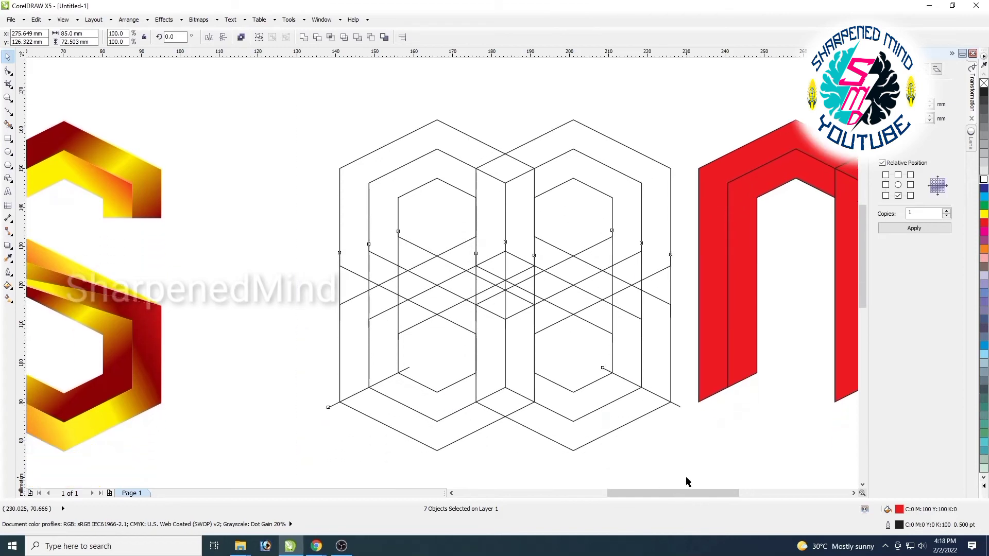
key("Delete")
scroll(733, 468, "down", 2)
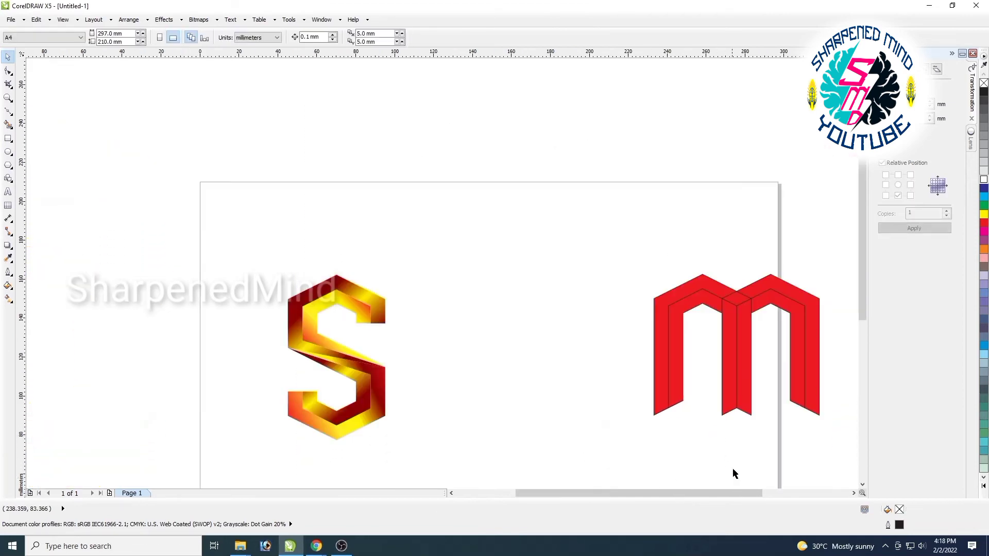
Move the whole red M next to the S, centred at about X 160 mm, Y 121 mm, and deselect it.
scroll(749, 492, "down", 1)
left_click_drag(847, 215, 612, 408)
left_click_drag(729, 341, 504, 351)
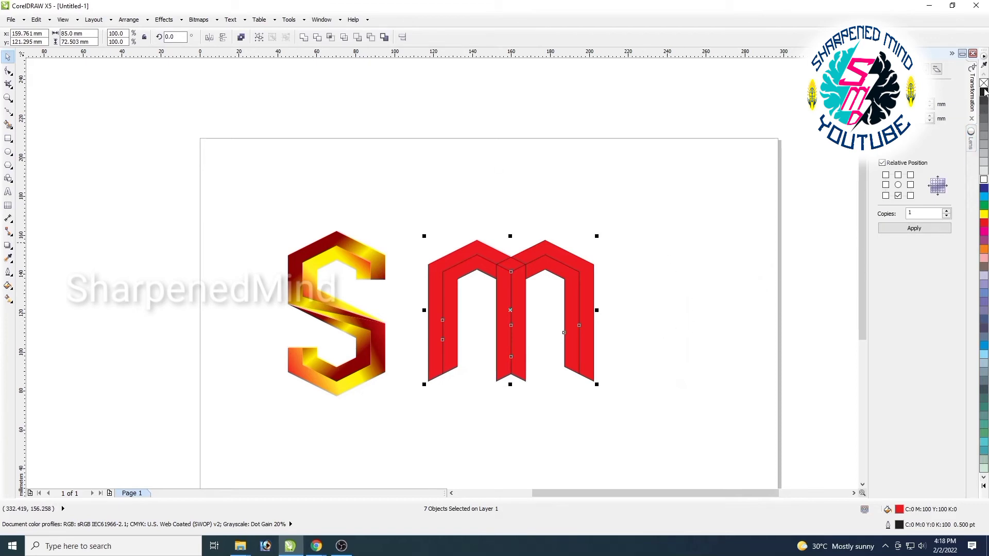
left_click(716, 357)
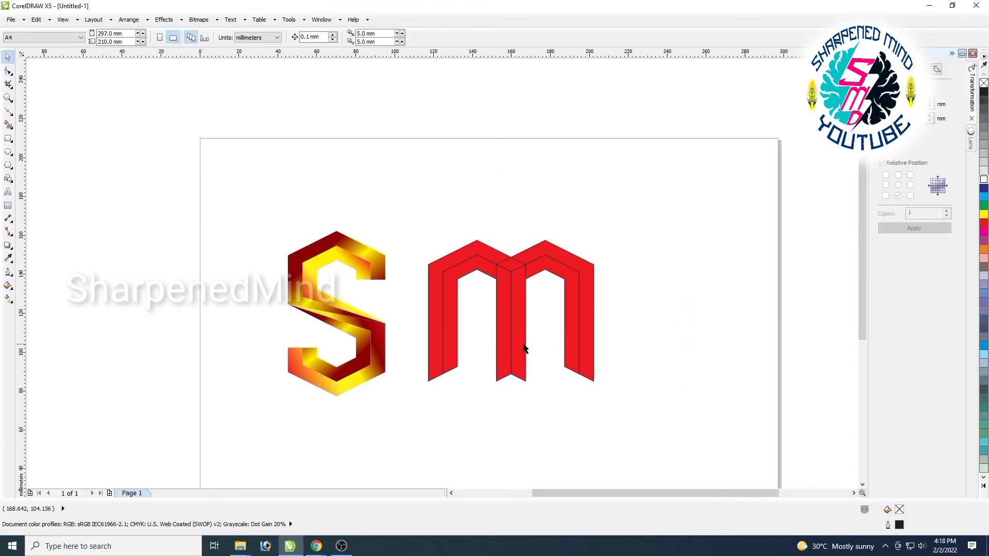
Sample the S's gradient fill with the Attributes Eyedropper and apply it to all seven pieces of the M.
left_click(378, 336)
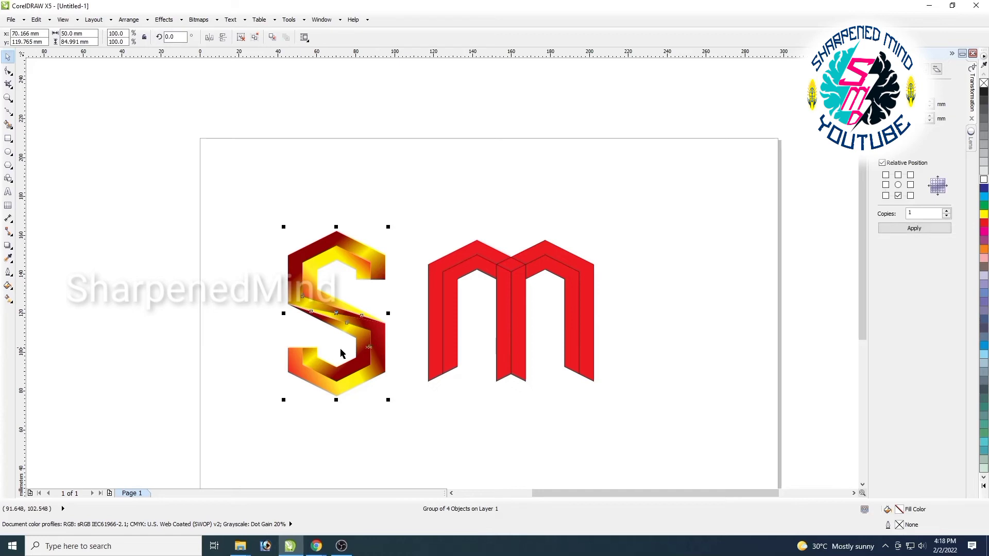
left_click(9, 259)
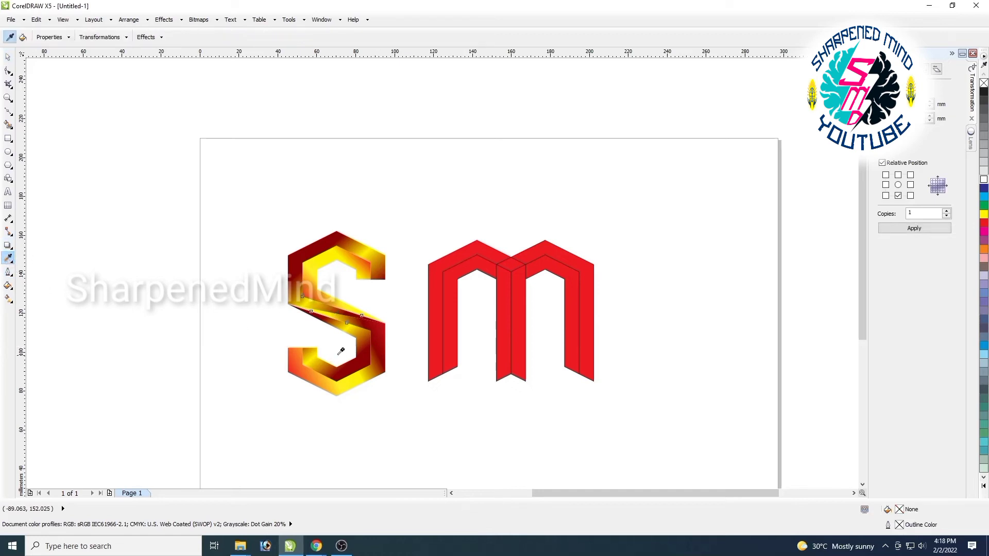
left_click(378, 336)
left_click(436, 328)
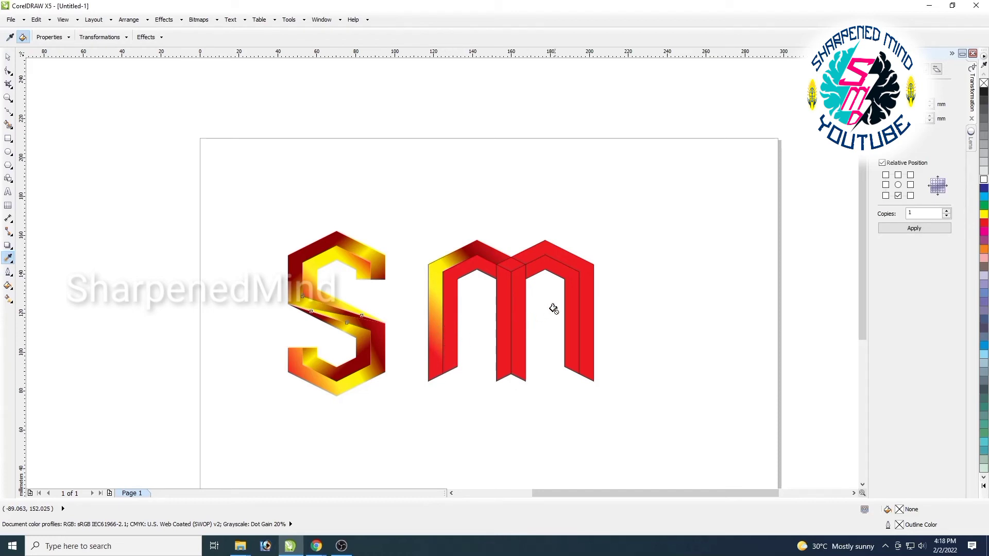
left_click(559, 273)
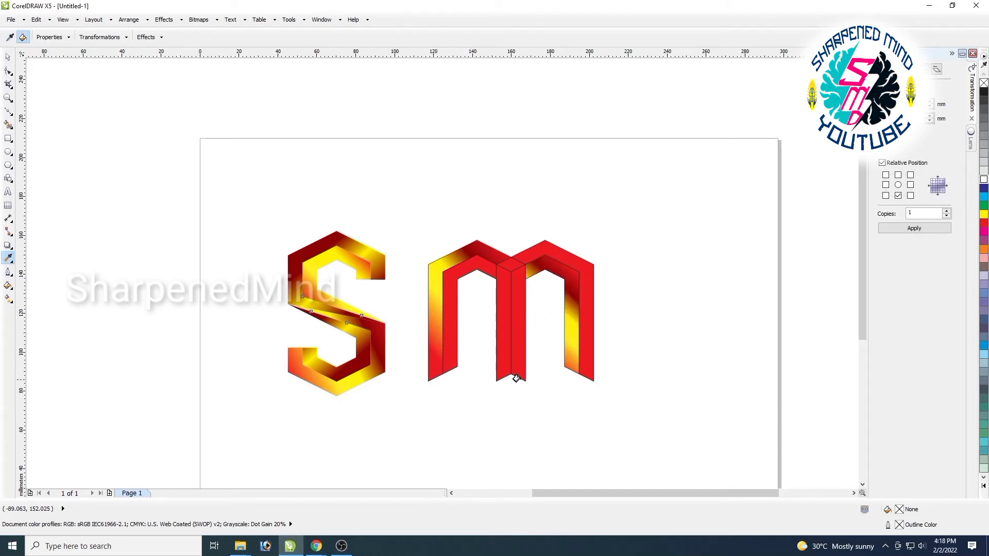
left_click(501, 327)
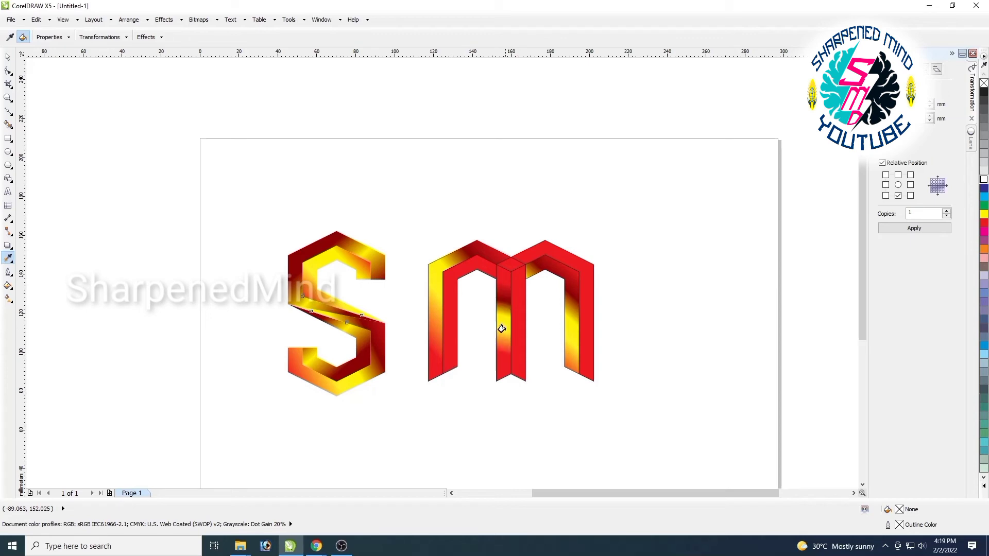
left_click(510, 265)
left_click(528, 253)
left_click(517, 299)
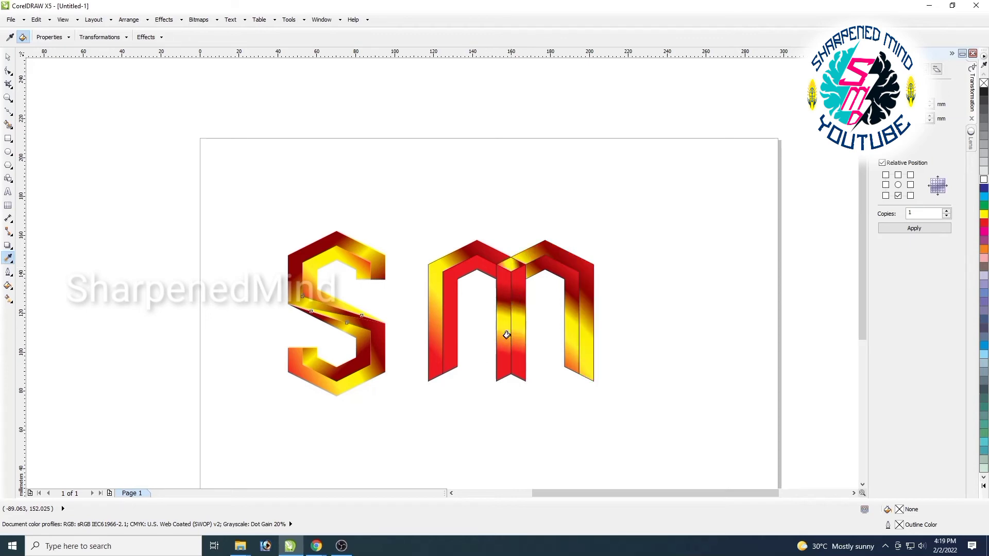
left_click(480, 265)
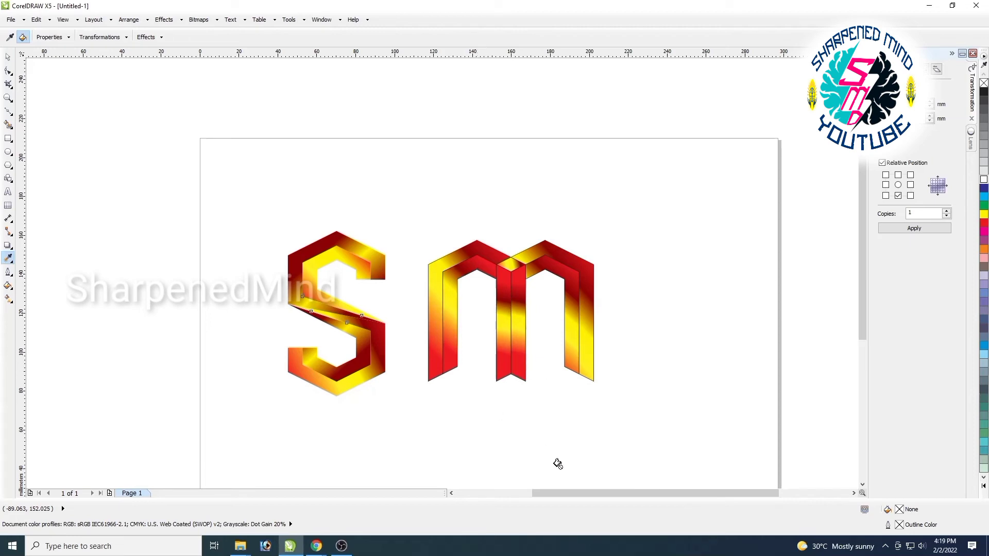
Remove the outlines from all seven pieces of the M and clear the selection.
left_click(8, 57)
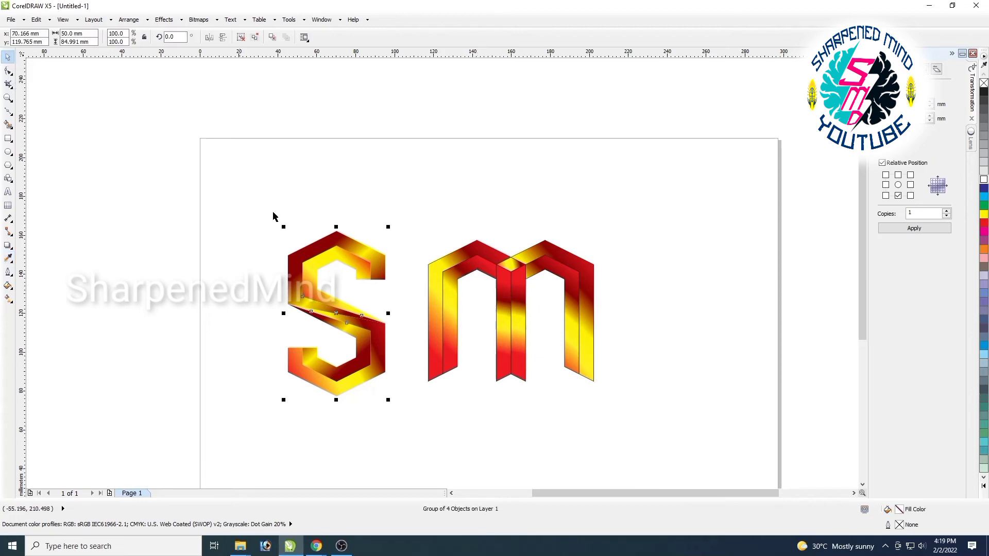
left_click(437, 268)
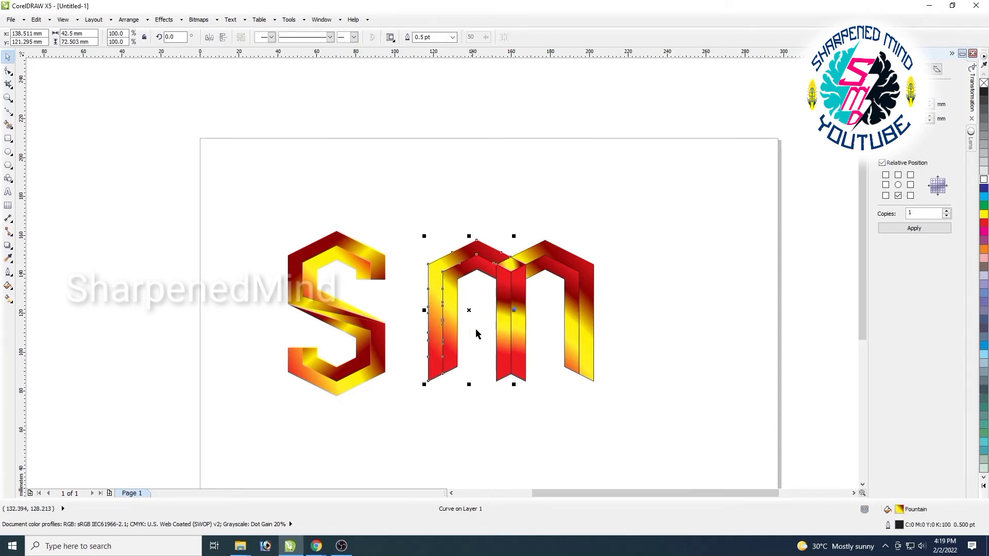
left_click_drag(400, 199, 709, 448)
right_click(984, 83)
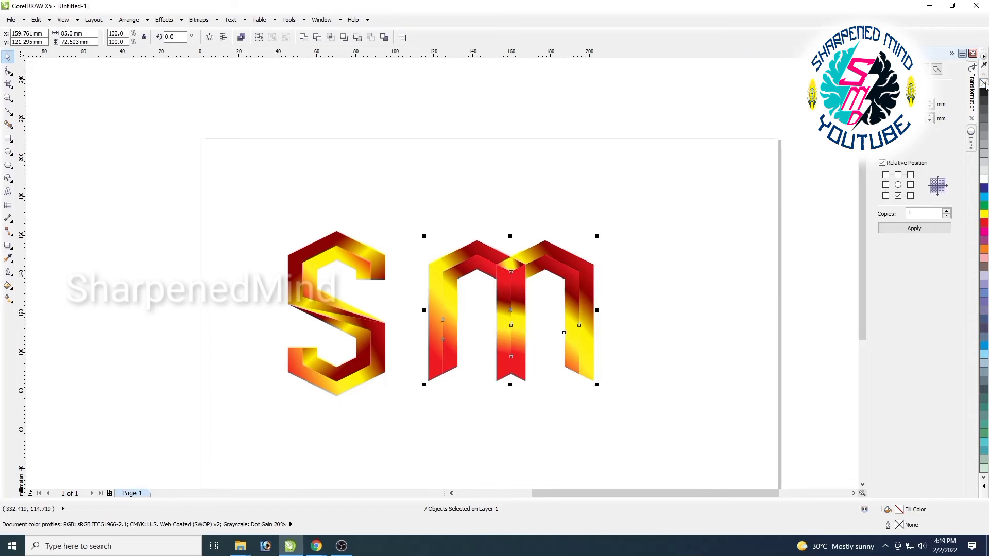
left_click(673, 358)
Redirect the linear gradient of the left arch's outer strip to run vertically at about 270°, from the arch peak down to the leg's foot.
scroll(536, 385, "up", 2)
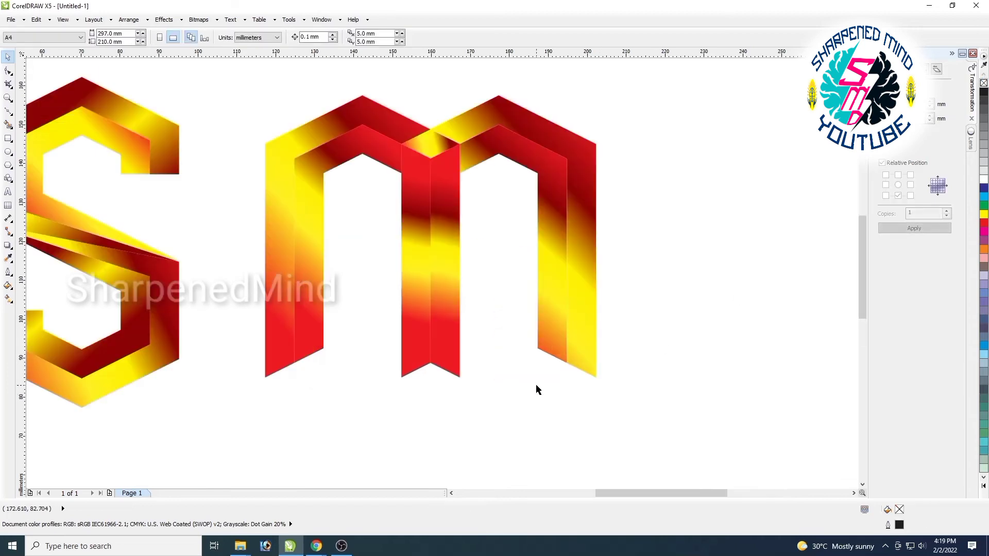
left_click(275, 239)
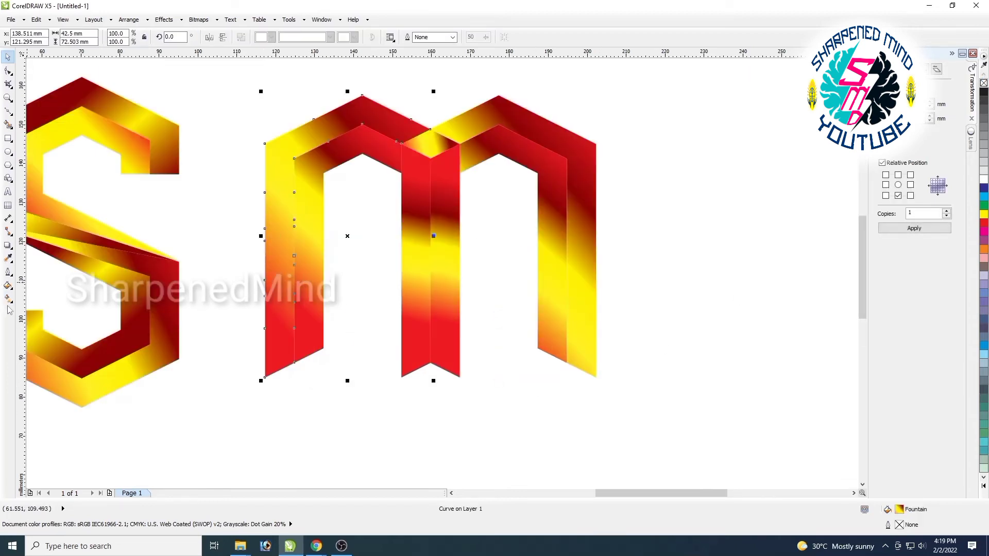
key("g")
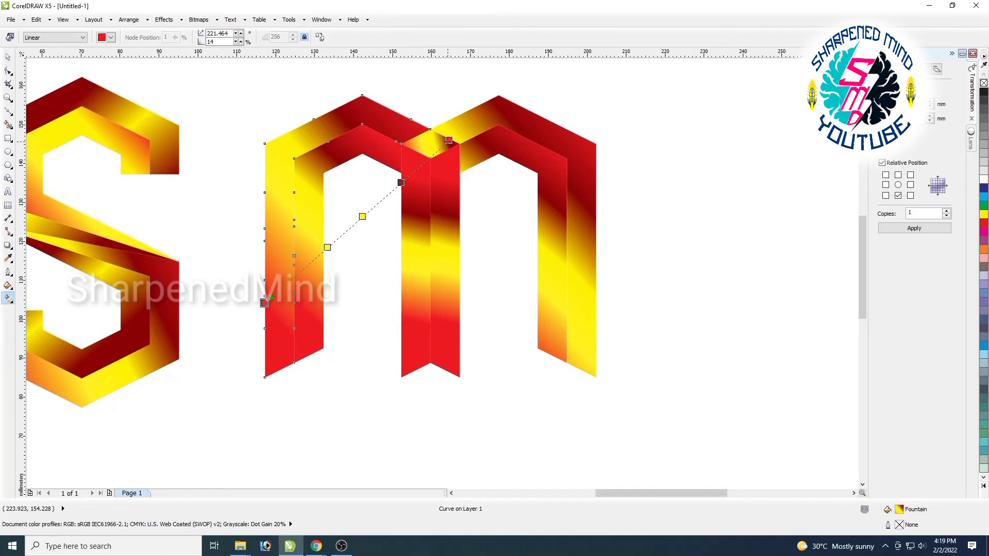
left_click_drag(449, 139, 349, 114)
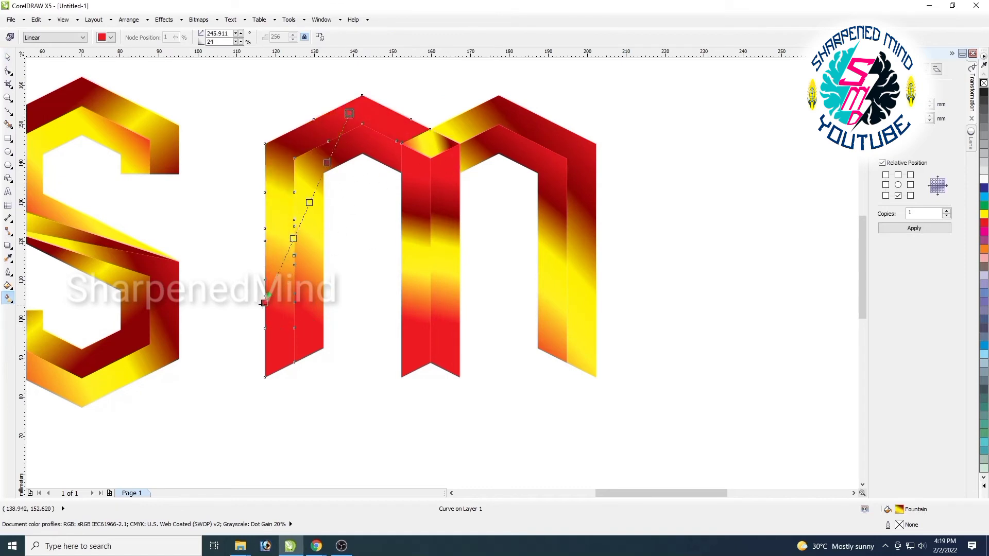
left_click_drag(263, 304, 349, 354)
Reposition the outer strip's gradient stops, with yellow at 18% and 83% and dark red at 50%.
left_click_drag(350, 273, 348, 300)
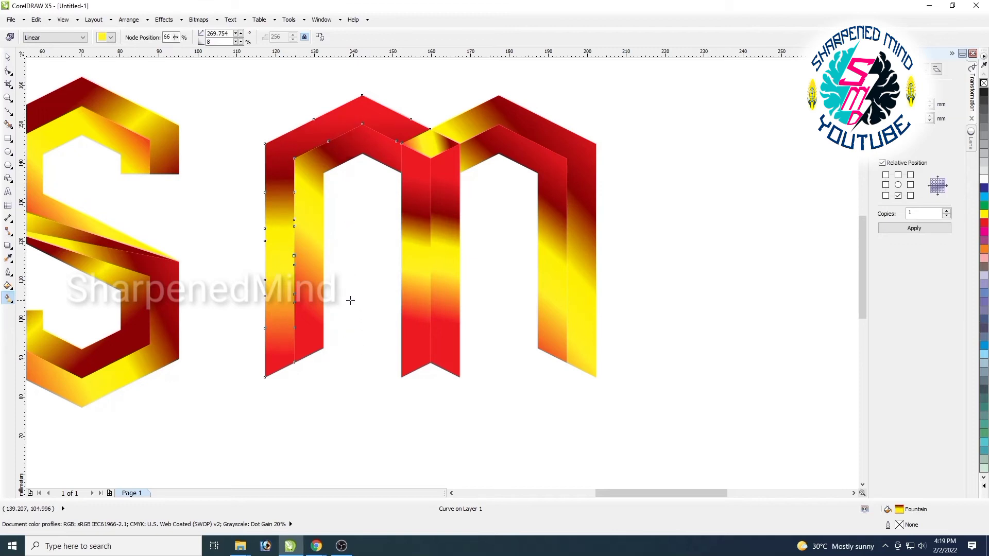
left_click_drag(348, 227, 348, 255)
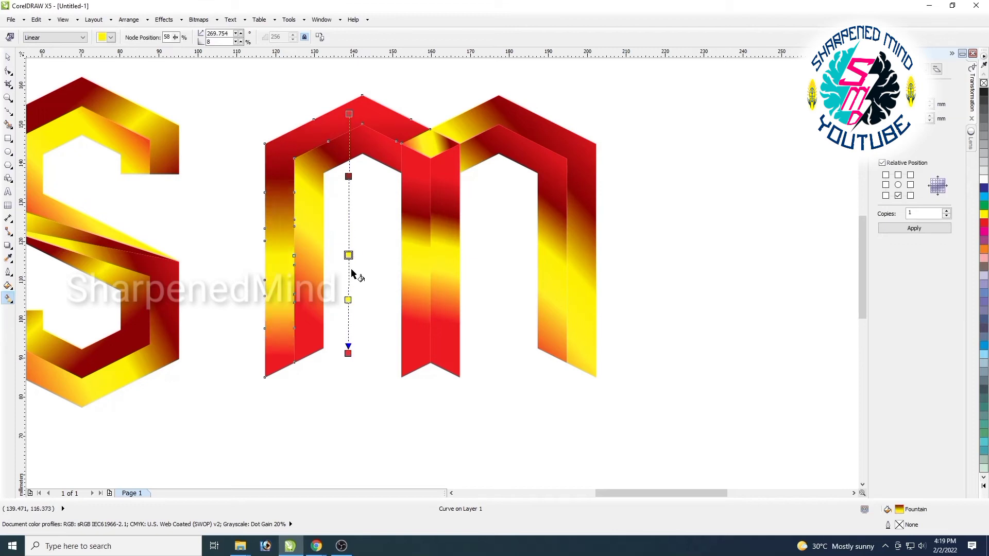
left_click_drag(348, 300, 349, 315)
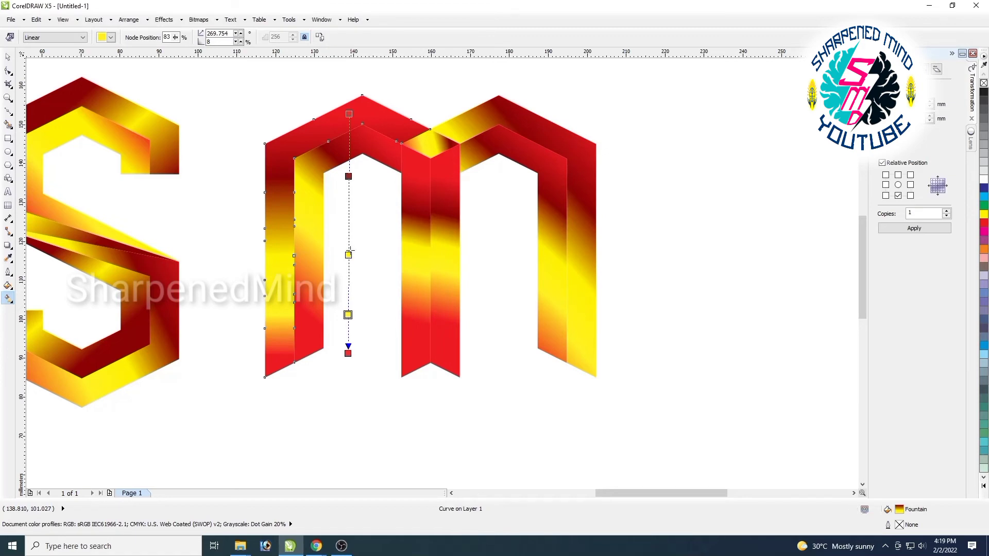
left_click_drag(348, 254, 349, 158)
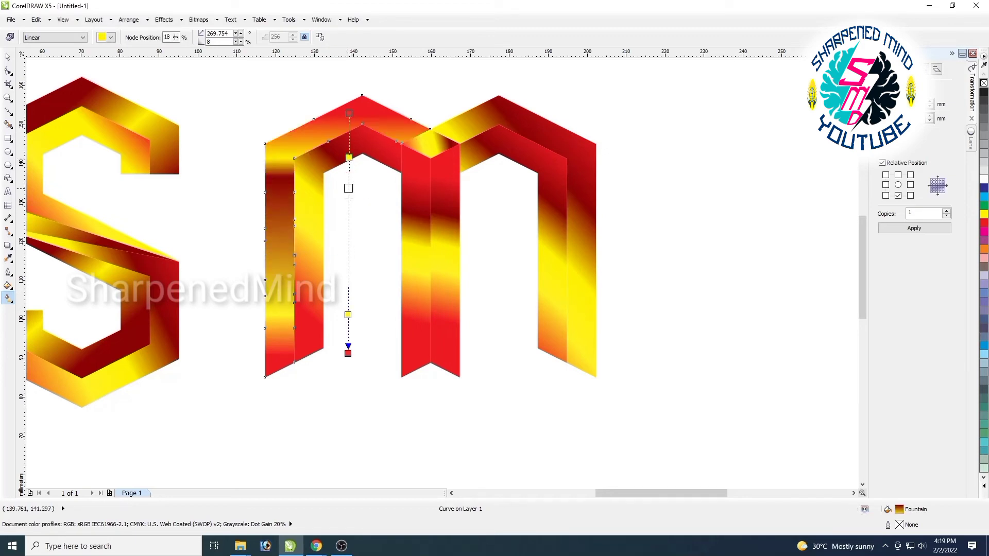
double_click(348, 236)
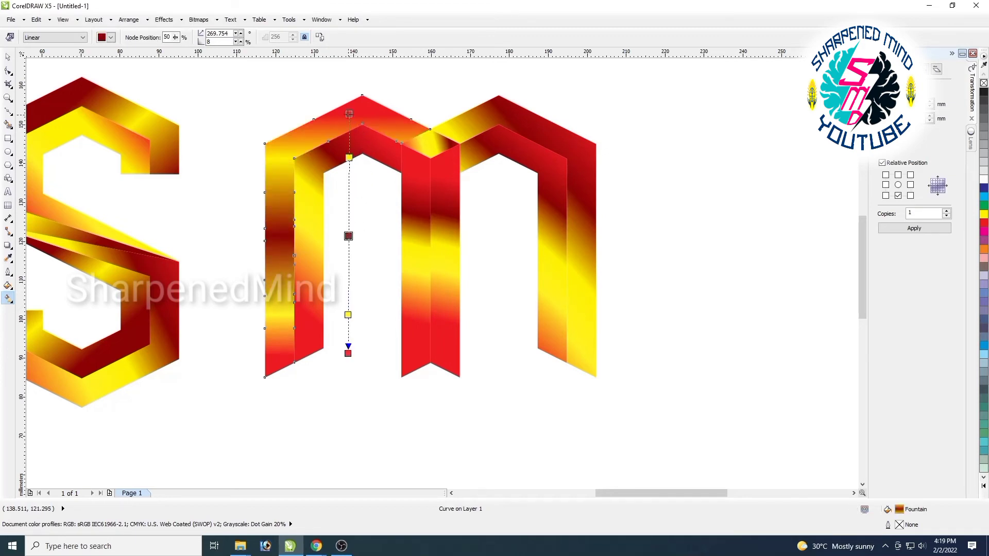
Nudge the upper end of the outer strip's gradient and recolour it with the dark red (C0 M100 Y100 K50) sampled from the S.
mouse_move(348, 114)
left_mouse_down()
mouse_move(349, 84)
mouse_move(351, 129)
mouse_move(351, 112)
left_mouse_up()
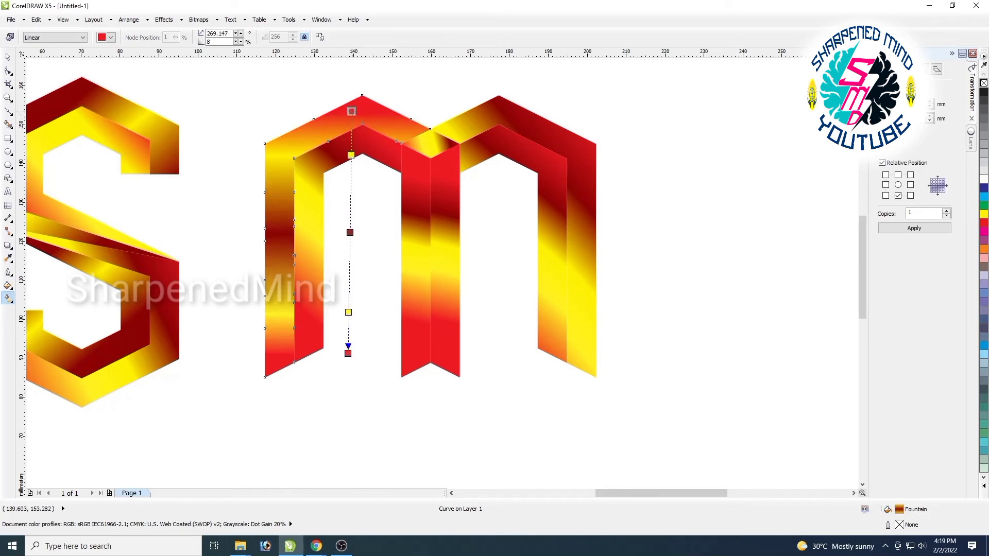
left_click(110, 37)
left_click(107, 125)
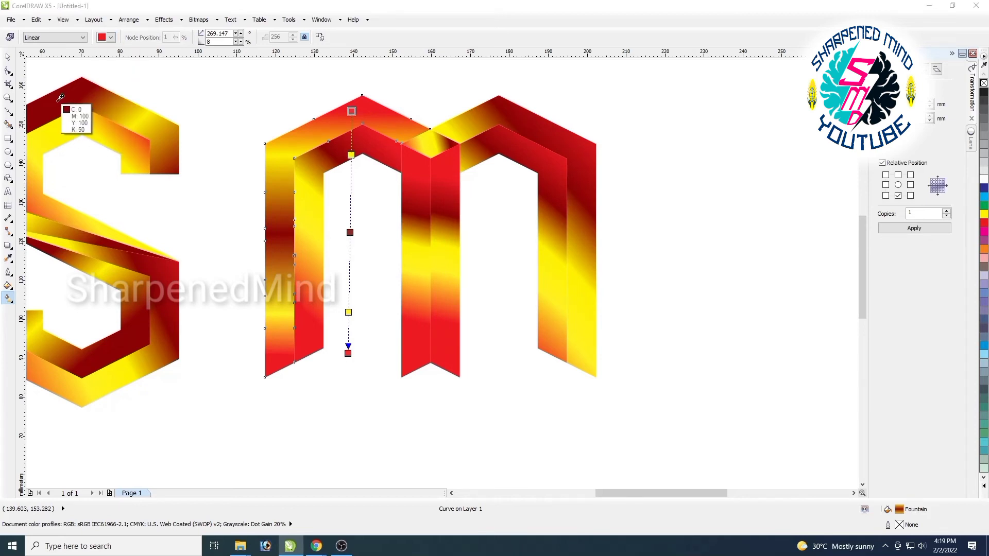
left_click(60, 98)
left_click(8, 56)
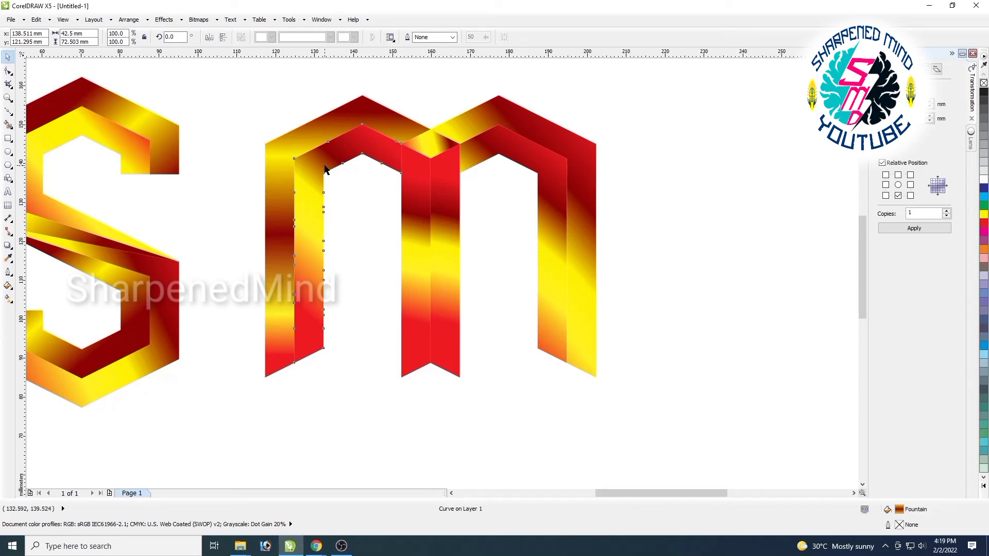
Redirect the linear gradient of the left arch's inner strip to run vertically at about 271°, from the arch peak down towards the leg's foot.
key("g")
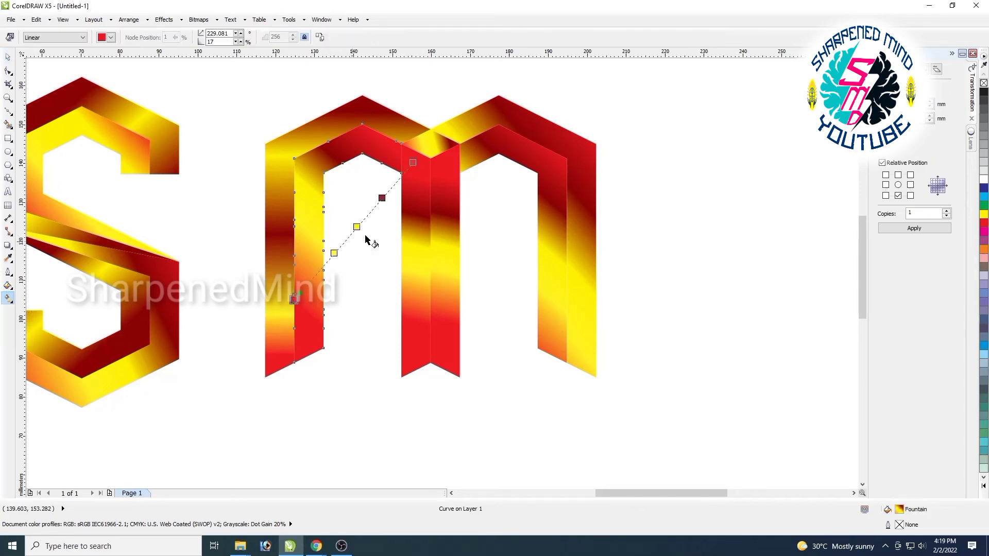
left_click_drag(412, 163, 370, 149)
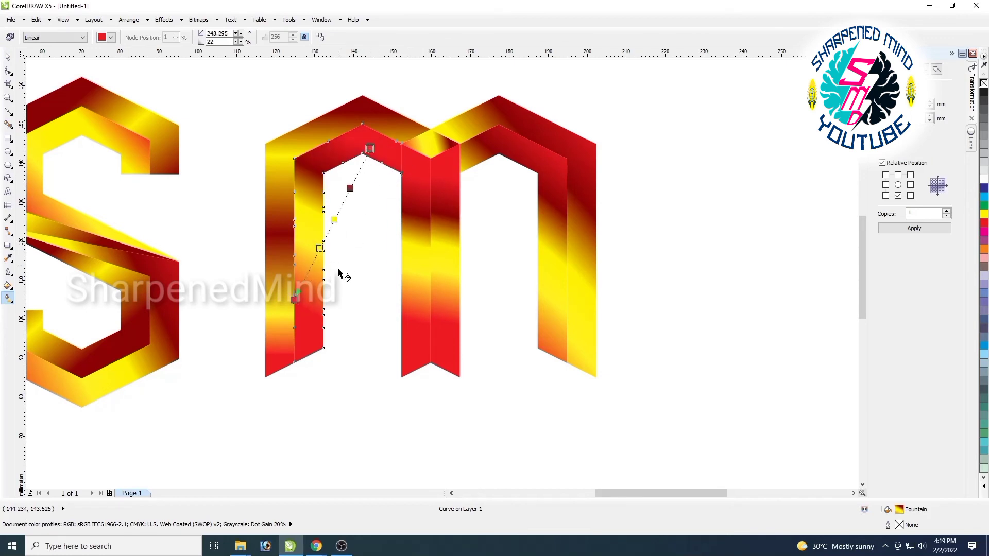
left_click_drag(294, 298, 368, 337)
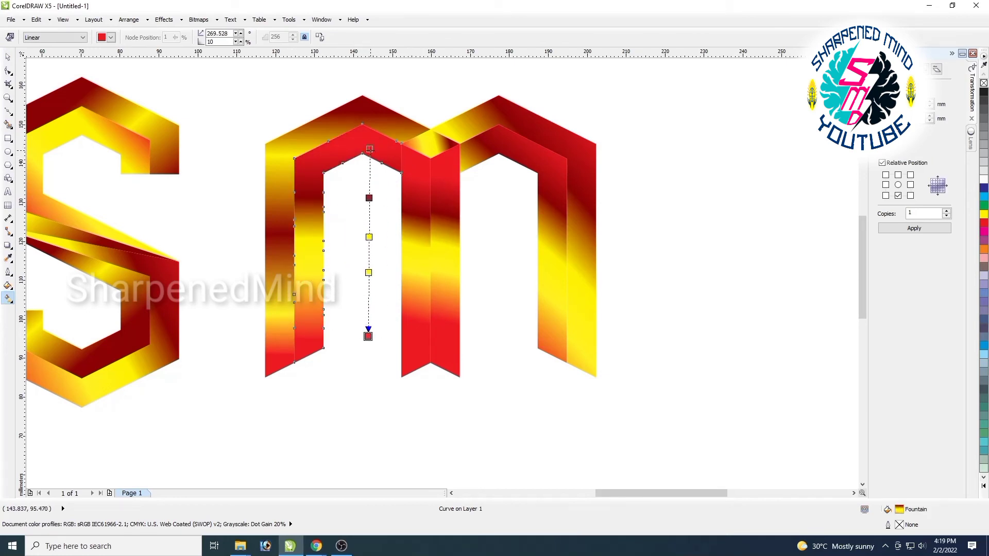
left_click_drag(369, 149, 366, 126)
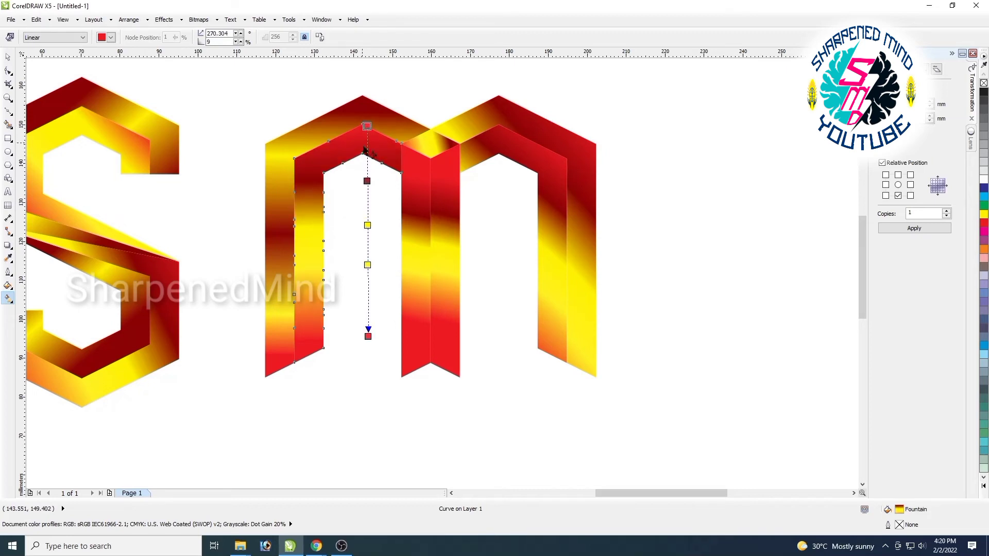
left_click_drag(367, 335, 369, 311)
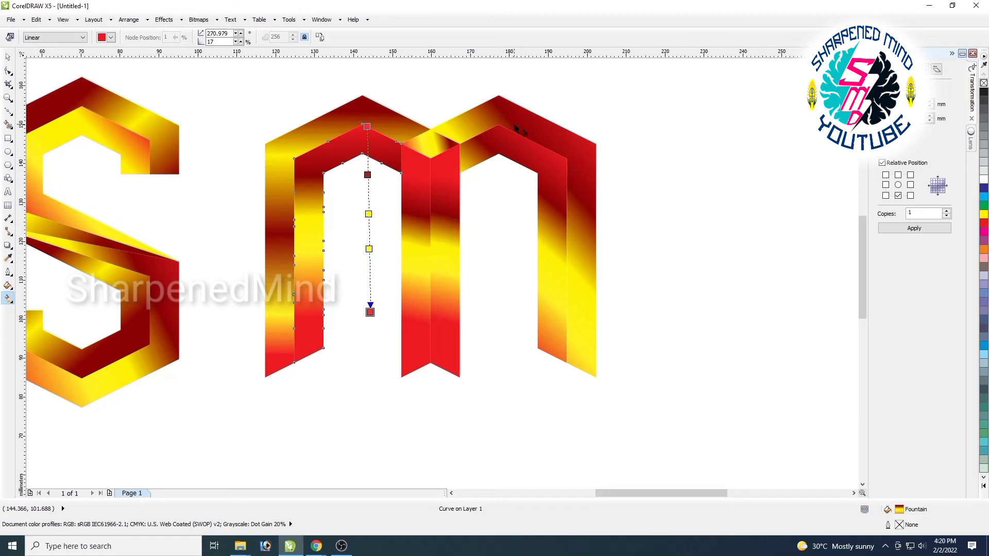
Redirect the right arch's outer strip gradient to run vertically at about 270°, from just above the peak down to the leg's foot.
left_click(514, 127)
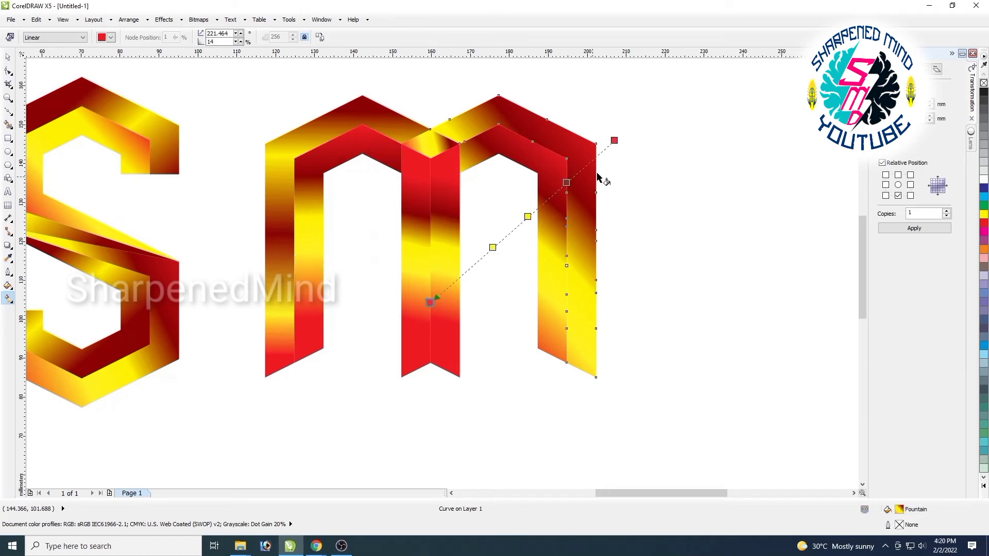
left_click_drag(430, 302, 588, 372)
left_click_drag(614, 141, 587, 66)
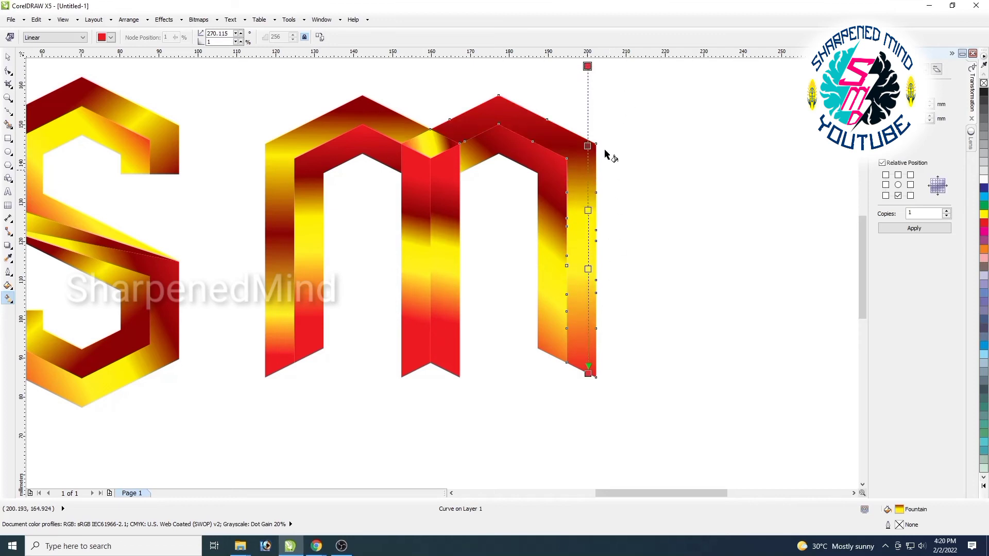
left_click_drag(588, 66, 588, 71)
Redirect the right arch's inner strip gradient to run vertically at about 269°, from just below the peak to the foot, and clear the selection.
left_click(555, 259)
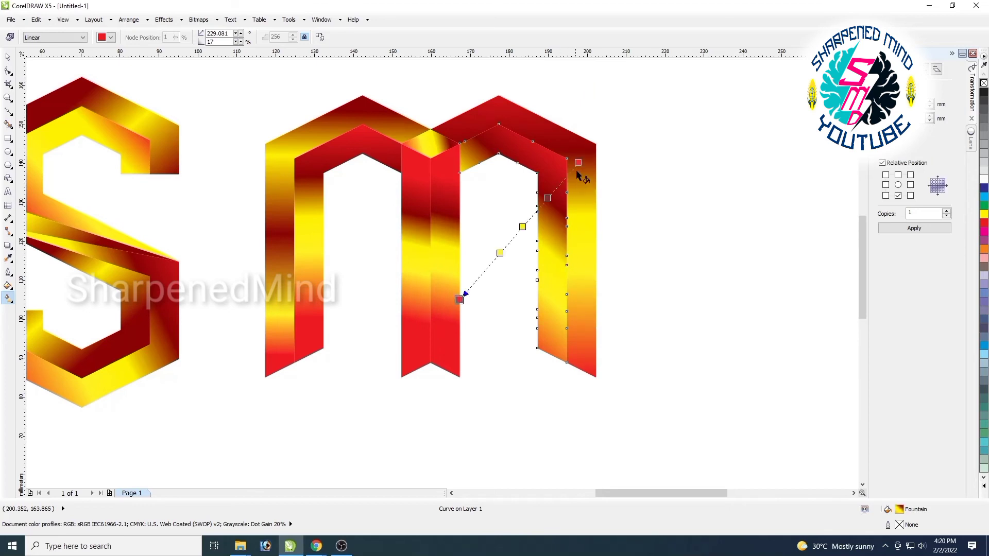
left_click_drag(578, 162, 509, 110)
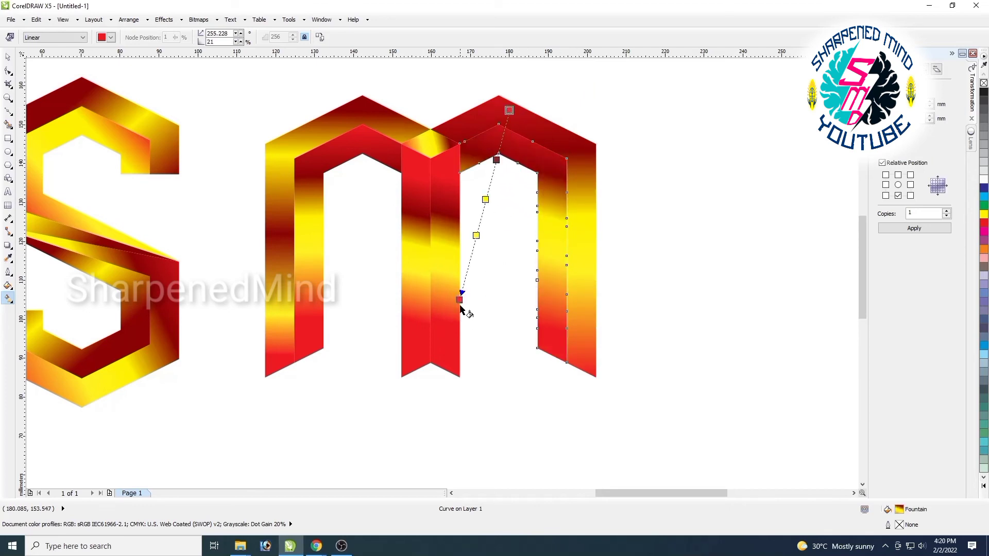
left_click_drag(459, 300, 512, 352)
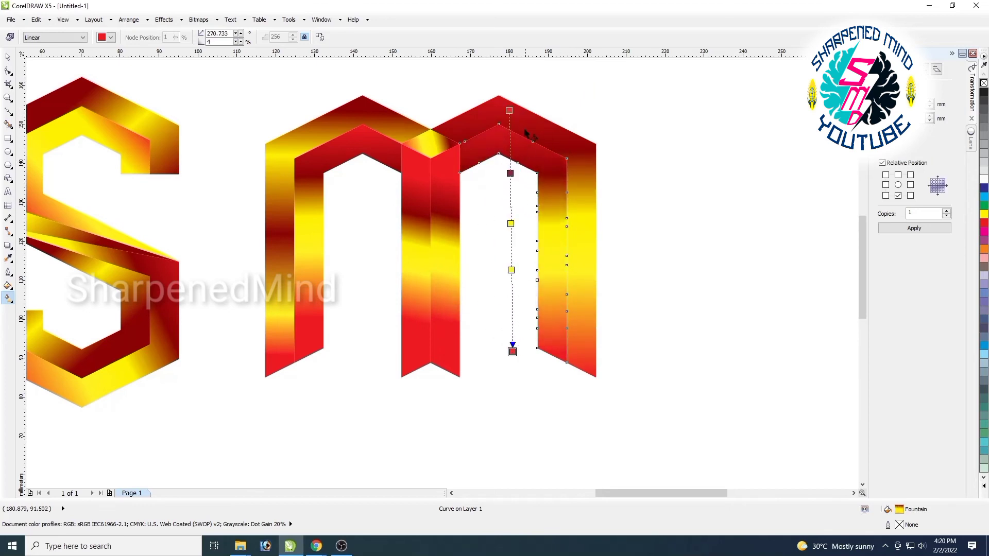
left_click_drag(509, 110, 514, 147)
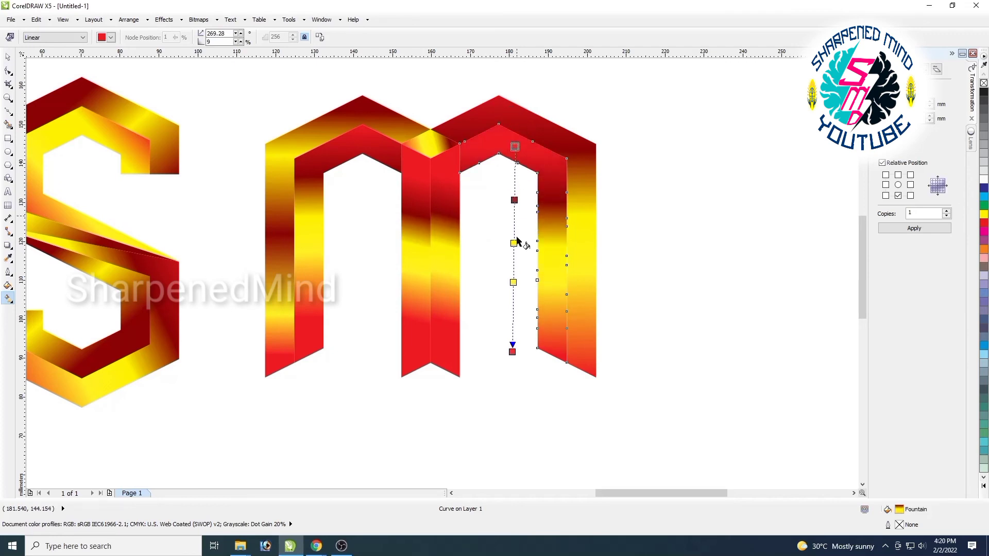
left_click_drag(511, 354, 511, 359)
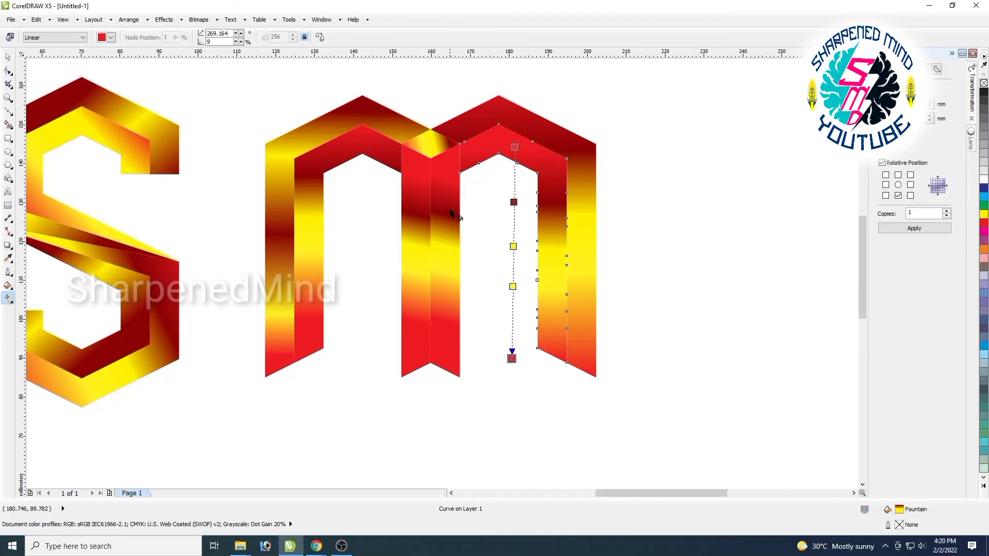
left_click(660, 239)
Stretch the gradient of the central leg's right strip over its full height at about 268° and shift its dark red stop upwards.
left_click(445, 184)
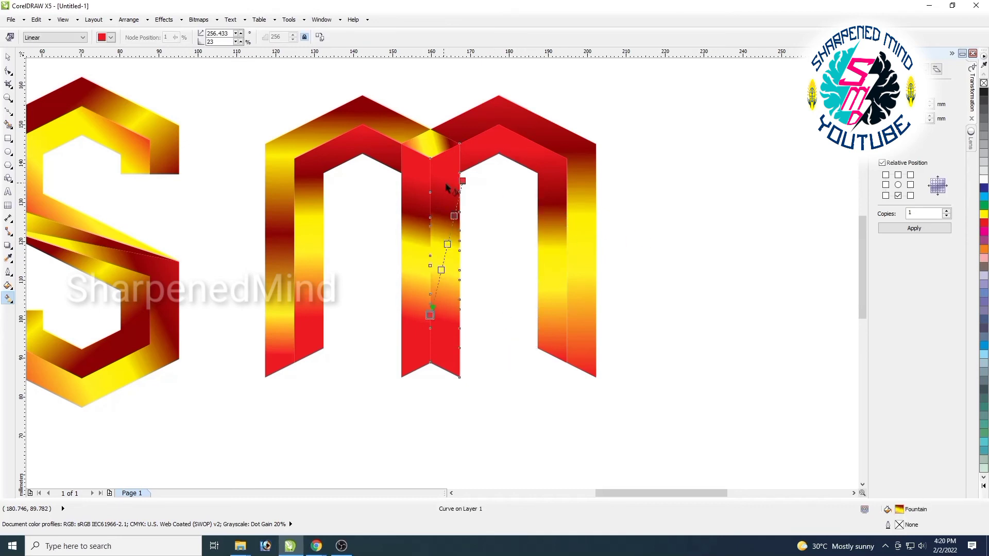
left_click_drag(463, 181, 451, 140)
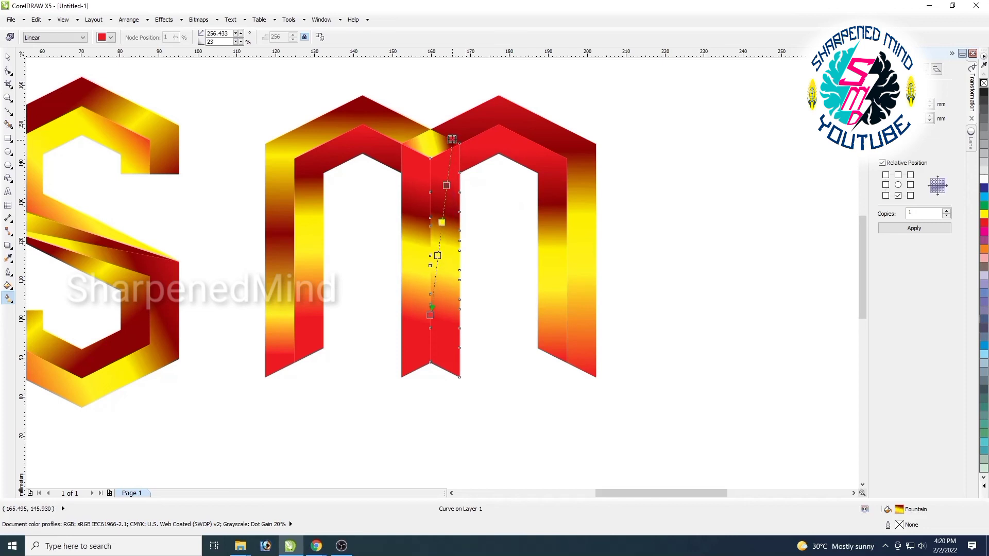
left_click_drag(430, 315, 448, 371)
left_click_drag(451, 200, 454, 177)
mouse_move(451, 140)
left_mouse_down()
mouse_move(453, 103)
mouse_move(453, 139)
mouse_move(454, 129)
left_mouse_up()
left_click_drag(447, 371, 445, 370)
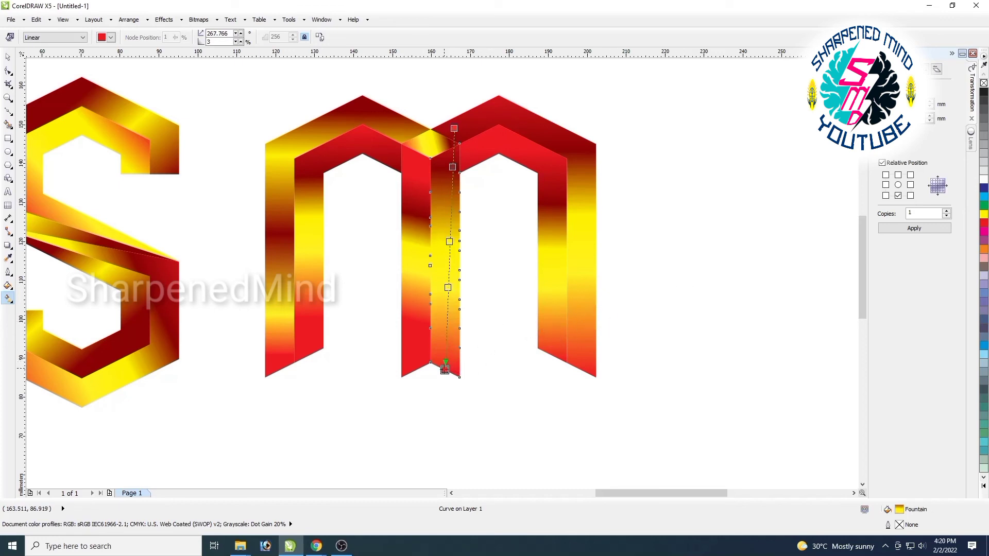
Tilt the central leg's right strip gradient to about 284°, starting above the arches' junction and ending beyond the foot, and clear the selection.
left_click_drag(445, 370, 460, 383)
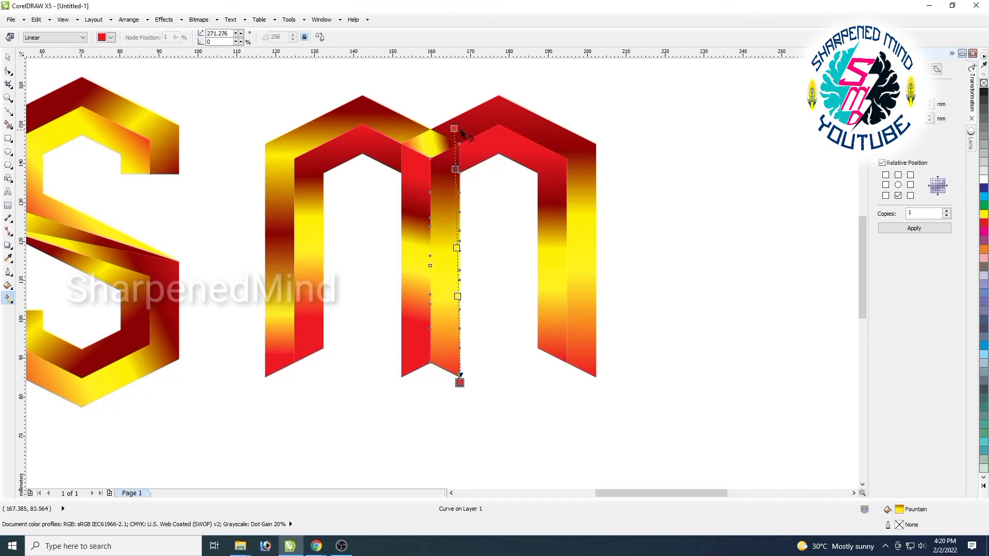
left_click_drag(454, 129, 436, 160)
left_click_drag(435, 161, 426, 116)
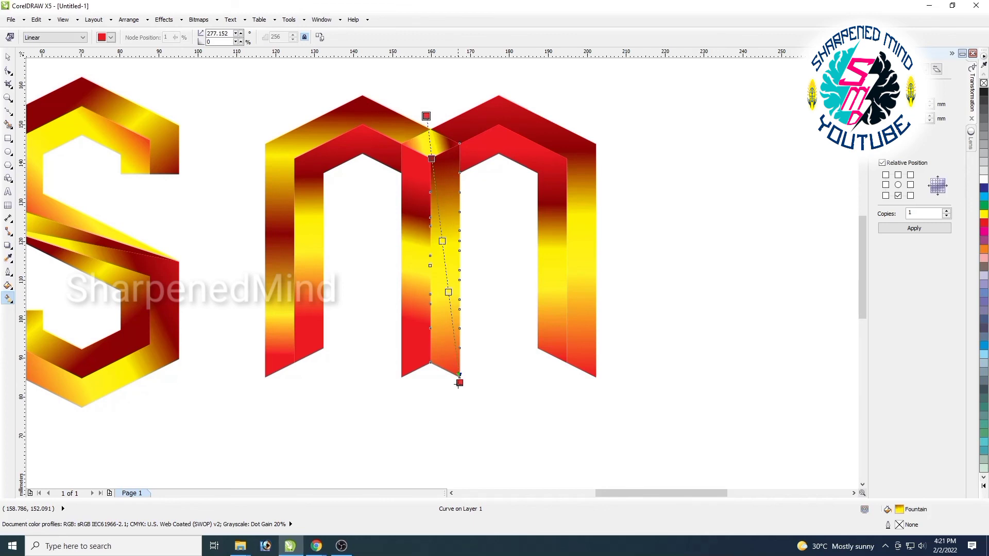
left_click_drag(459, 384, 495, 381)
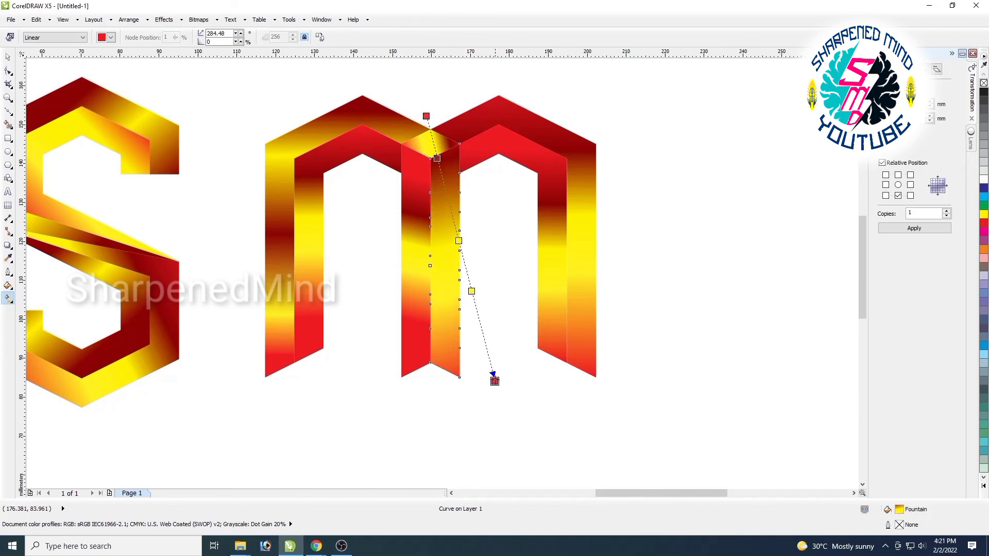
left_click(487, 391)
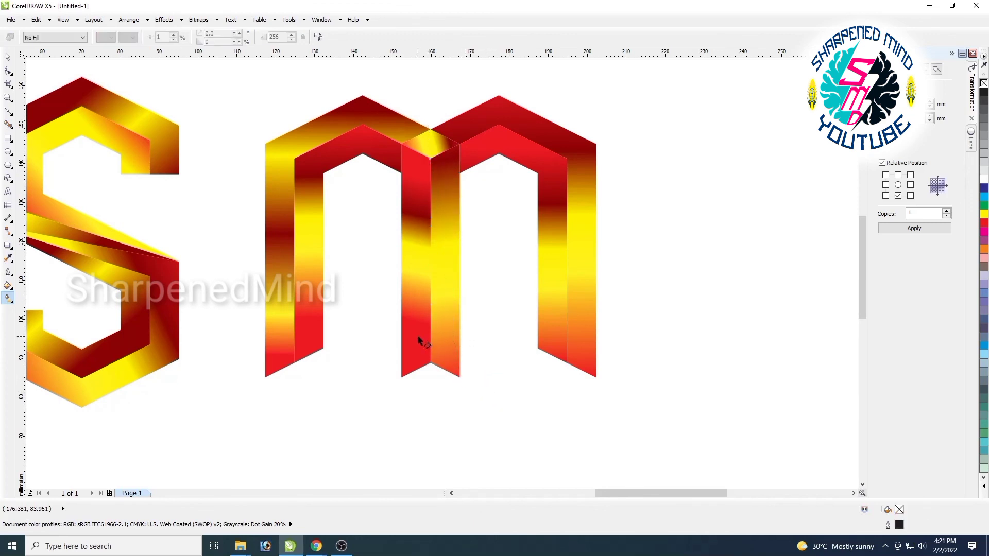
Redirect the gradient of the central leg's left strip to run vertically at about 270°, from above the junction down to the foot.
left_click(417, 335)
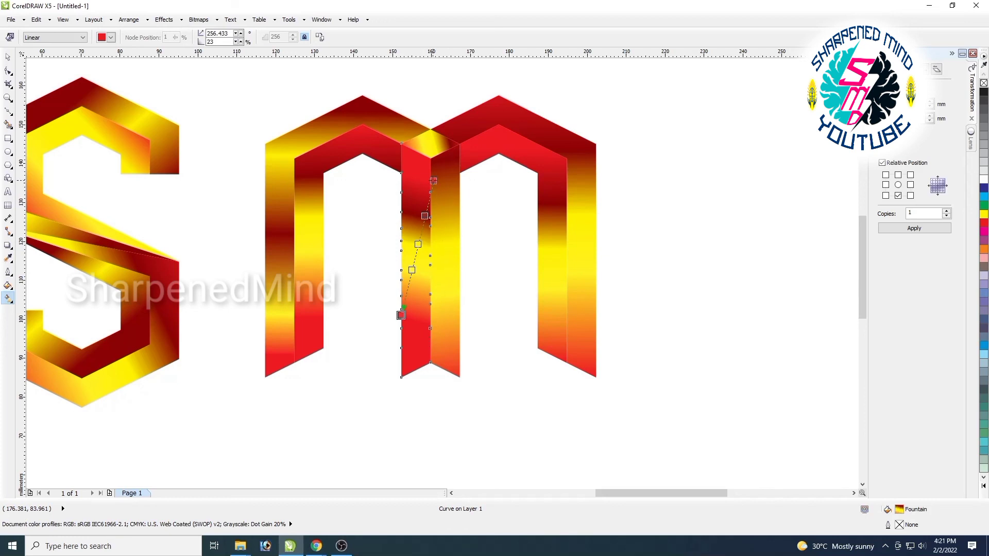
left_click_drag(434, 181, 414, 120)
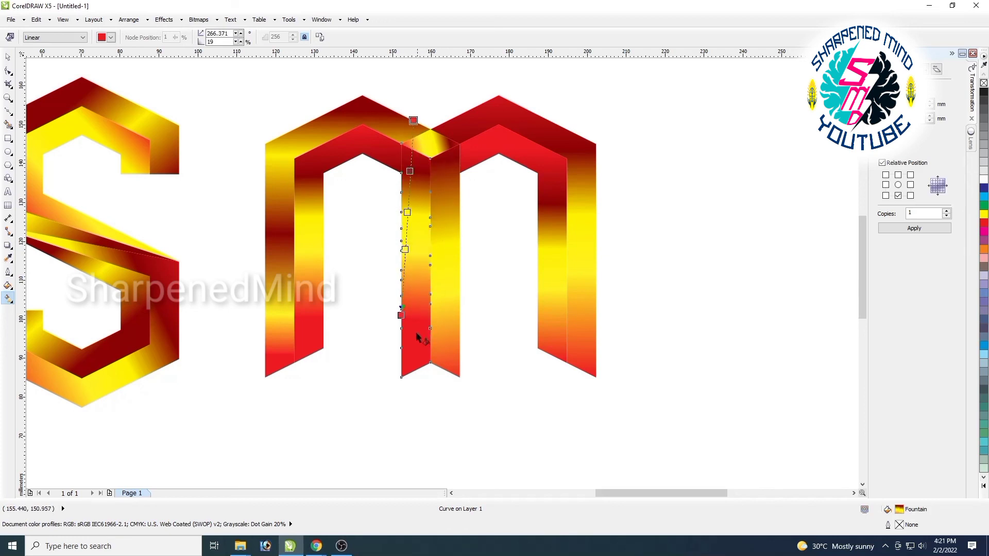
left_click_drag(400, 315, 414, 377)
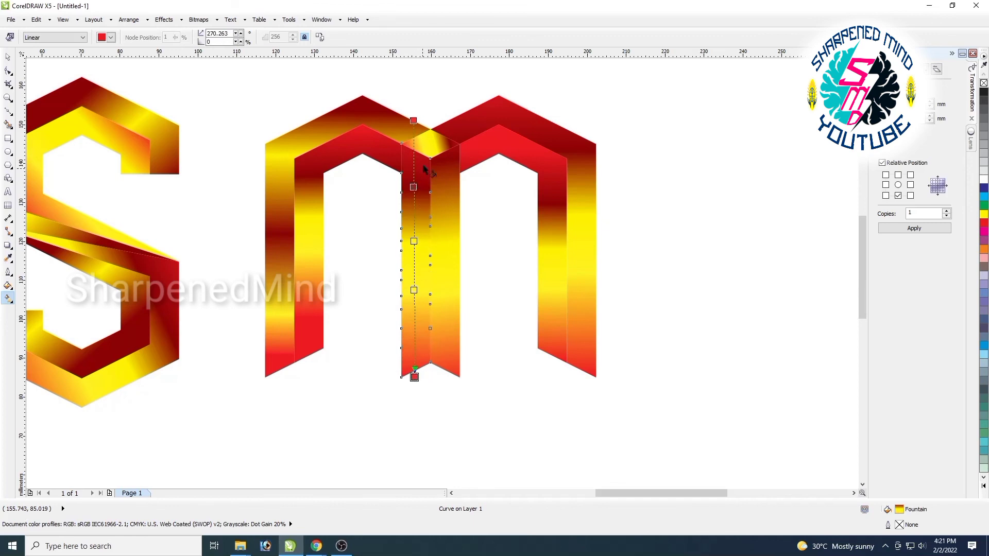
Change the small diamond at the arches' junction to a radial gradient and enlarge its radius beyond the diamond.
left_click(435, 147)
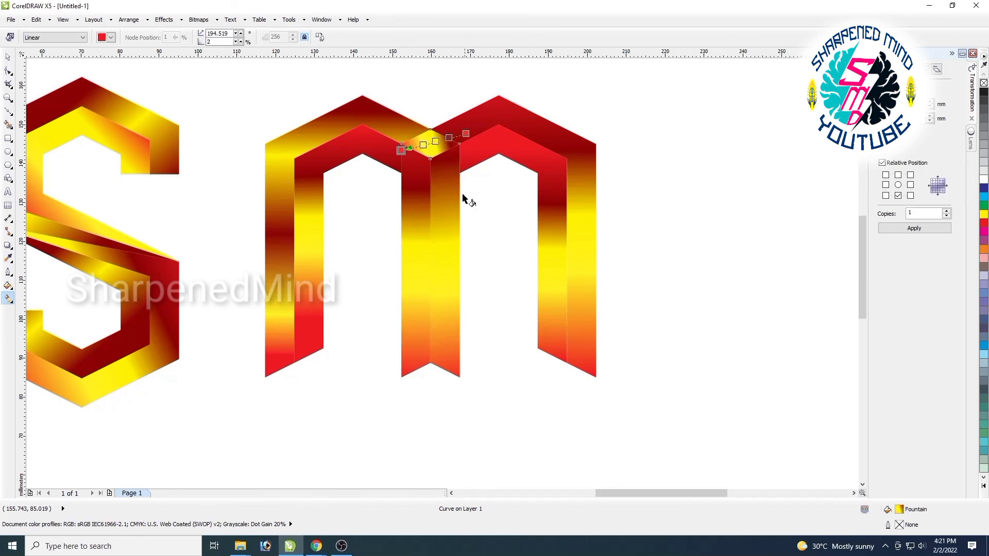
left_click(83, 38)
left_click(72, 67)
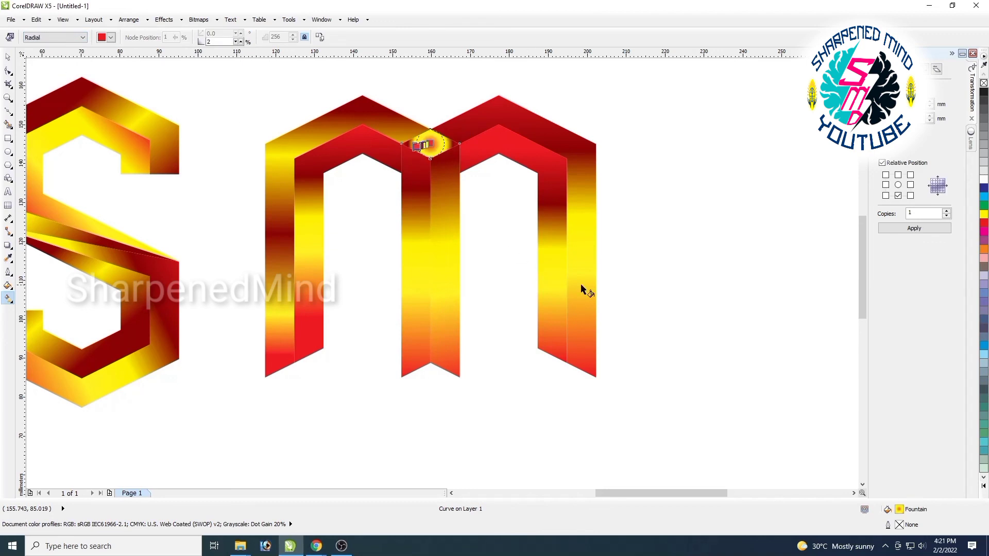
left_click_drag(416, 147, 400, 159)
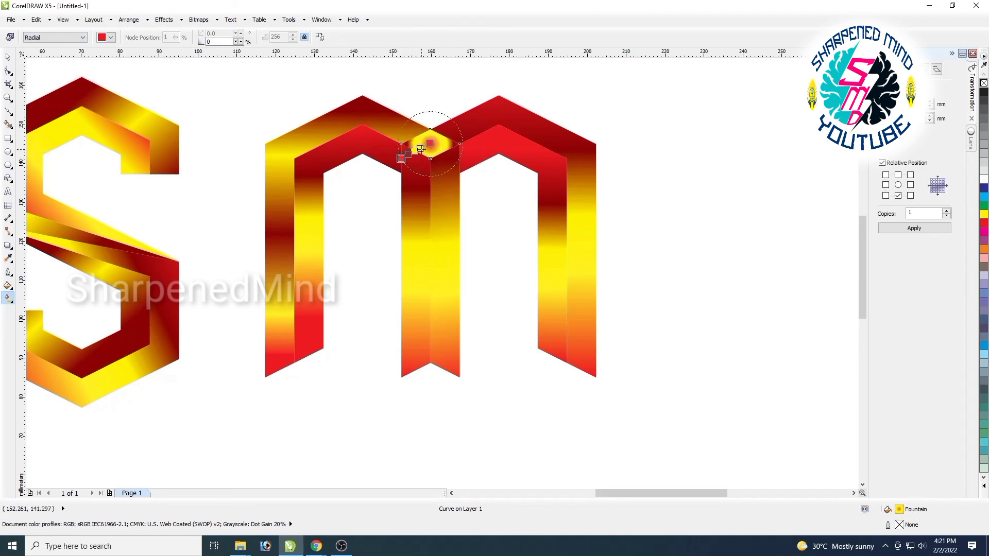
Remove the diamond's yellow gradient stop at 66%, shrink the radial gradient to the diamond's lower corner, and clear the selection.
left_click(420, 149)
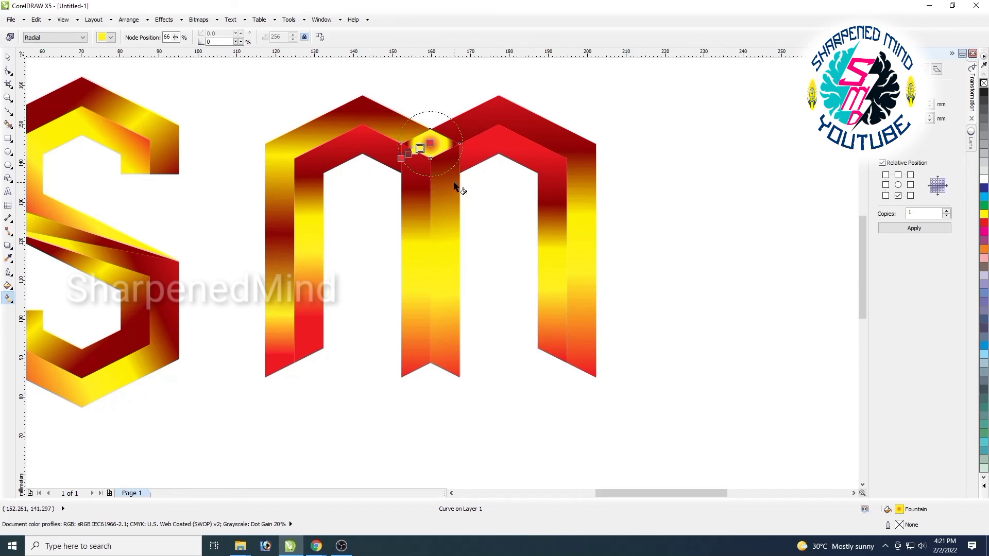
key("ctrl+z")
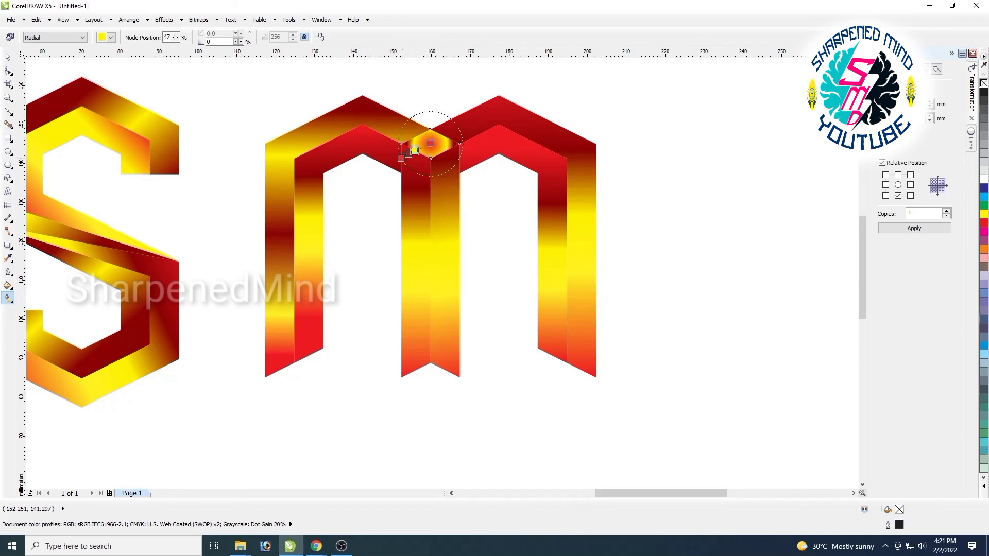
left_click(401, 158)
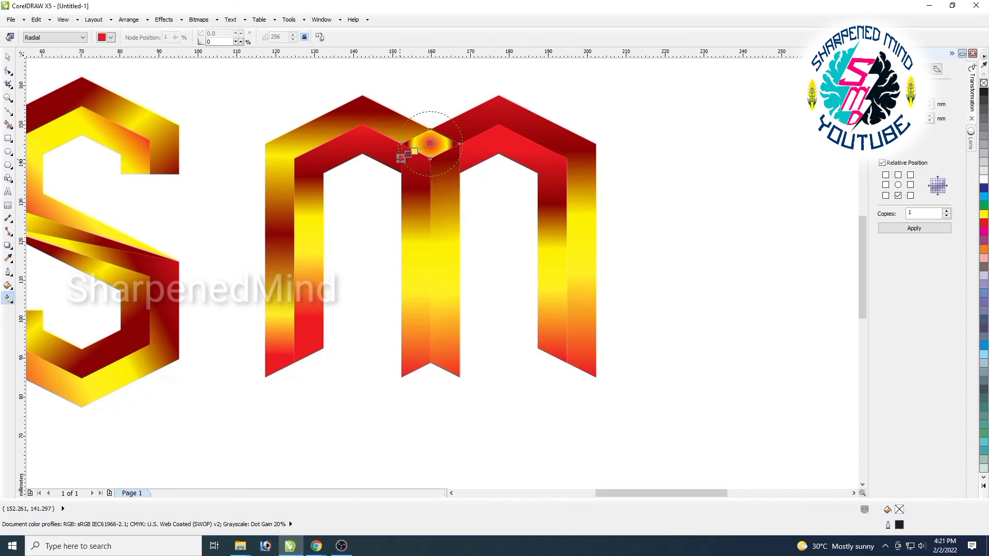
left_click_drag(400, 158, 430, 158)
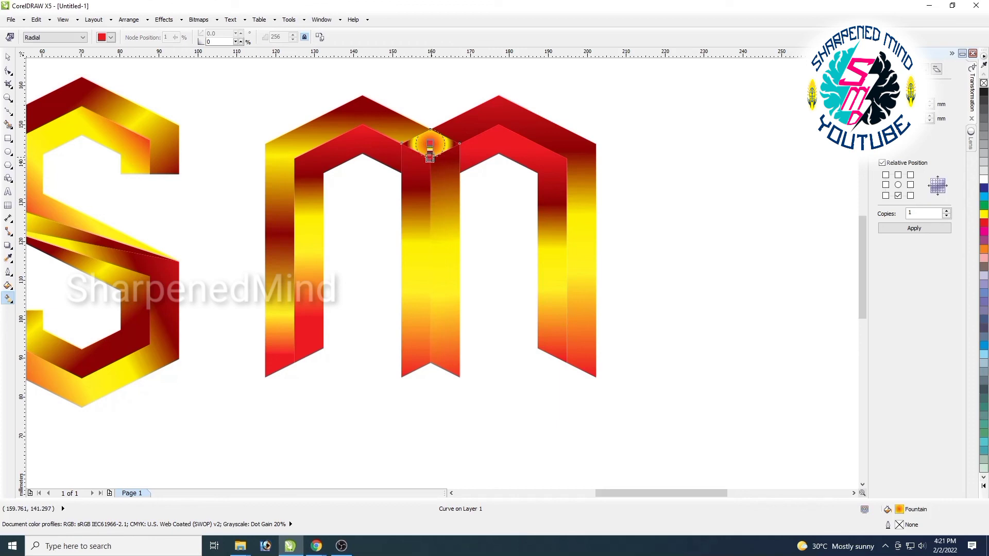
left_click(8, 57)
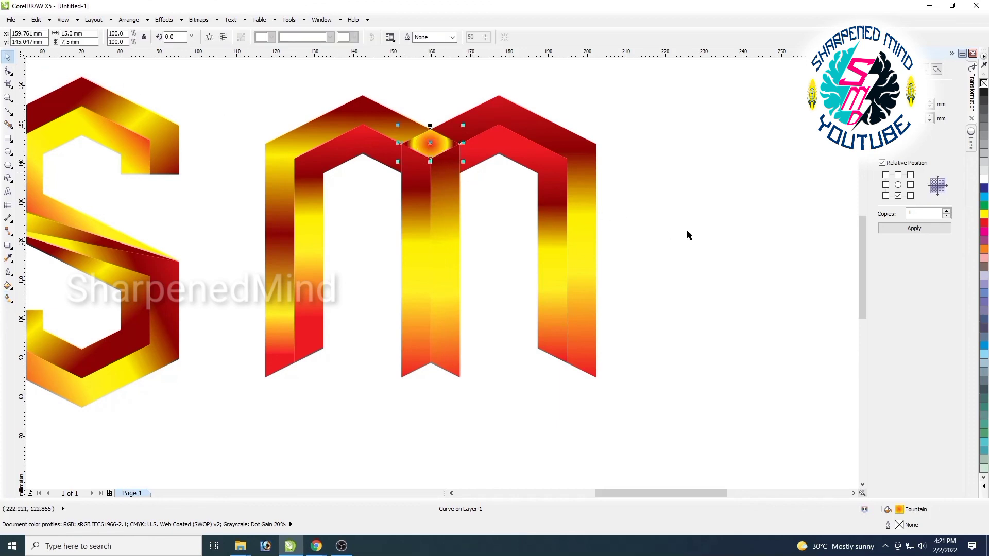
left_click(687, 233)
Switch the junction diamond's fill back to a linear gradient and run it vertically from its upper corner to just below its lower corner.
scroll(564, 301, "down", 1)
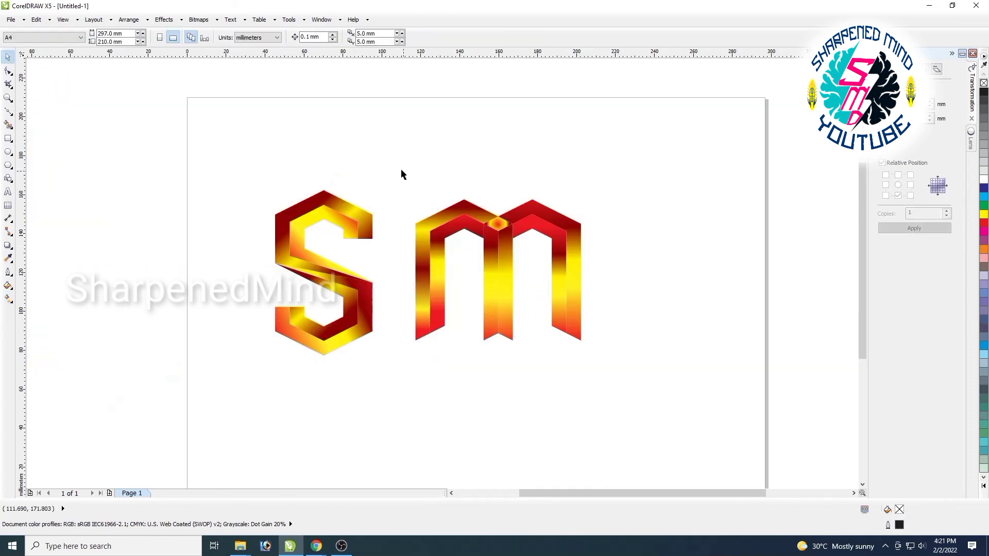
left_click(501, 229)
scroll(502, 231, "up", 1)
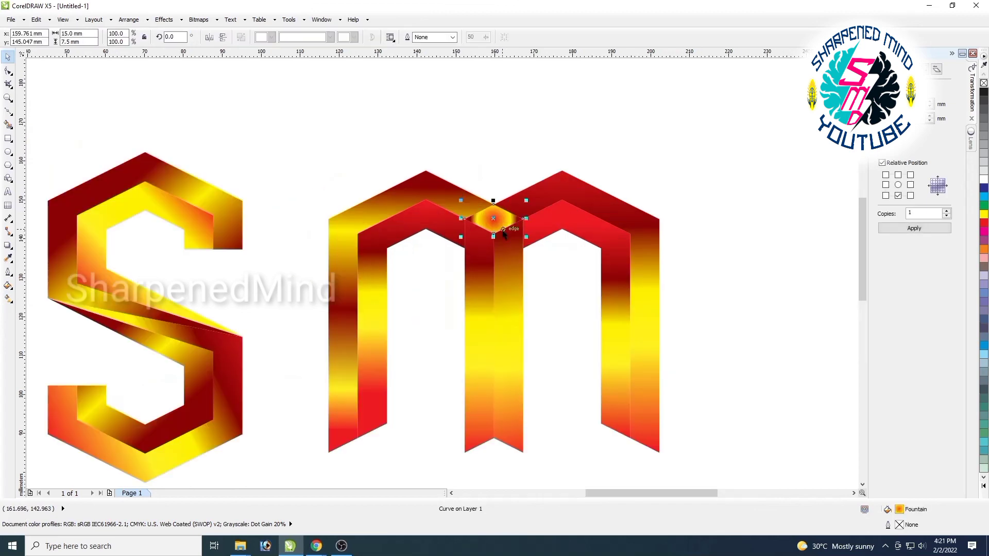
left_click(8, 299)
left_click_drag(494, 233, 504, 259)
left_click(83, 37)
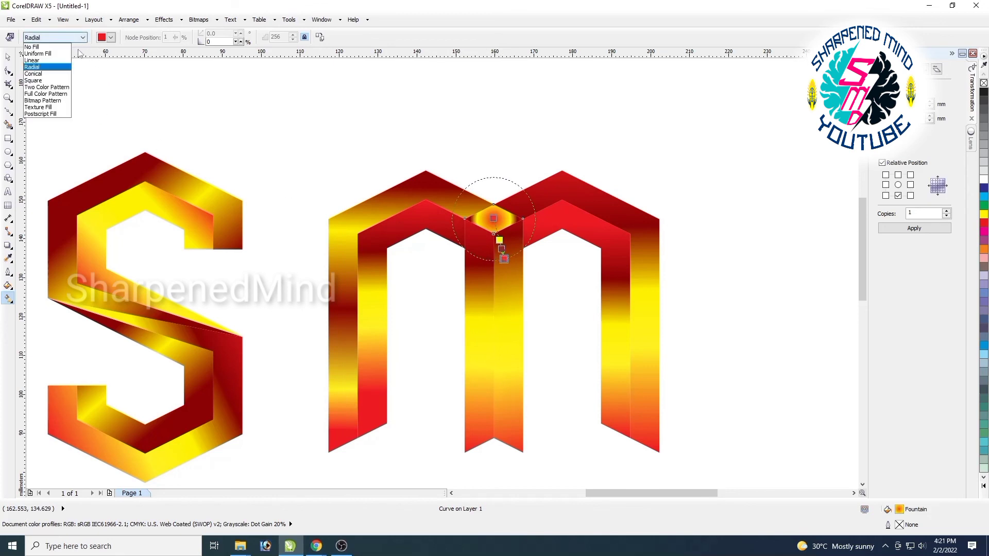
left_click(41, 61)
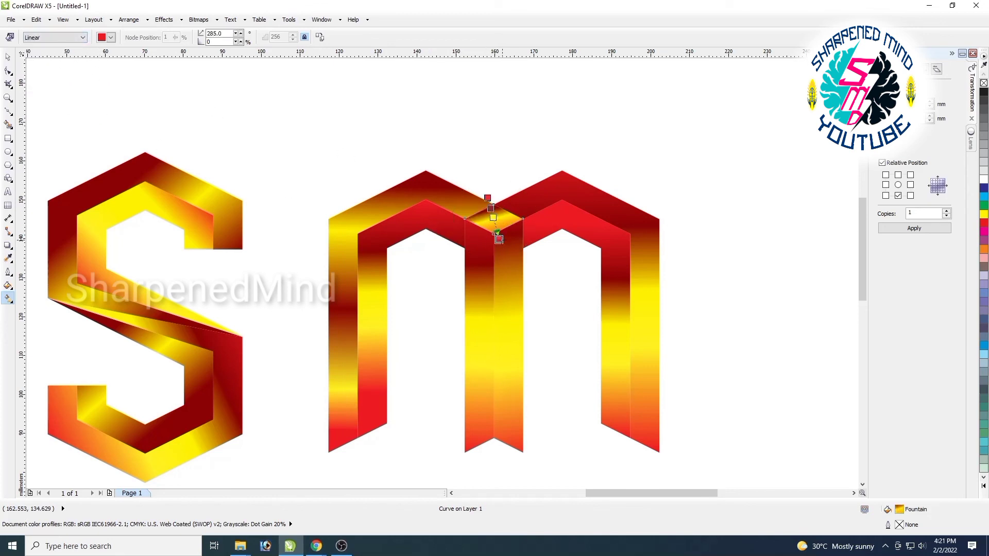
left_click_drag(498, 238, 493, 245)
left_click_drag(487, 198, 493, 204)
left_click_drag(493, 244, 493, 238)
left_click(9, 57)
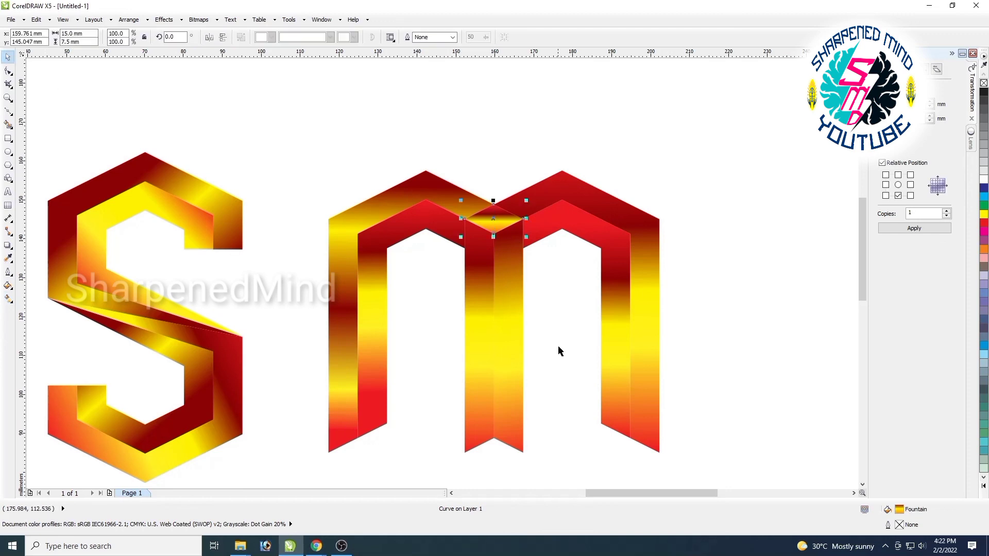
Select all seven pieces of the M together, leaving the S out of the selection.
scroll(567, 343, "down", 2)
left_click(669, 330)
left_click_drag(415, 211, 638, 438)
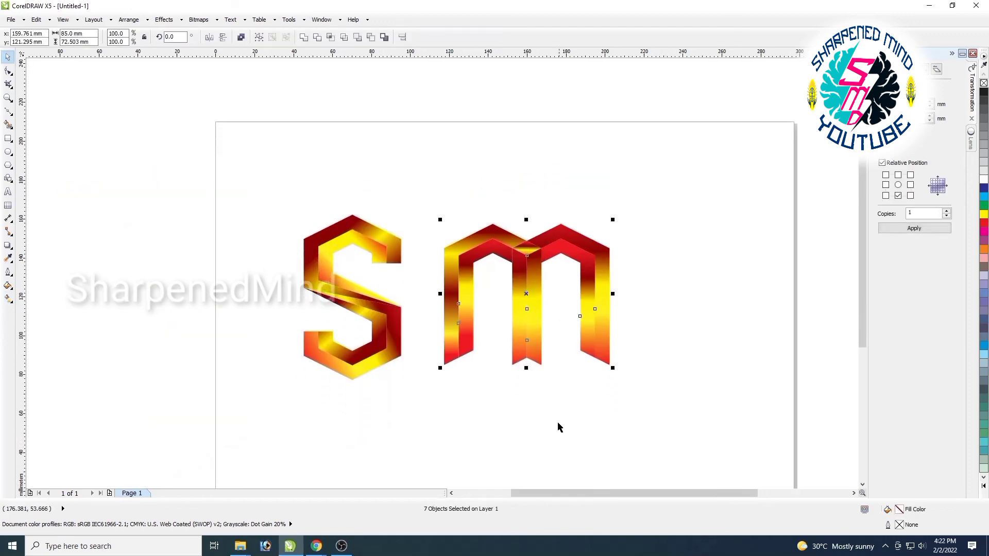
left_click(684, 398)
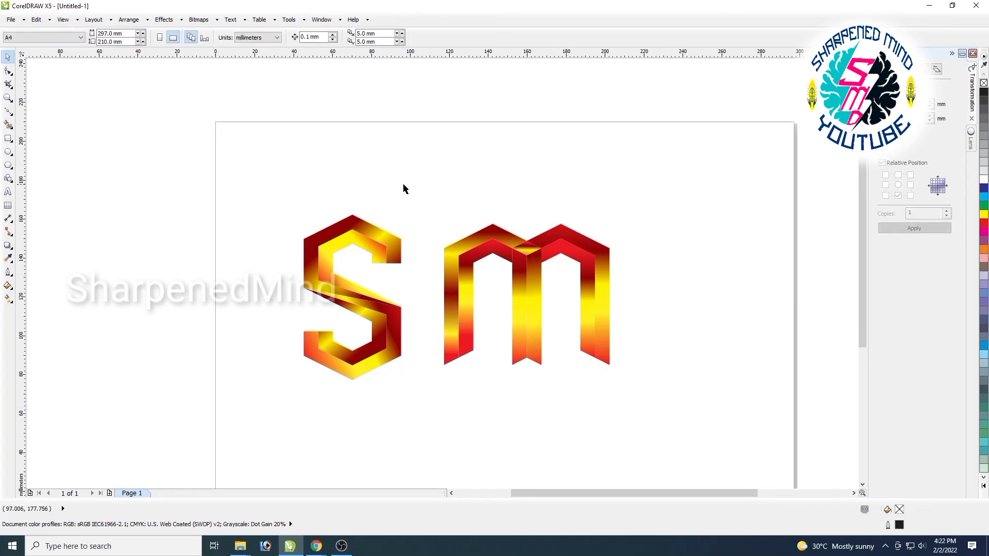
left_click_drag(404, 185, 710, 459)
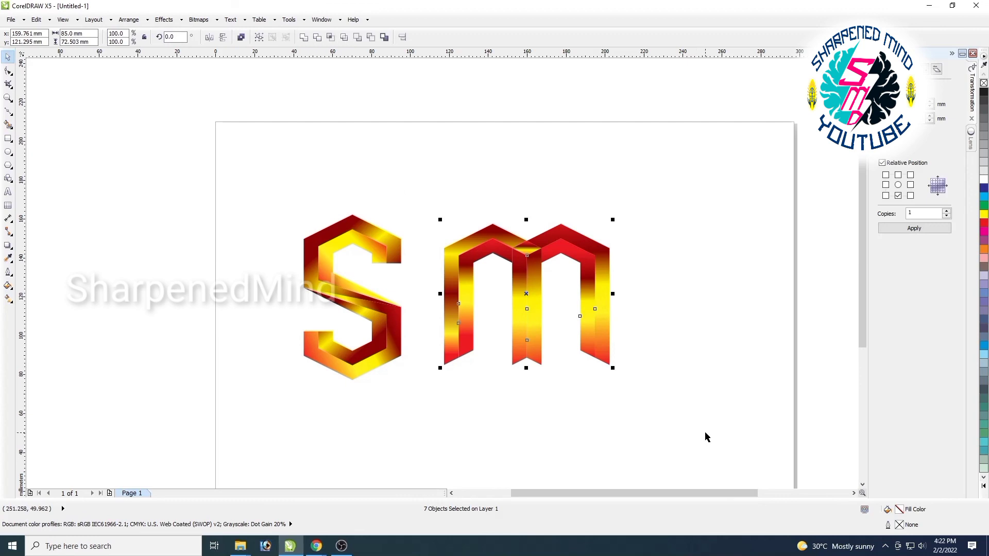
left_click(698, 453)
left_click_drag(414, 175, 726, 437)
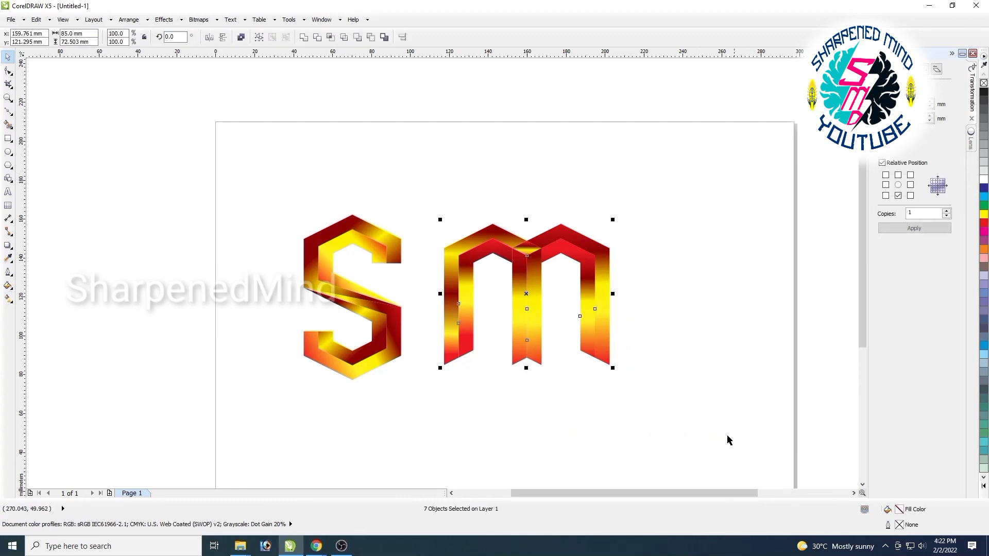